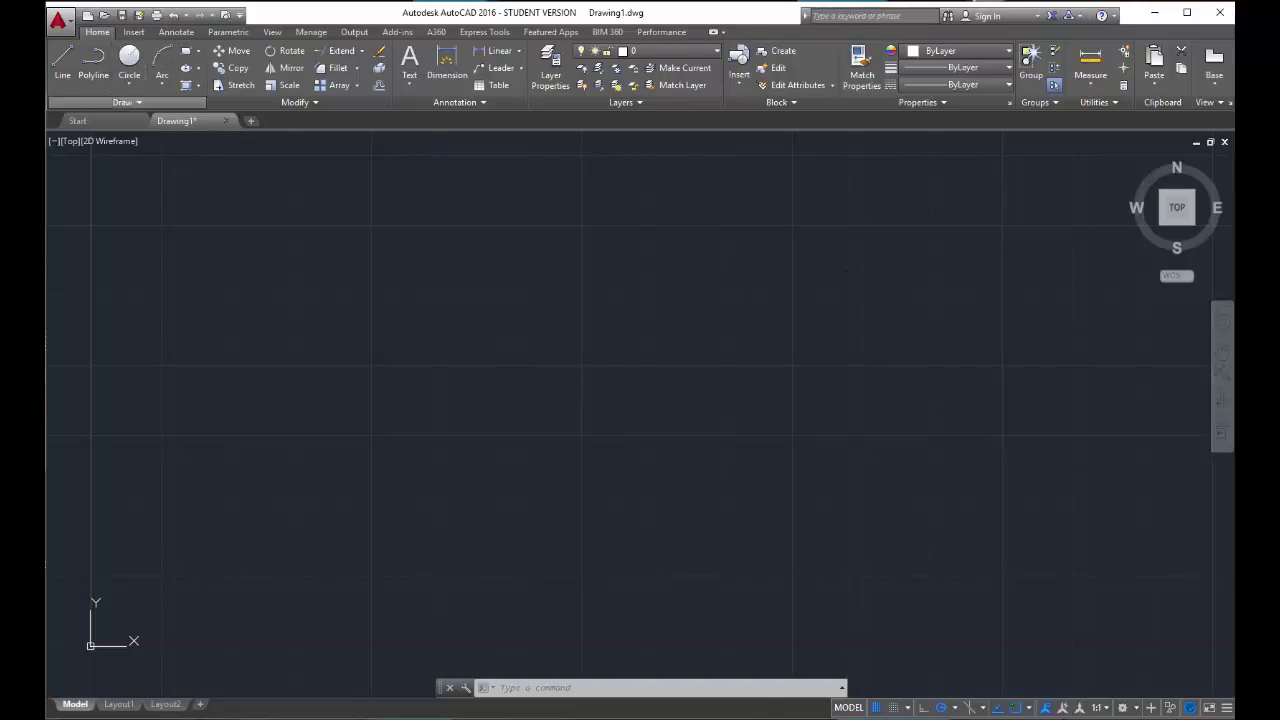
# Draw a circle centred near the middle of the drawing, then launch BHATCH
pyautogui.click(129, 58)
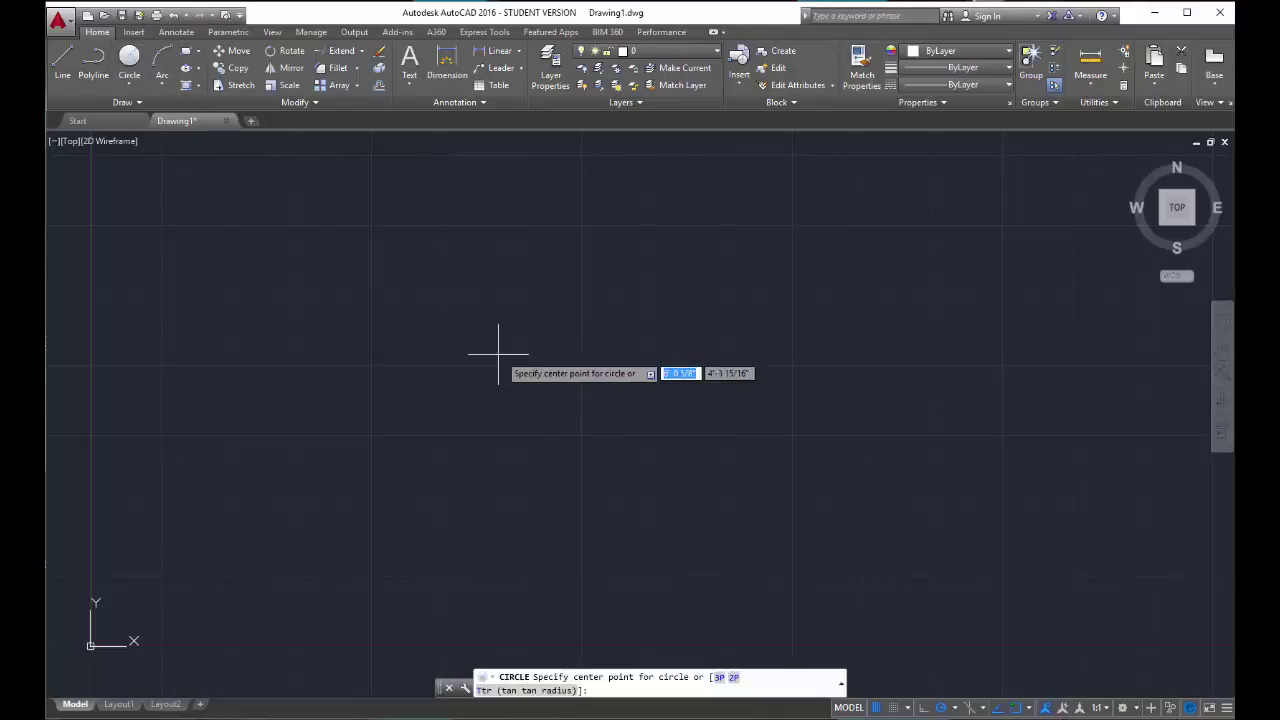
pyautogui.click(515, 360)
pyautogui.click(622, 376)
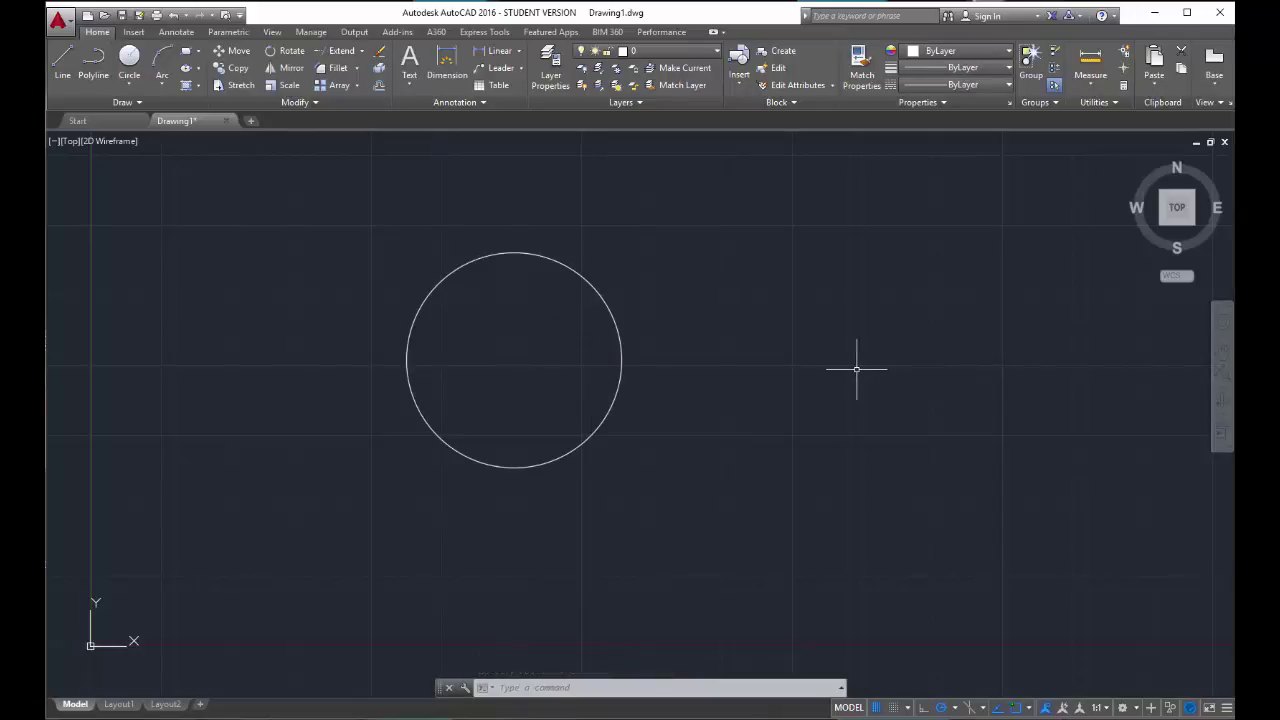
pyautogui.write('bhatch')
pyautogui.press('Return')
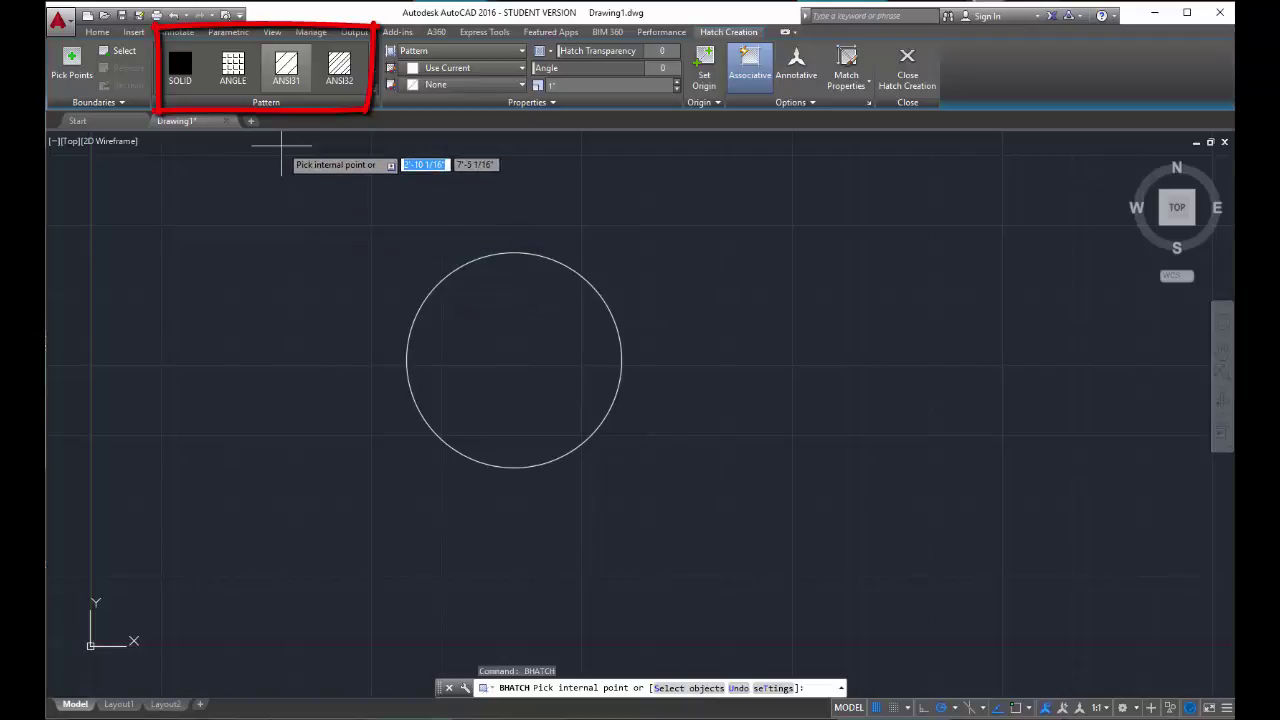
pyautogui.click(374, 90)
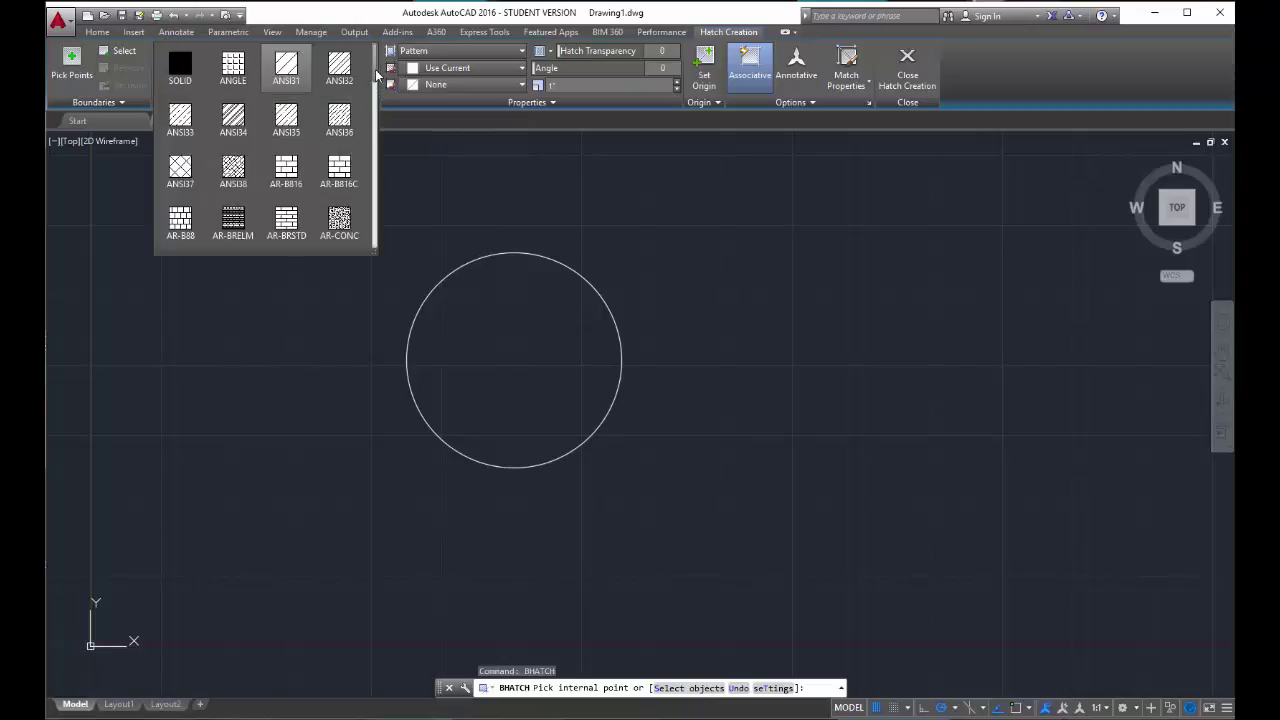
pyautogui.scroll(-1, 376, 80)
pyautogui.moveTo(375, 75)
pyautogui.mouseDown()
pyautogui.moveTo(376, 238)
pyautogui.moveTo(374, 68)
pyautogui.mouseUp()
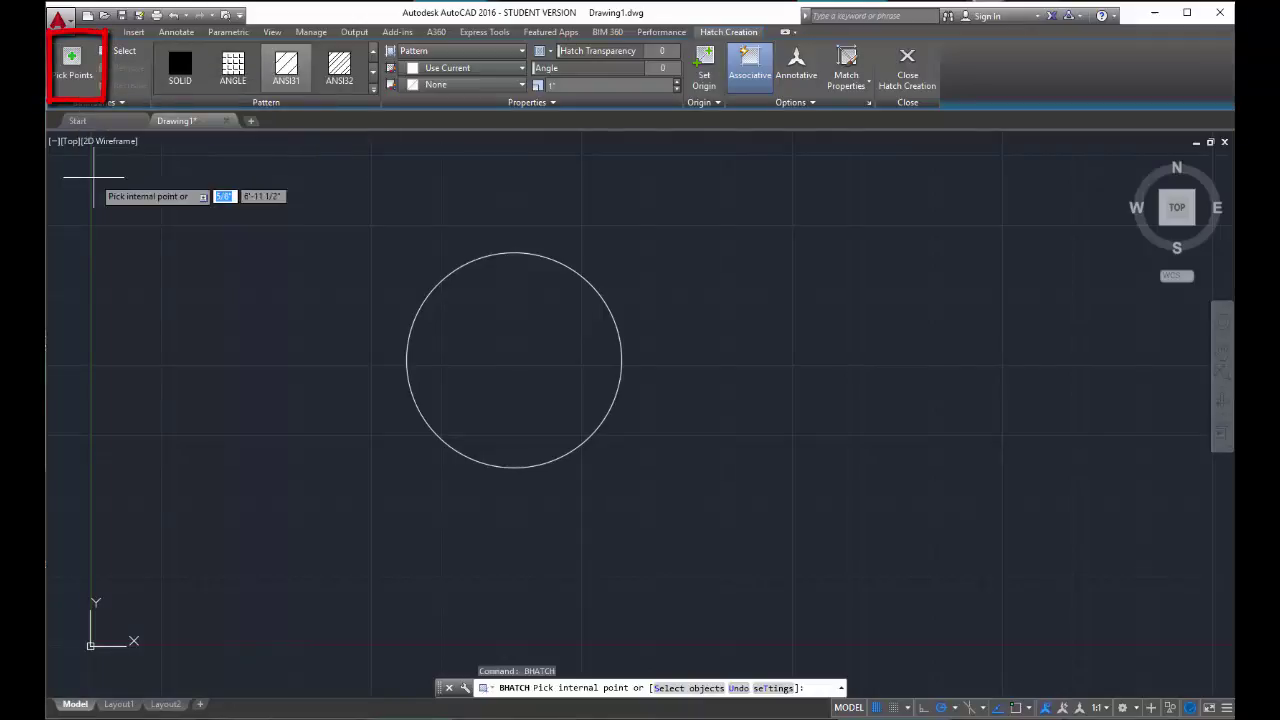
# Fill the circle's interior with the ANSI31 hatch by picking an internal point
pyautogui.click(70, 62)
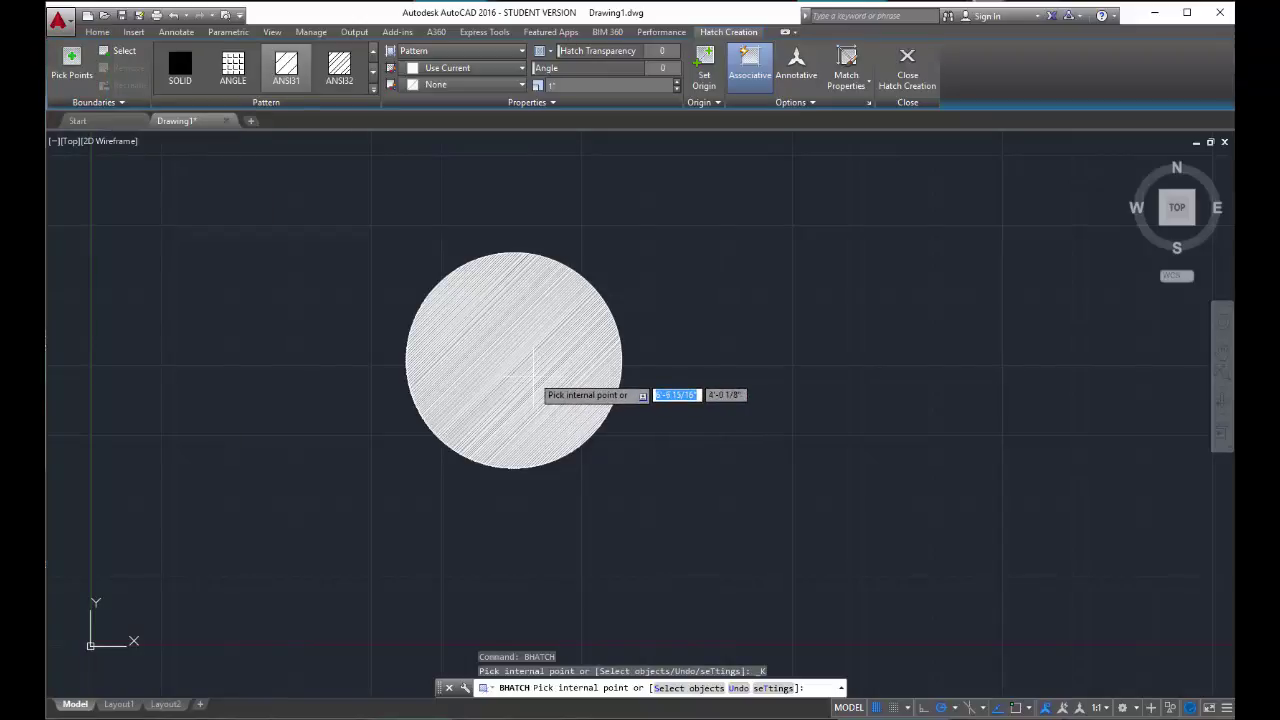
pyautogui.click(533, 374)
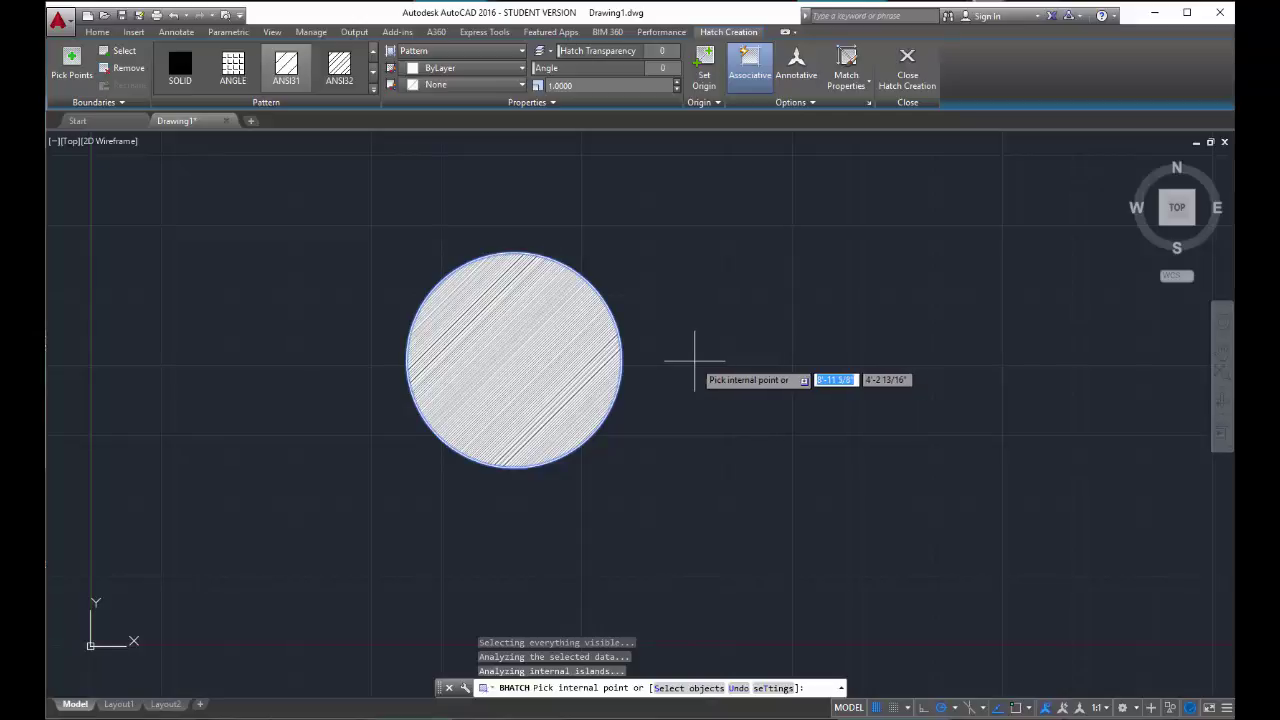
pyautogui.scroll(2, 510, 357)
pyautogui.scroll(6, 505, 357)
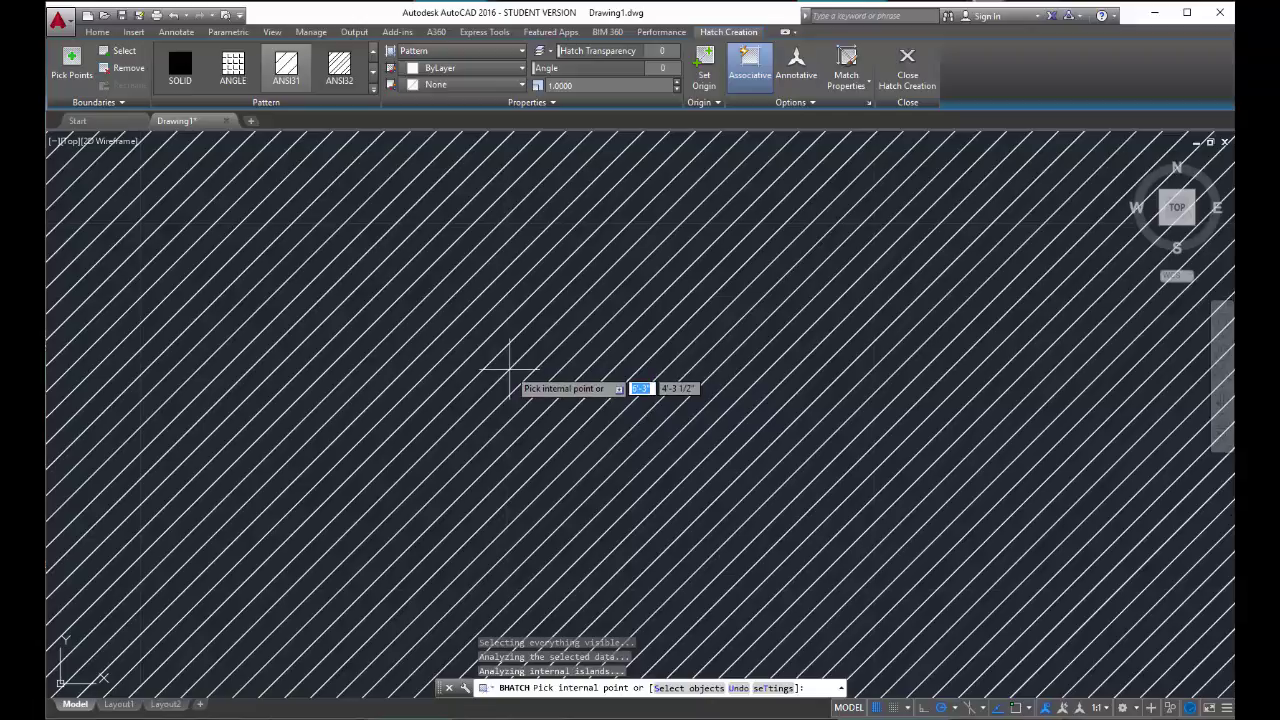
pyautogui.scroll(-7, 509, 368)
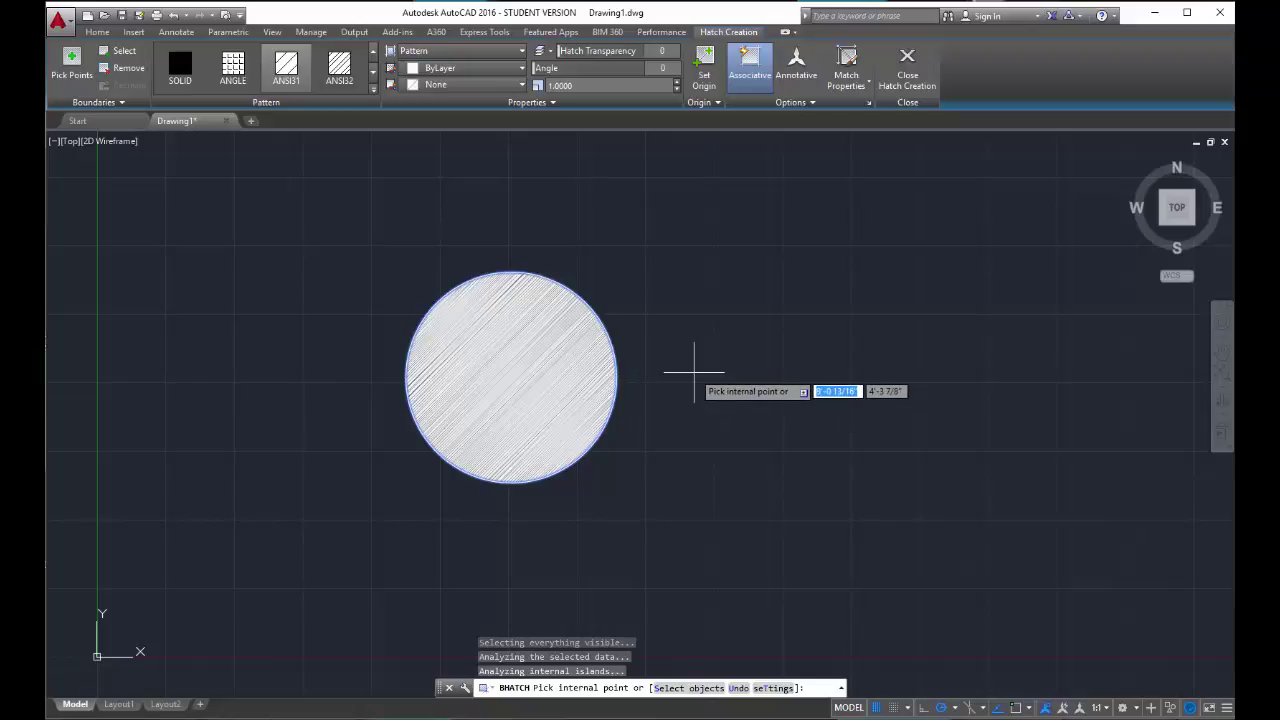
pyautogui.press('Return')
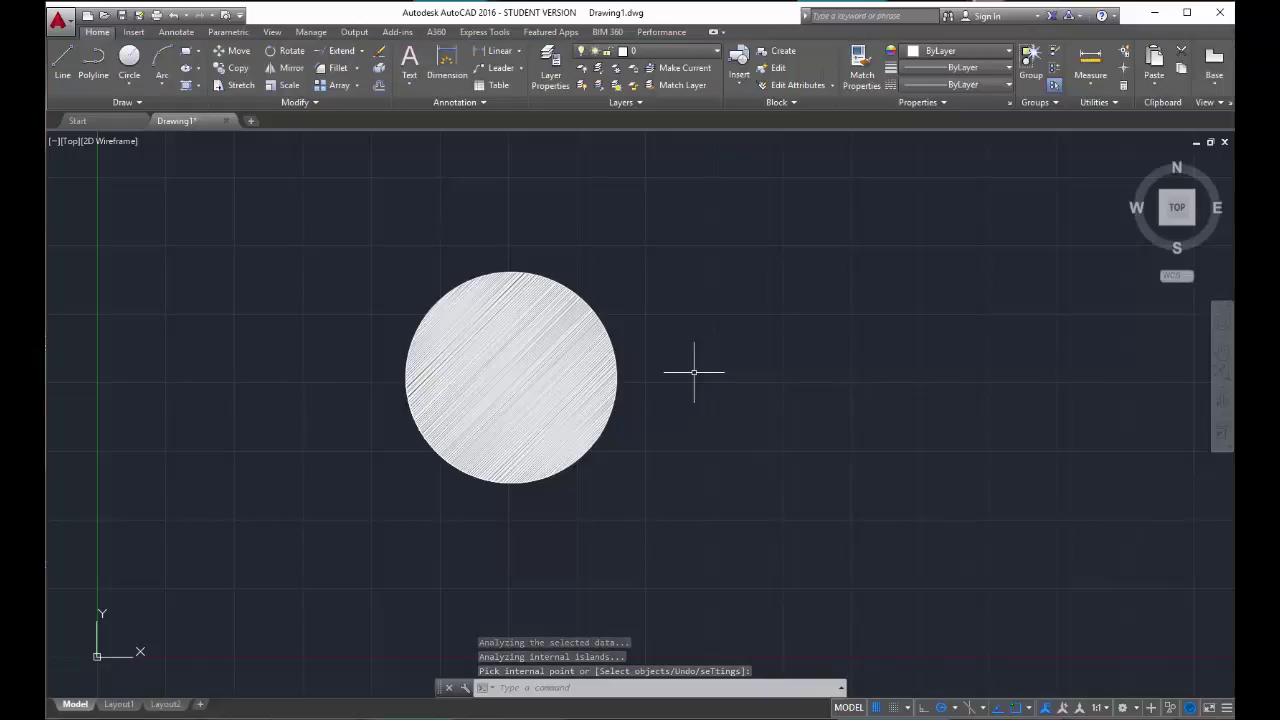
# Set the circle hatch's Hatch Transparency to 50
pyautogui.press('Return')
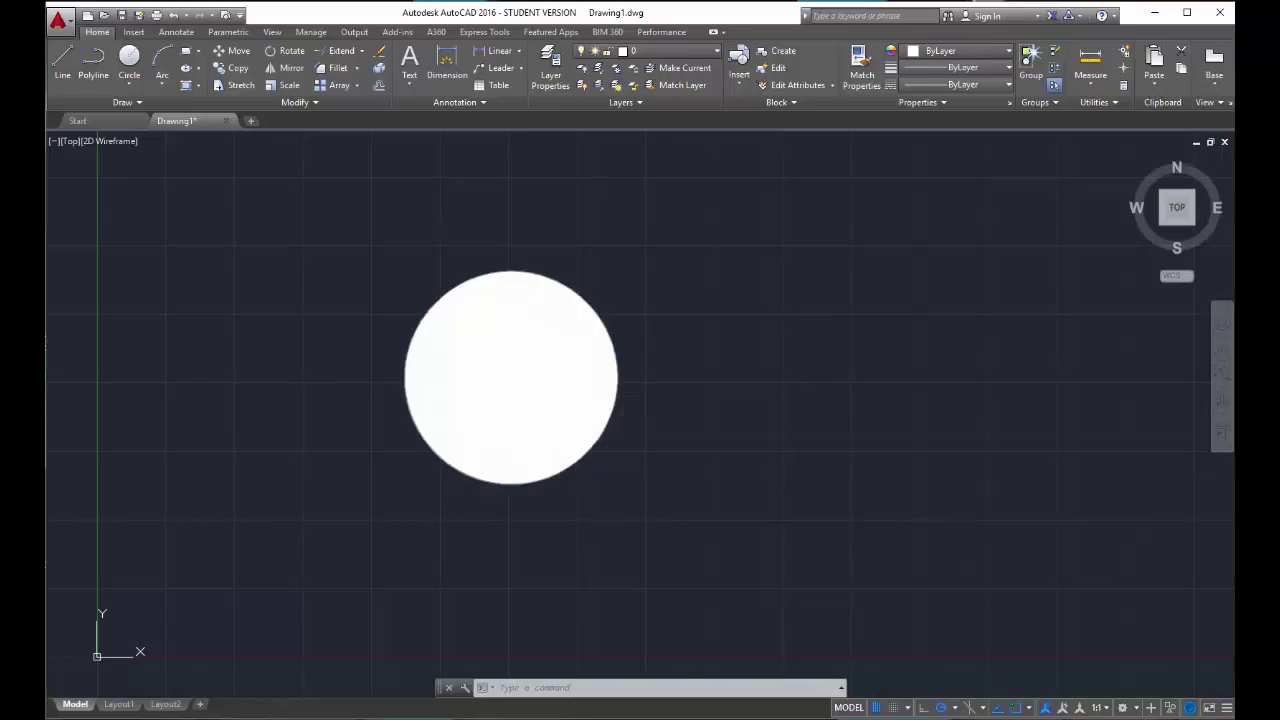
pyautogui.click(500, 360)
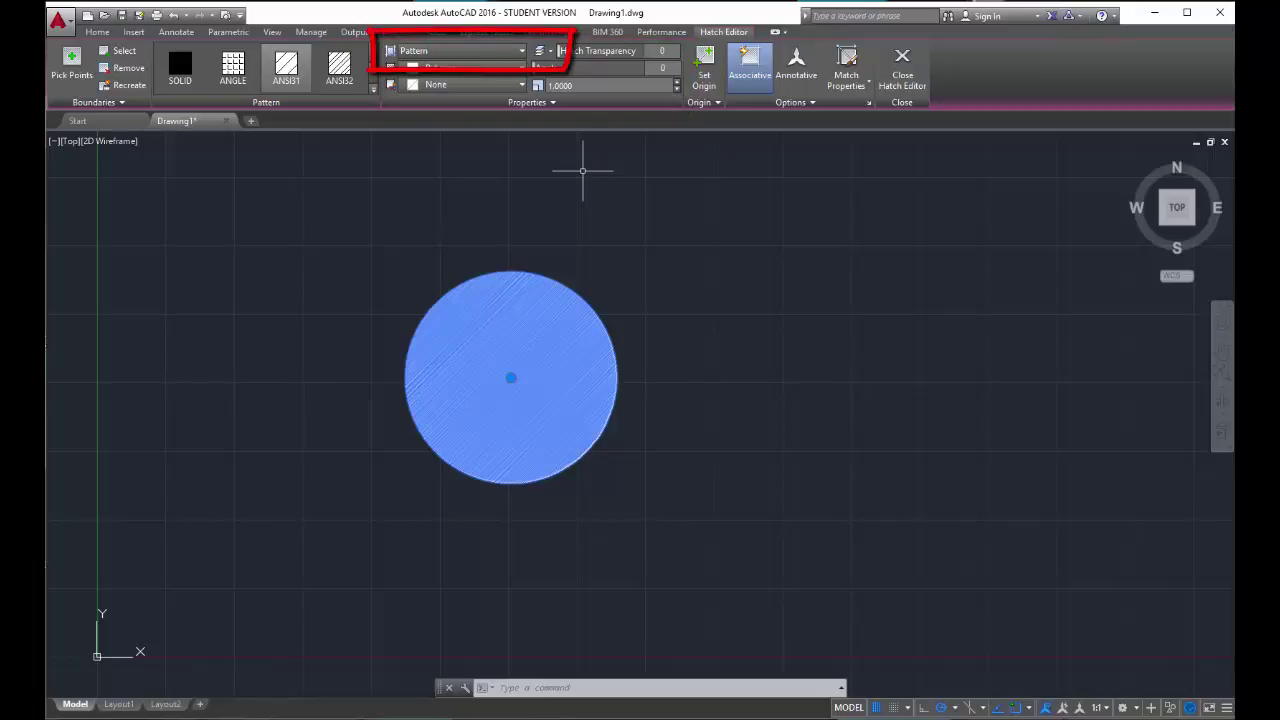
pyautogui.click(521, 52)
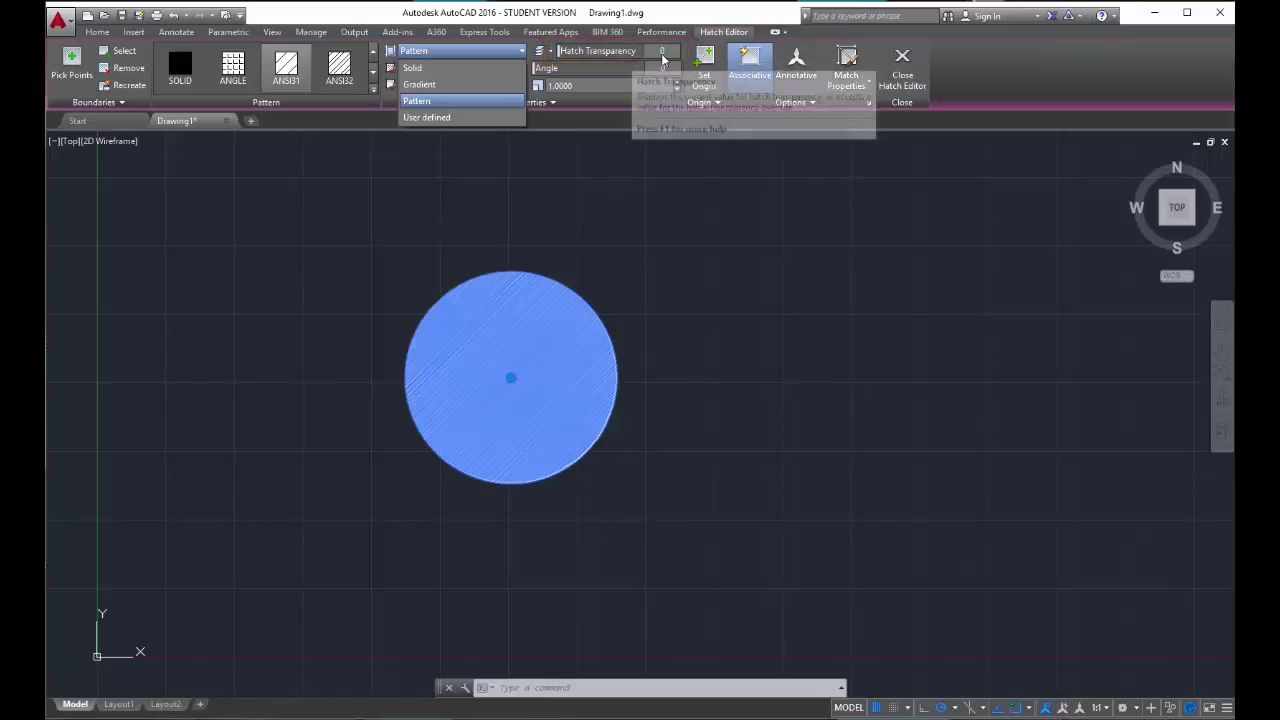
pyautogui.click(600, 51)
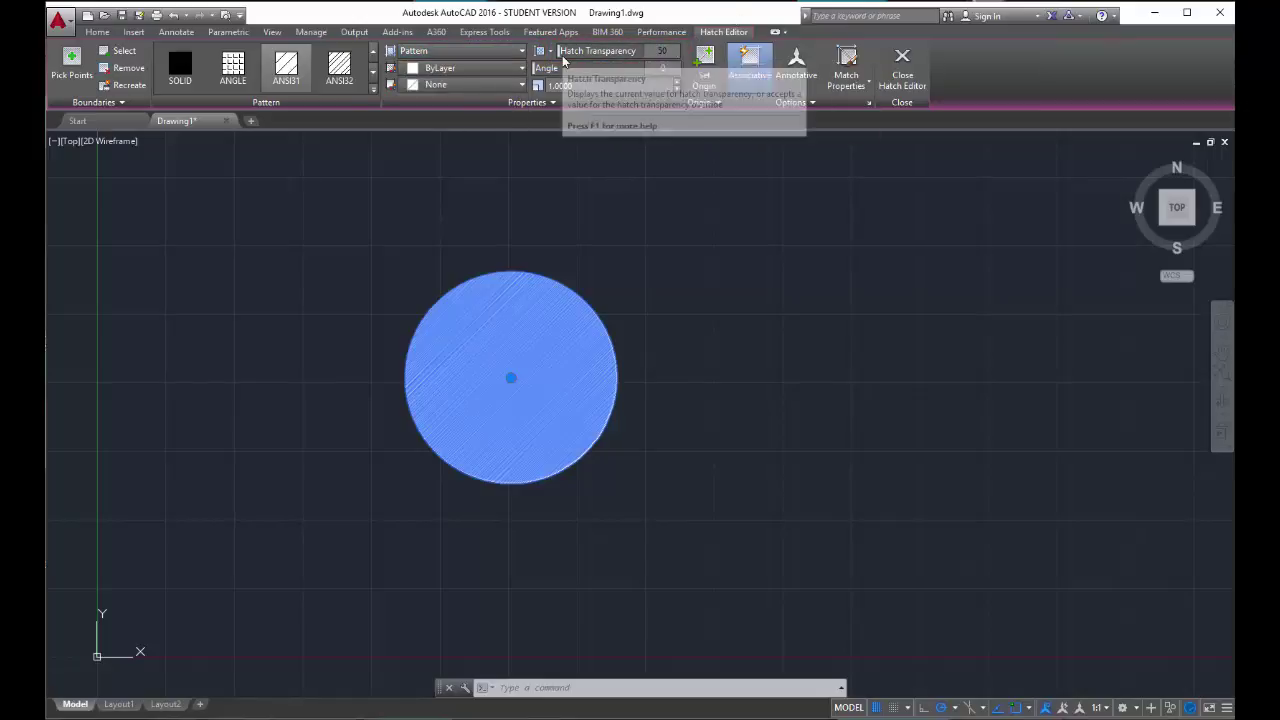
pyautogui.press('Return')
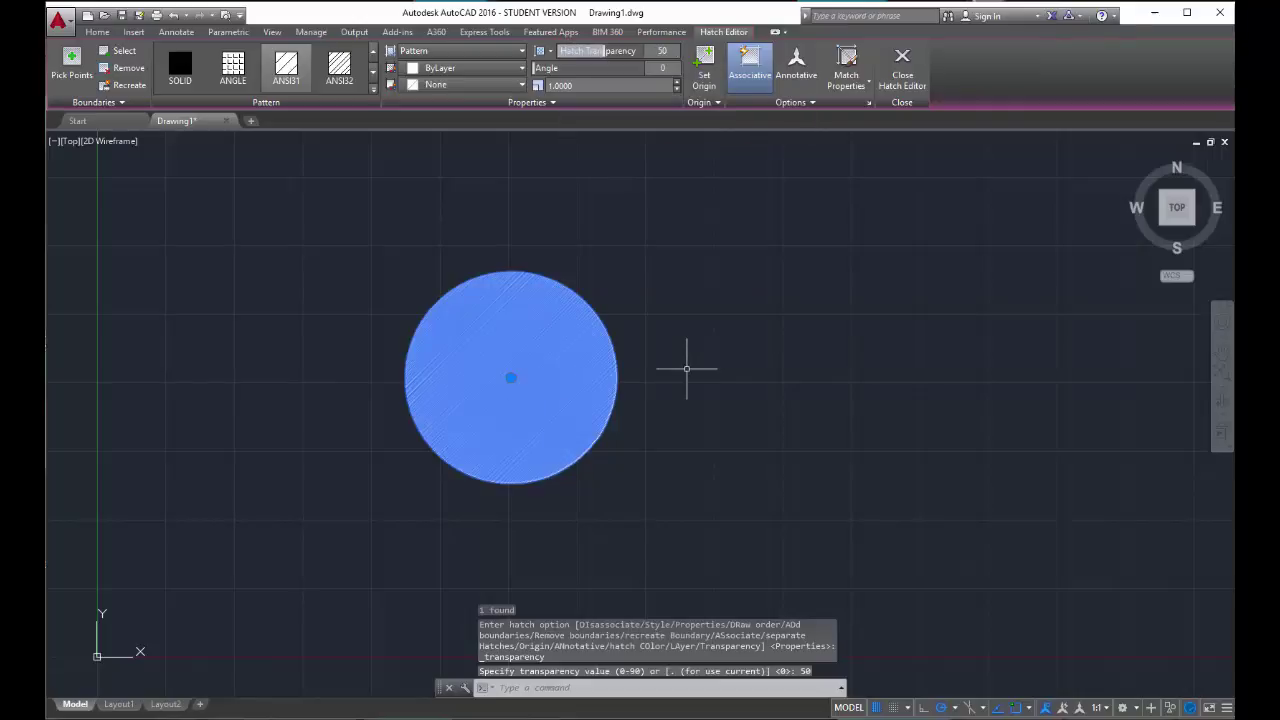
pyautogui.press('Escape')
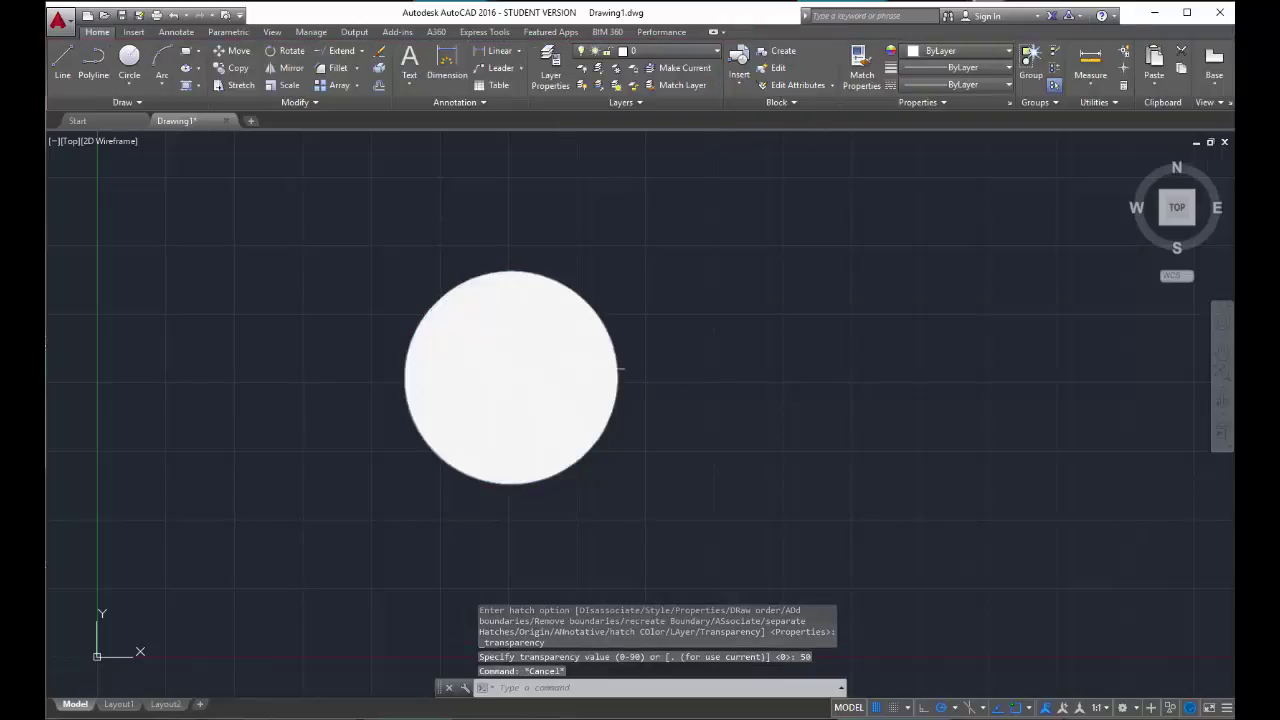
pyautogui.scroll(10, 620, 370)
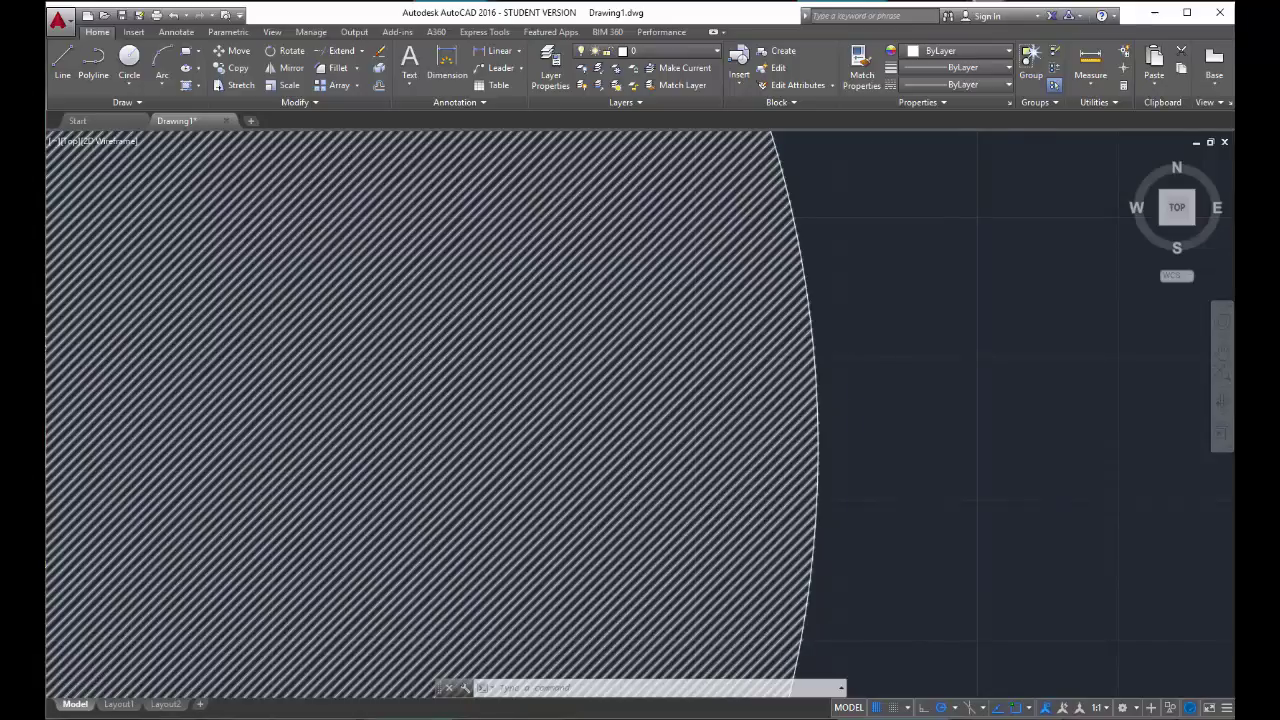
# Give the circle's ANSI31 hatch a 45° angle and a scale of 40
pyautogui.scroll(-5, 580, 417)
pyautogui.click(580, 417)
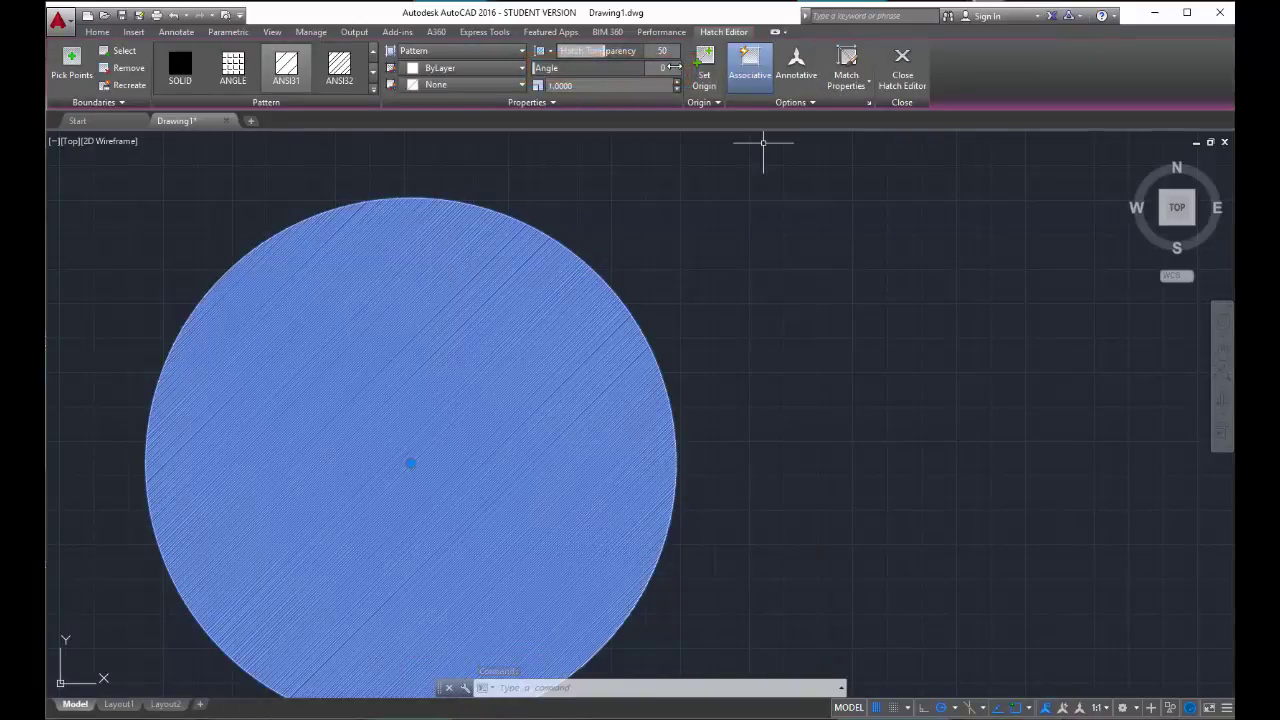
pyautogui.moveTo(670, 66); pyautogui.dragTo(663, 66)
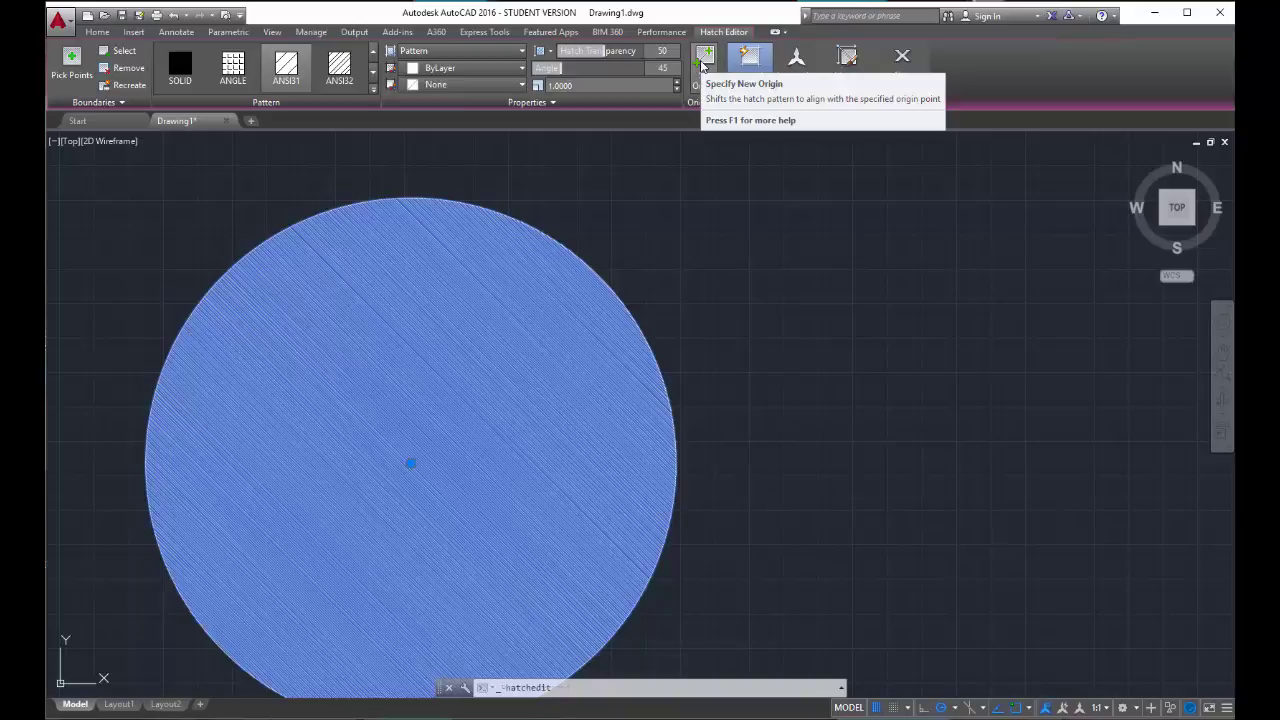
pyautogui.press('Return')
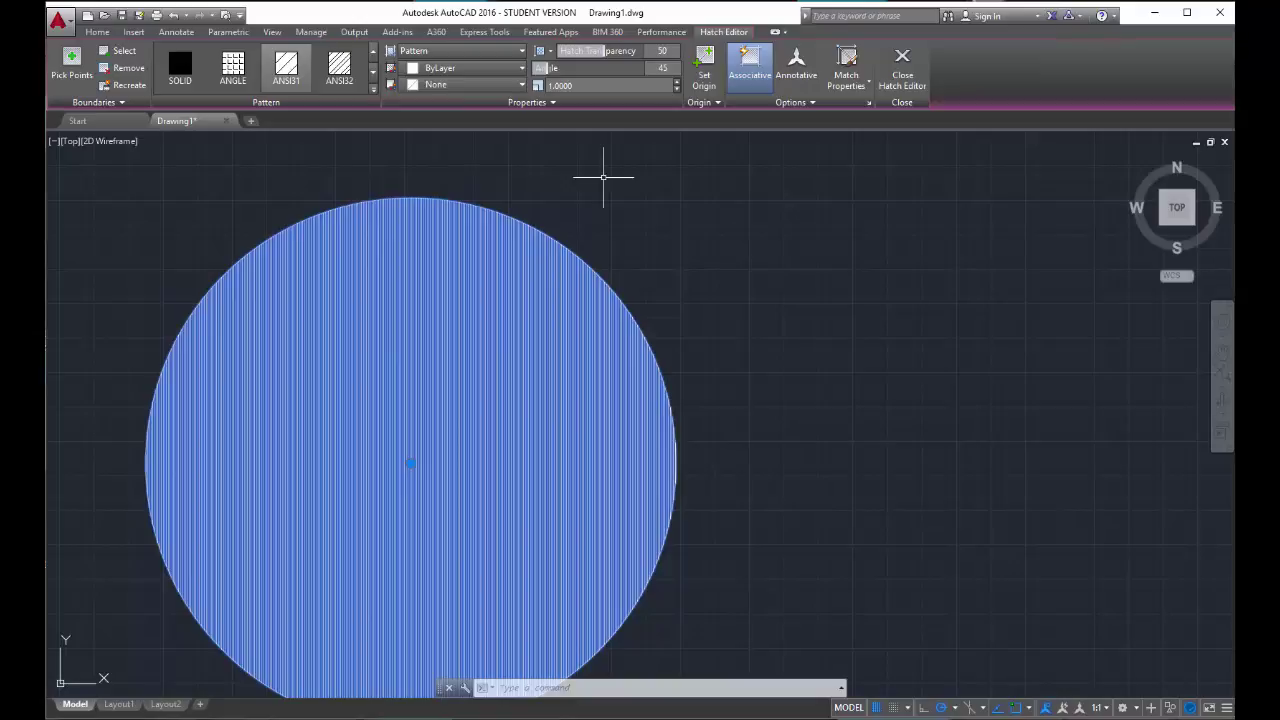
pyautogui.click(585, 86)
pyautogui.press('Return')
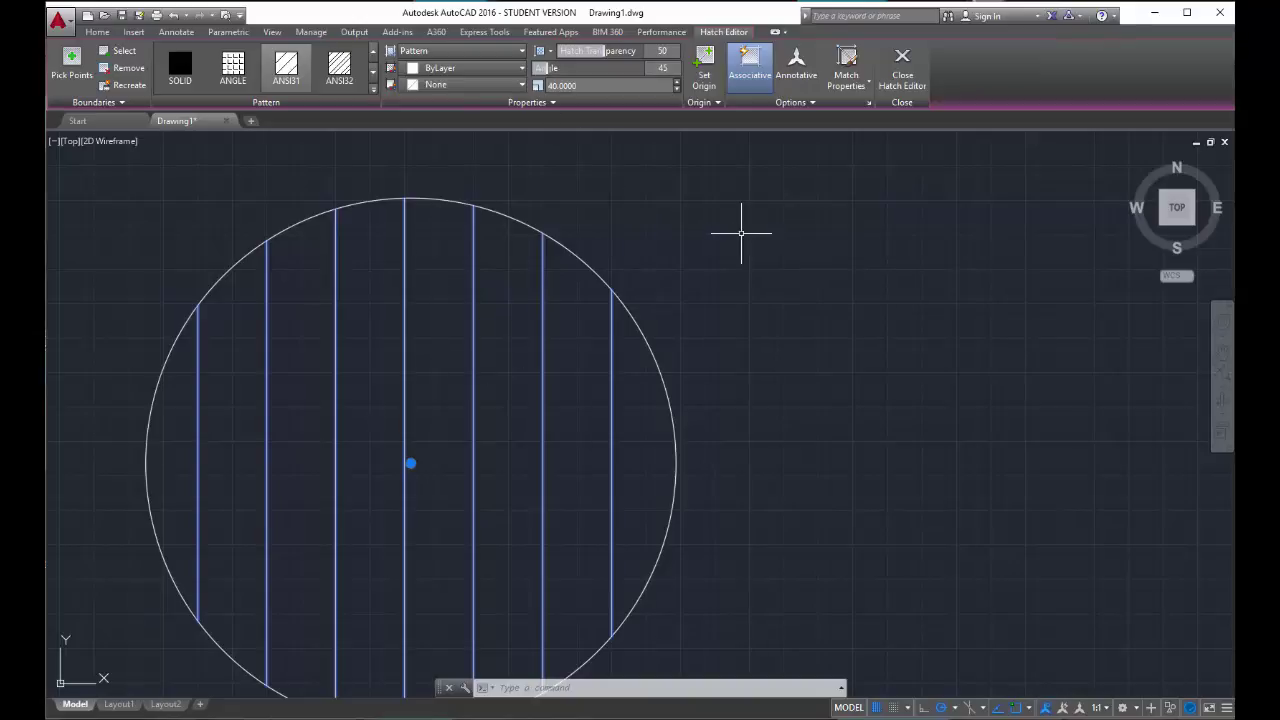
# Switch the circle's hatch to a SOLID fill with transparency reset to 0
pyautogui.click(516, 51)
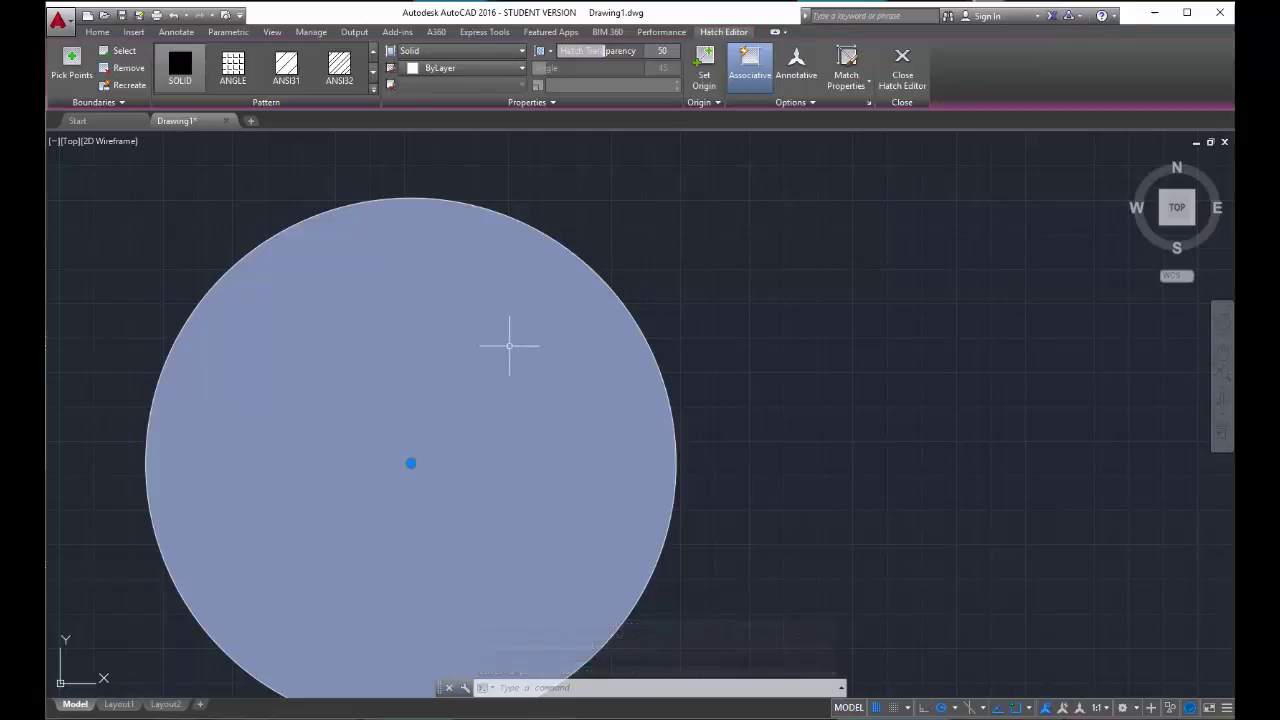
pyautogui.press('Escape')
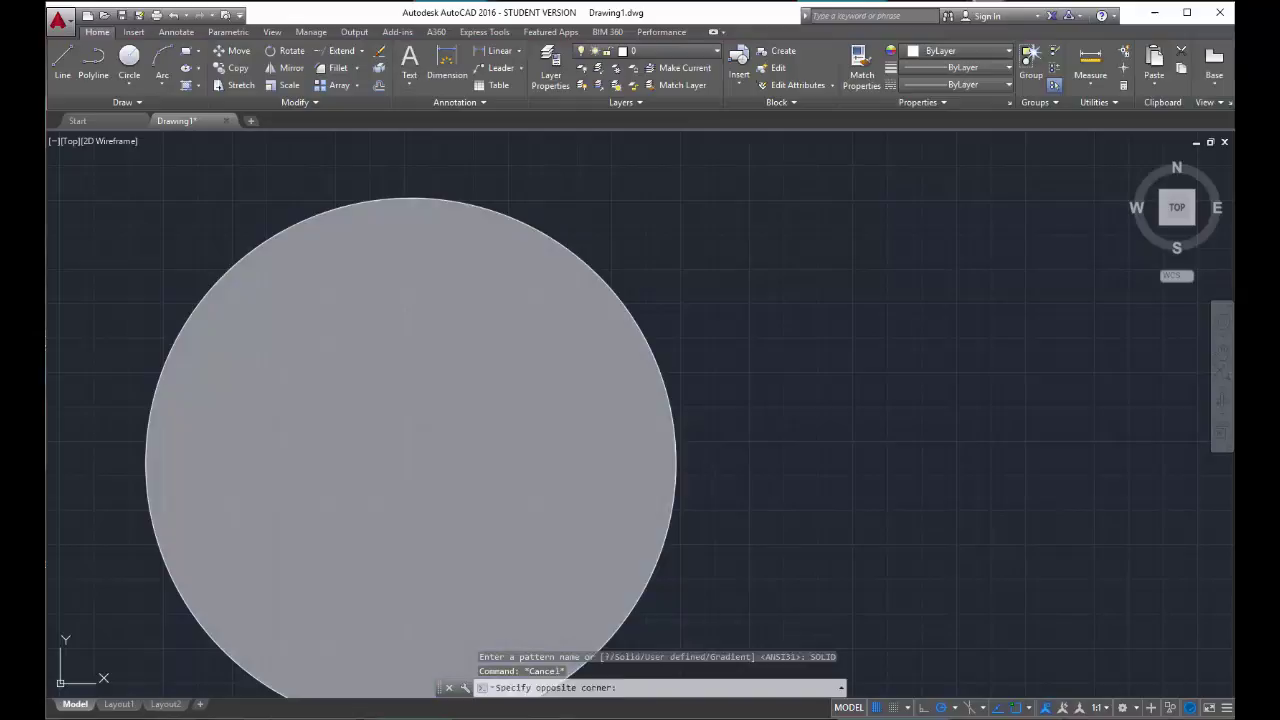
pyautogui.click(480, 318)
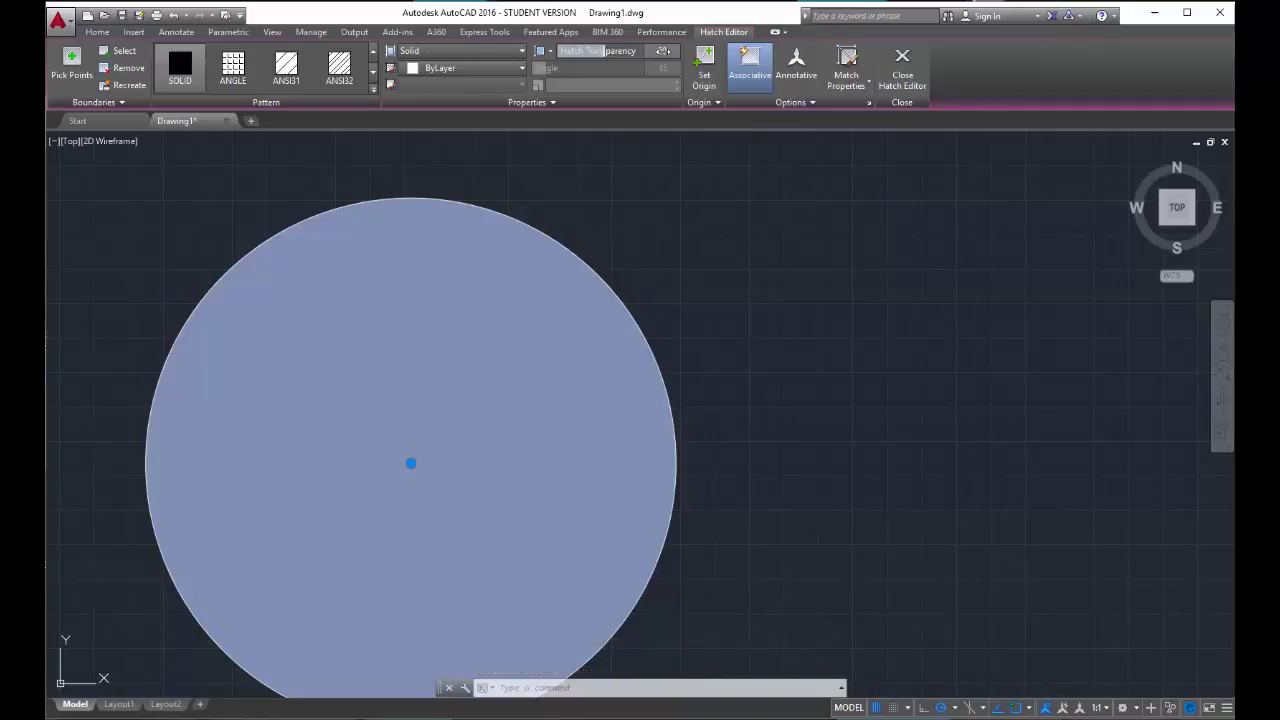
pyautogui.click(670, 52)
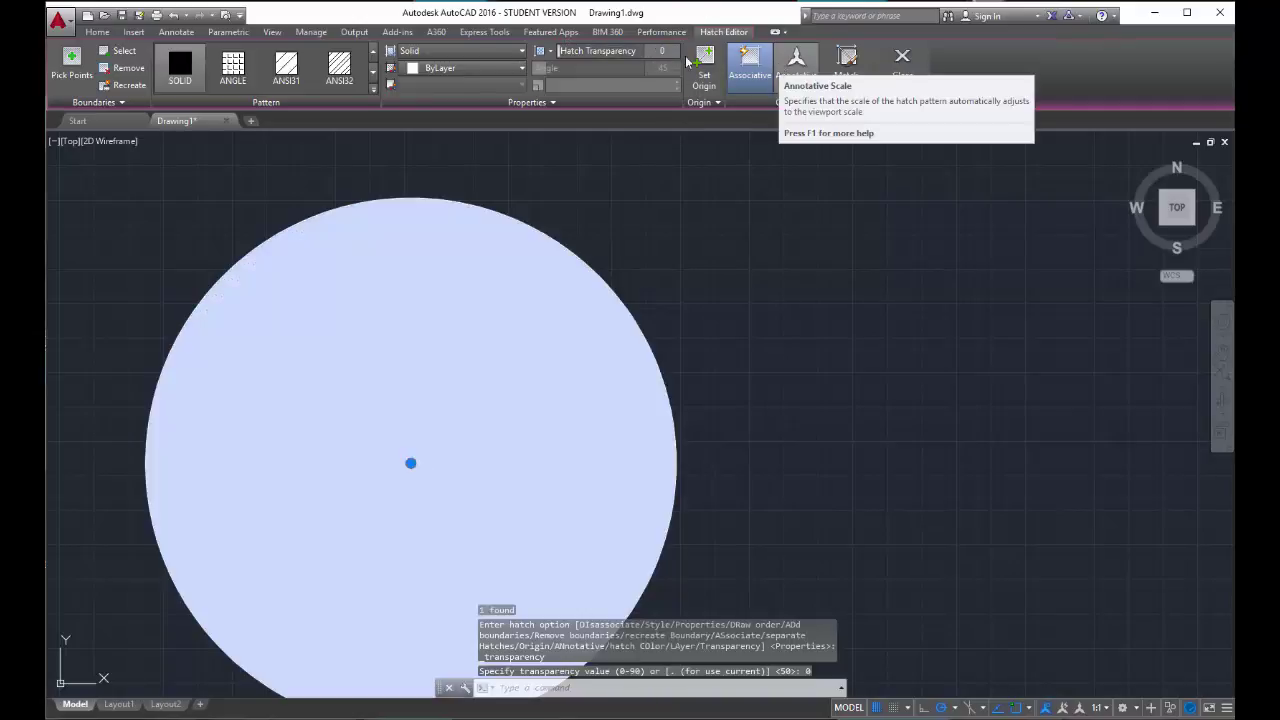
pyautogui.press('Escape')
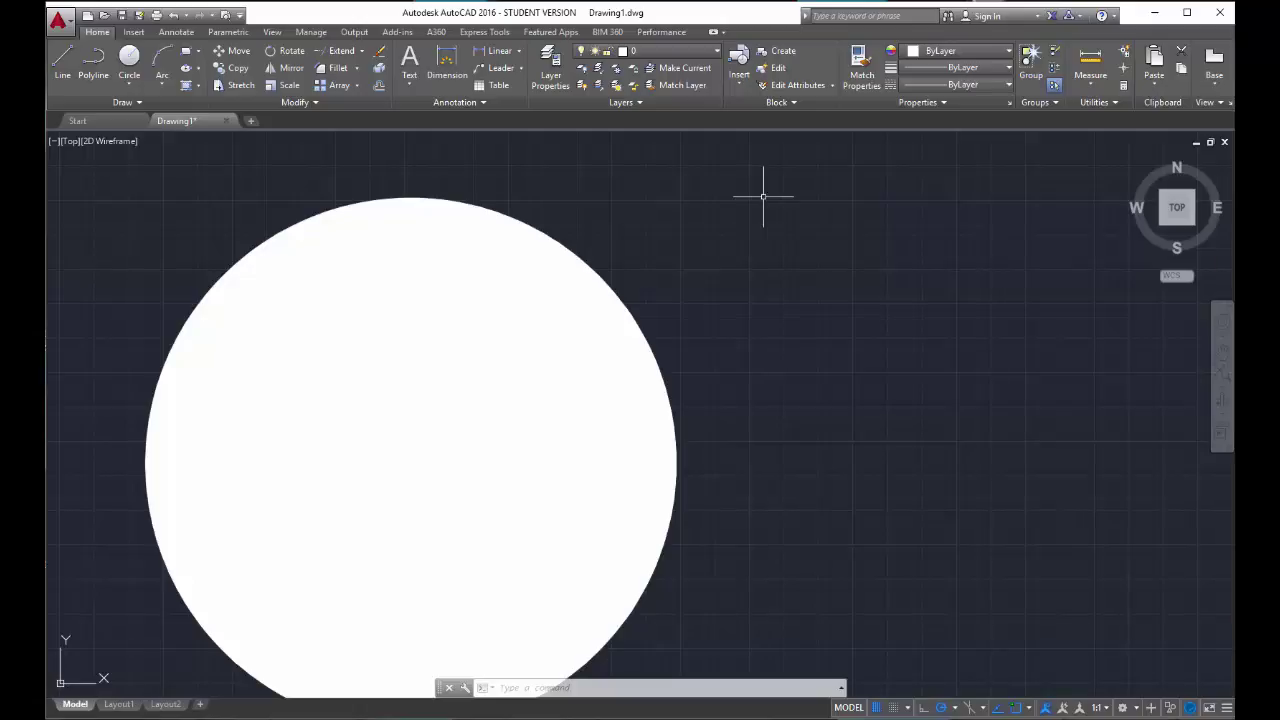
pyautogui.click(478, 350)
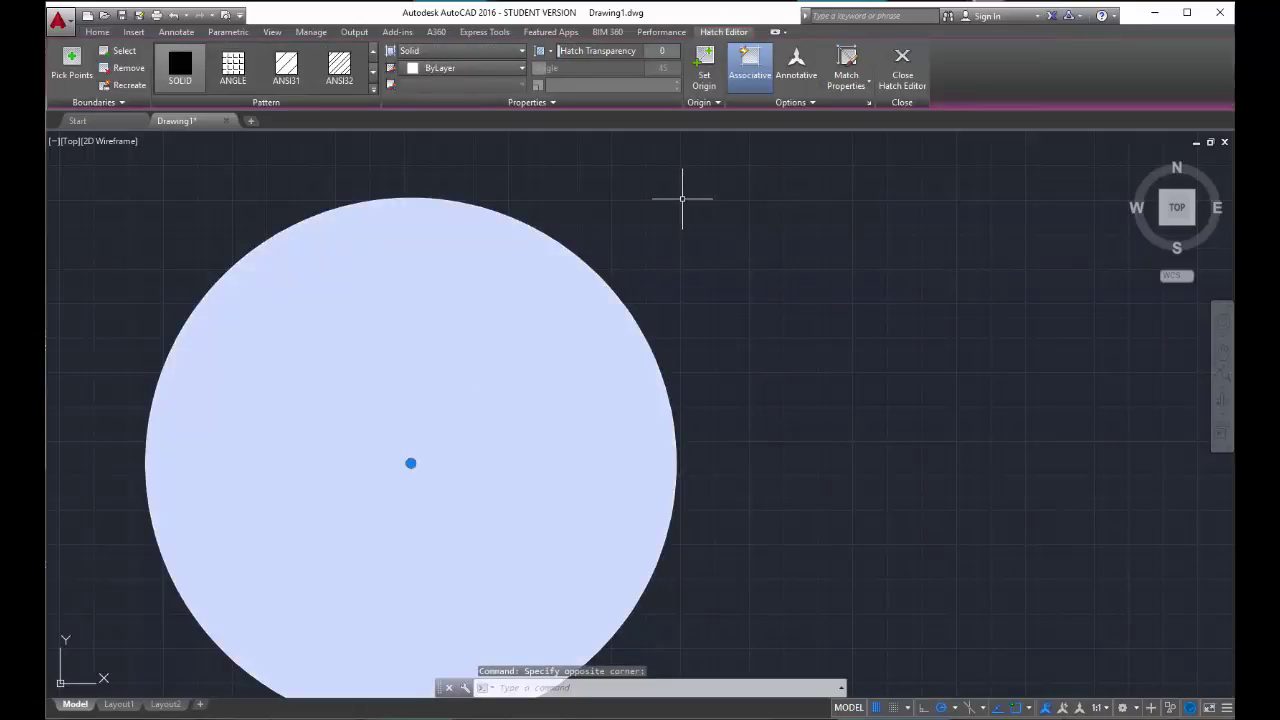
# Change the solid hatch colour to 209,156,199 and reselect the hatch
pyautogui.click(521, 67)
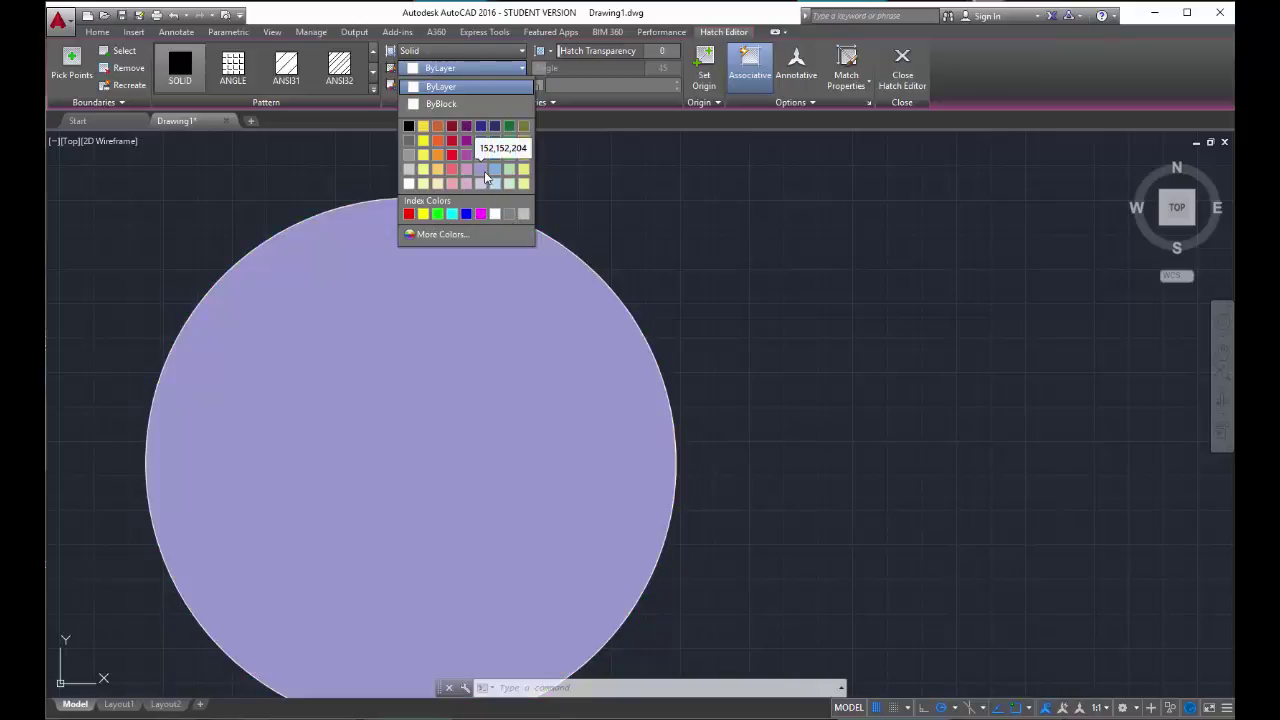
pyautogui.click(466, 169)
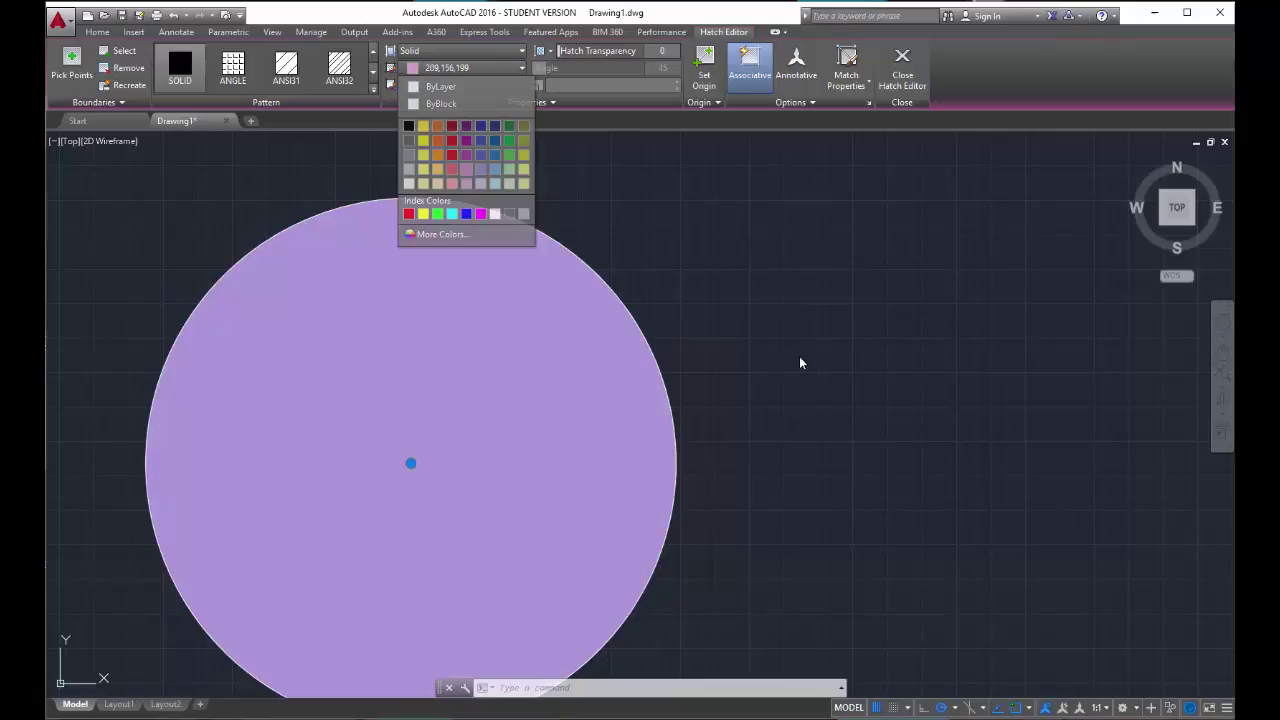
pyautogui.press('Escape')
pyautogui.moveTo(694, 386); pyautogui.dragTo(560, 375)
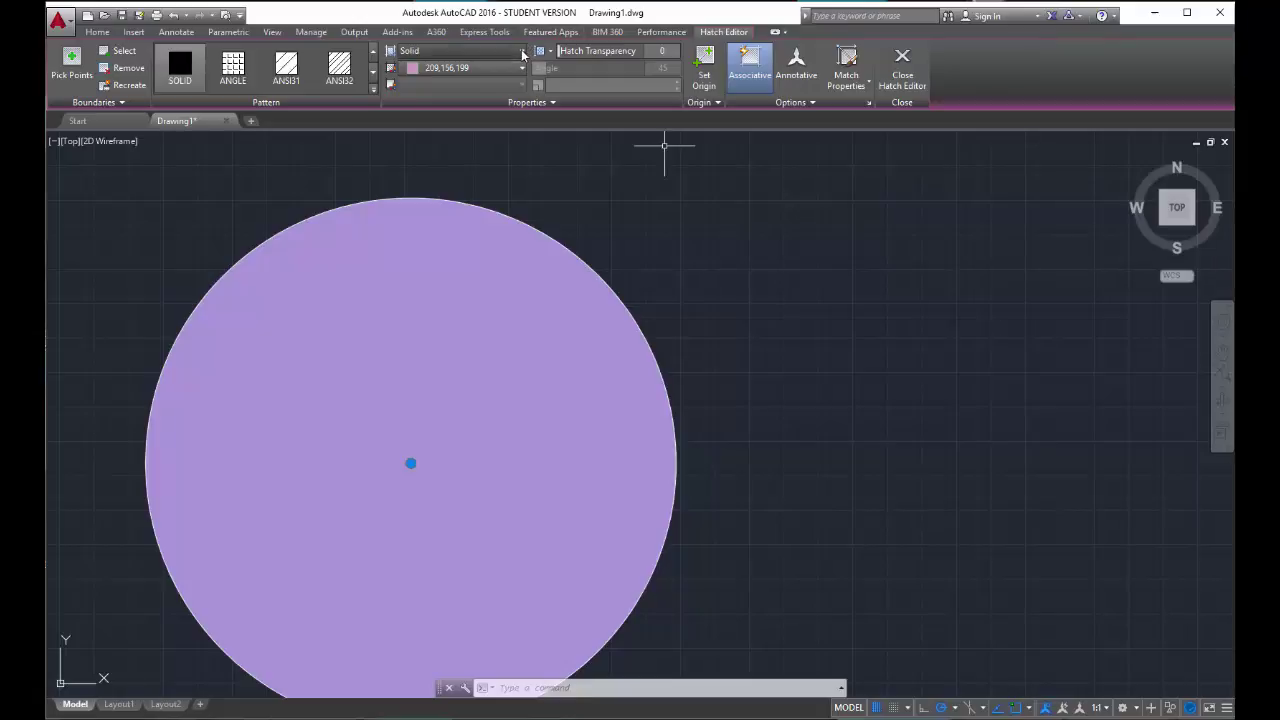
# Switch the circle's fill to a GR_INVSPH gradient
pyautogui.click(458, 50)
pyautogui.click(485, 86)
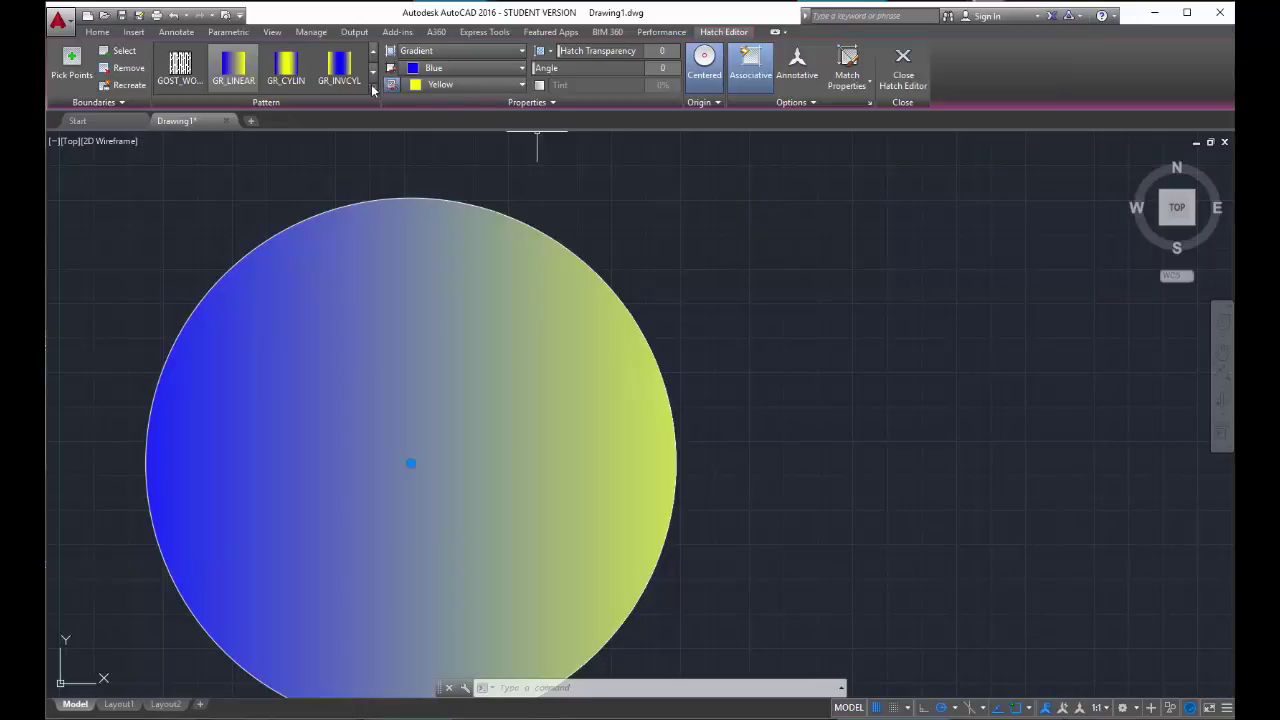
pyautogui.click(373, 89)
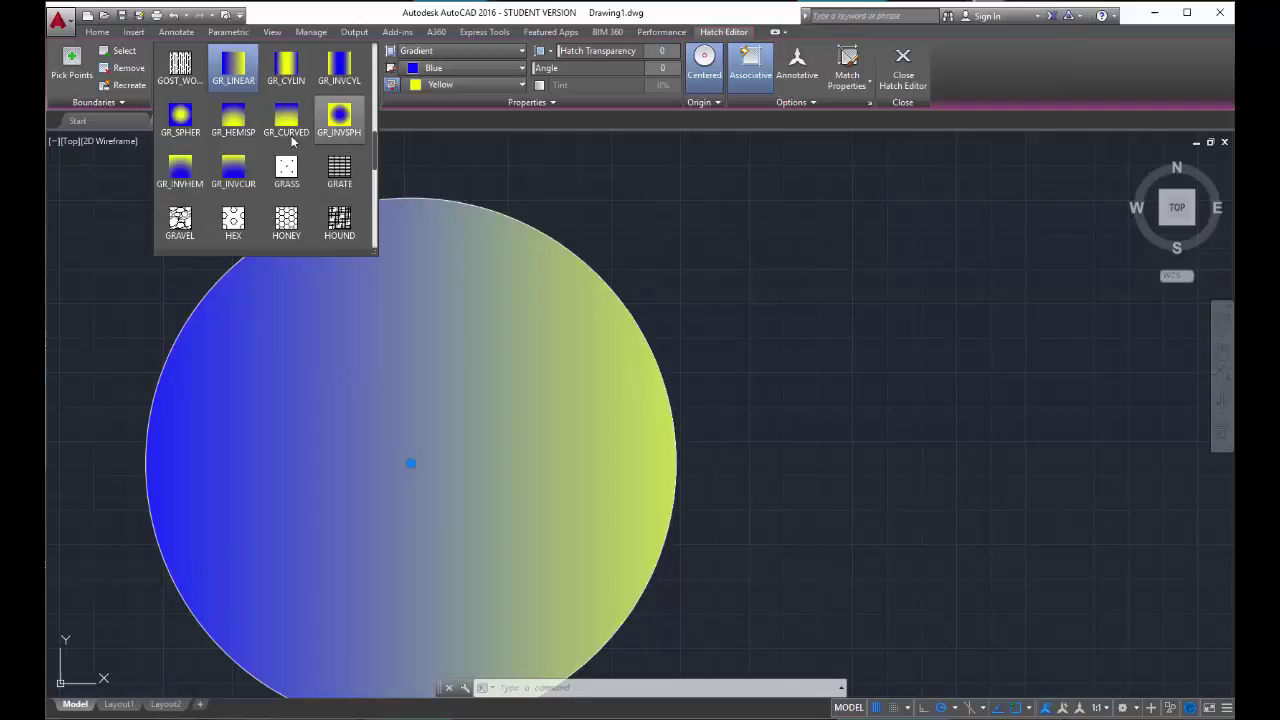
pyautogui.click(233, 68)
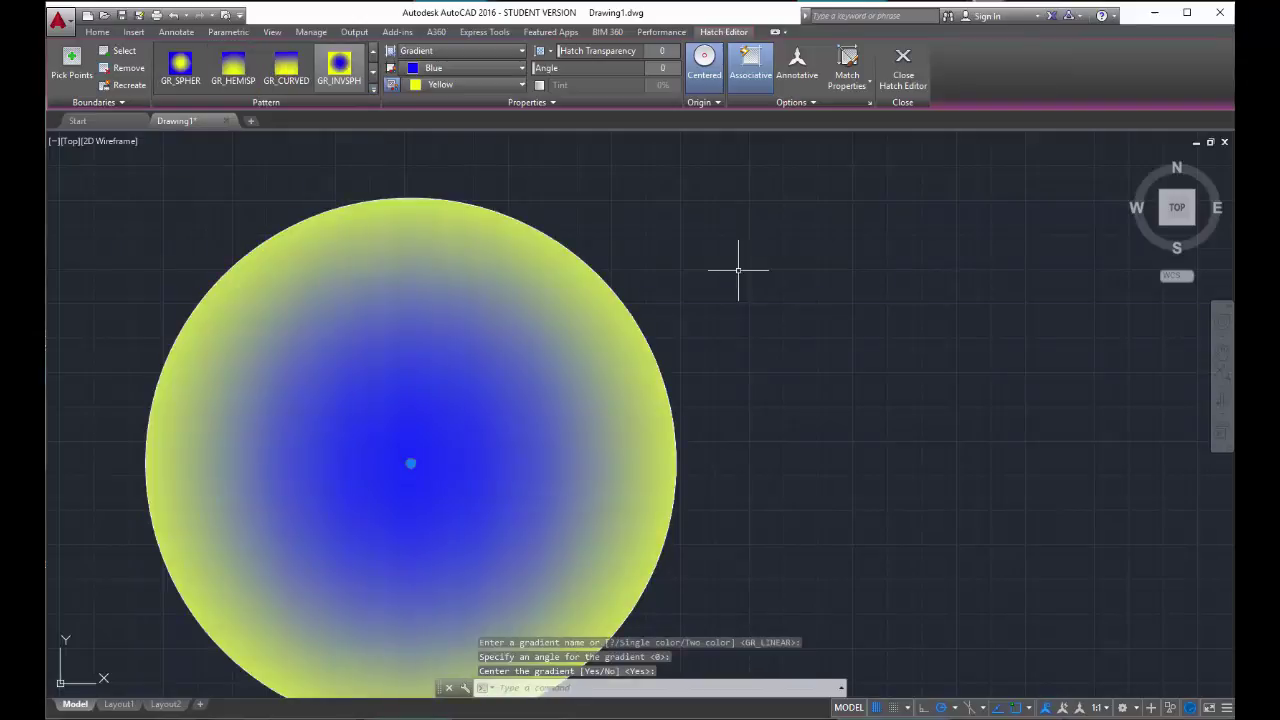
pyautogui.click(522, 86)
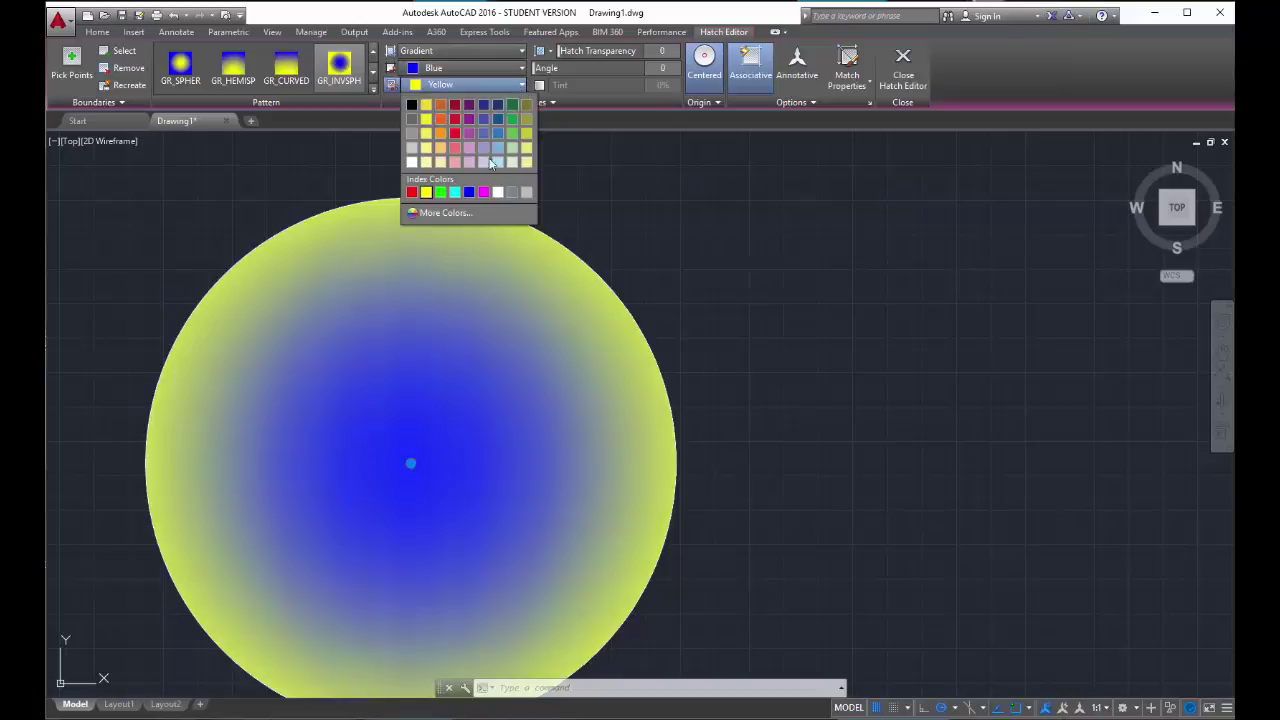
# Set the second gradient colour to Cyan and the first to green 88,186,72
pyautogui.click(454, 191)
pyautogui.click(520, 86)
pyautogui.click(520, 86)
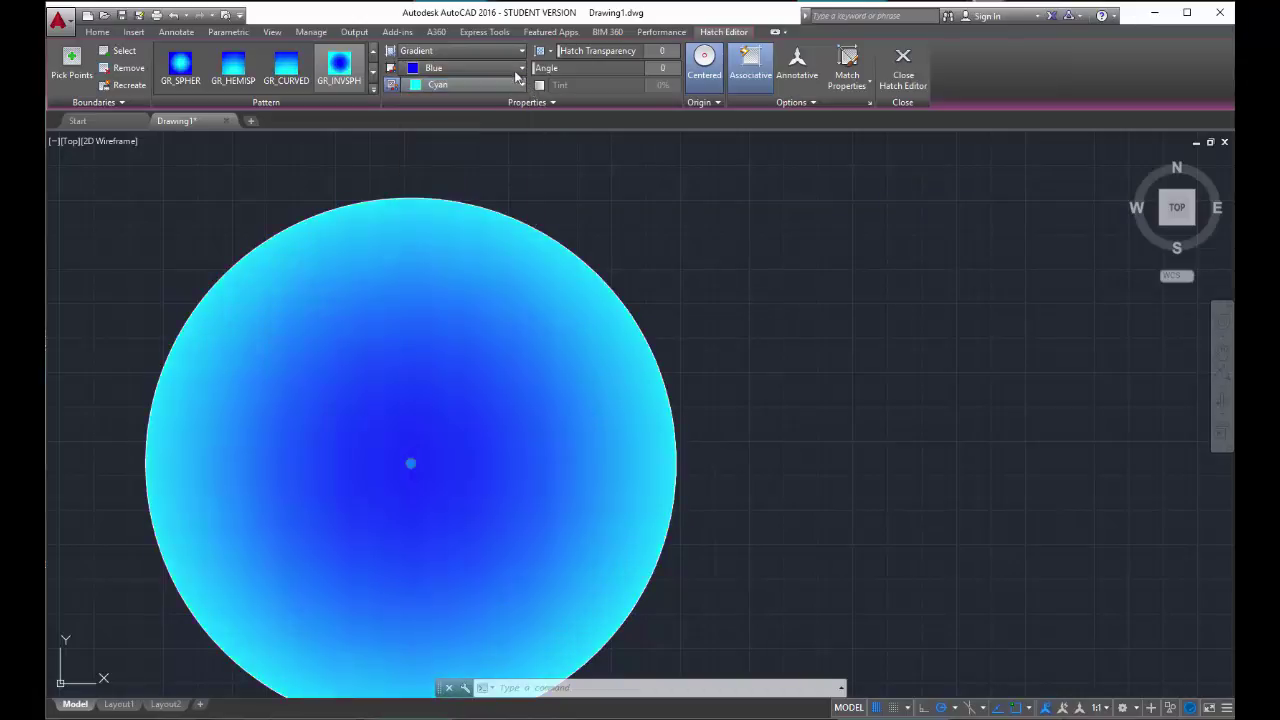
pyautogui.click(521, 67)
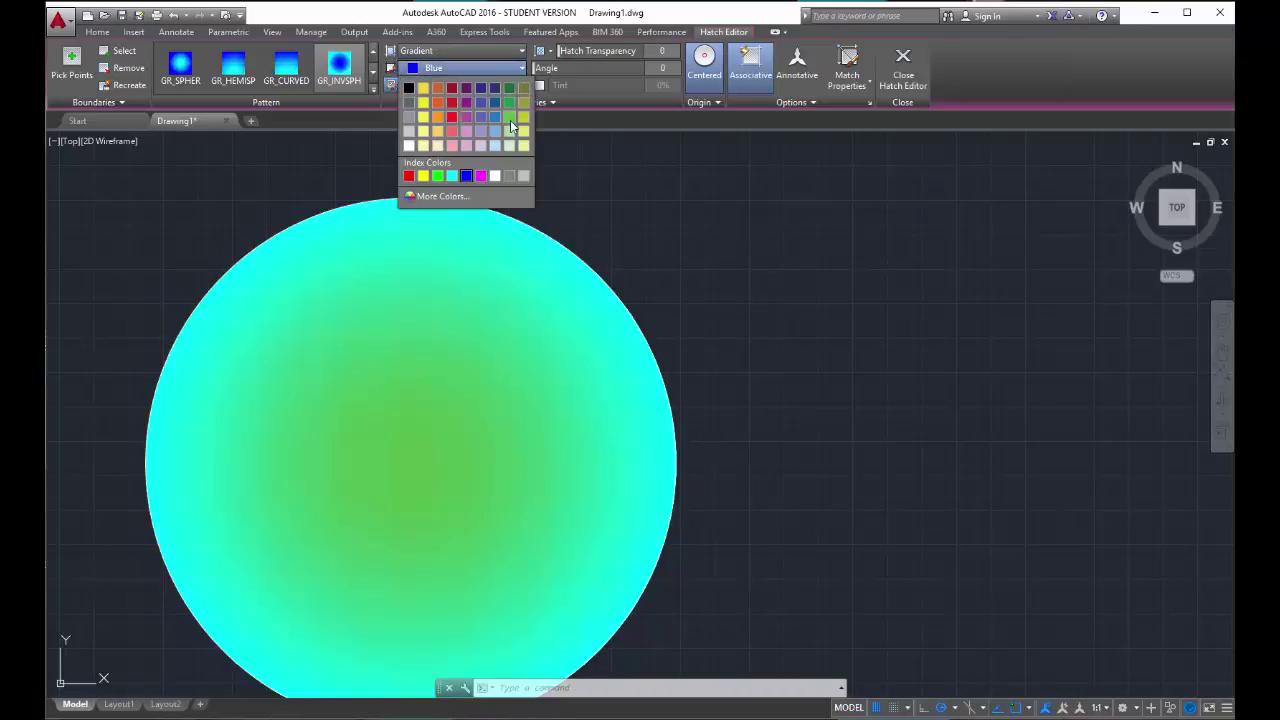
pyautogui.click(510, 117)
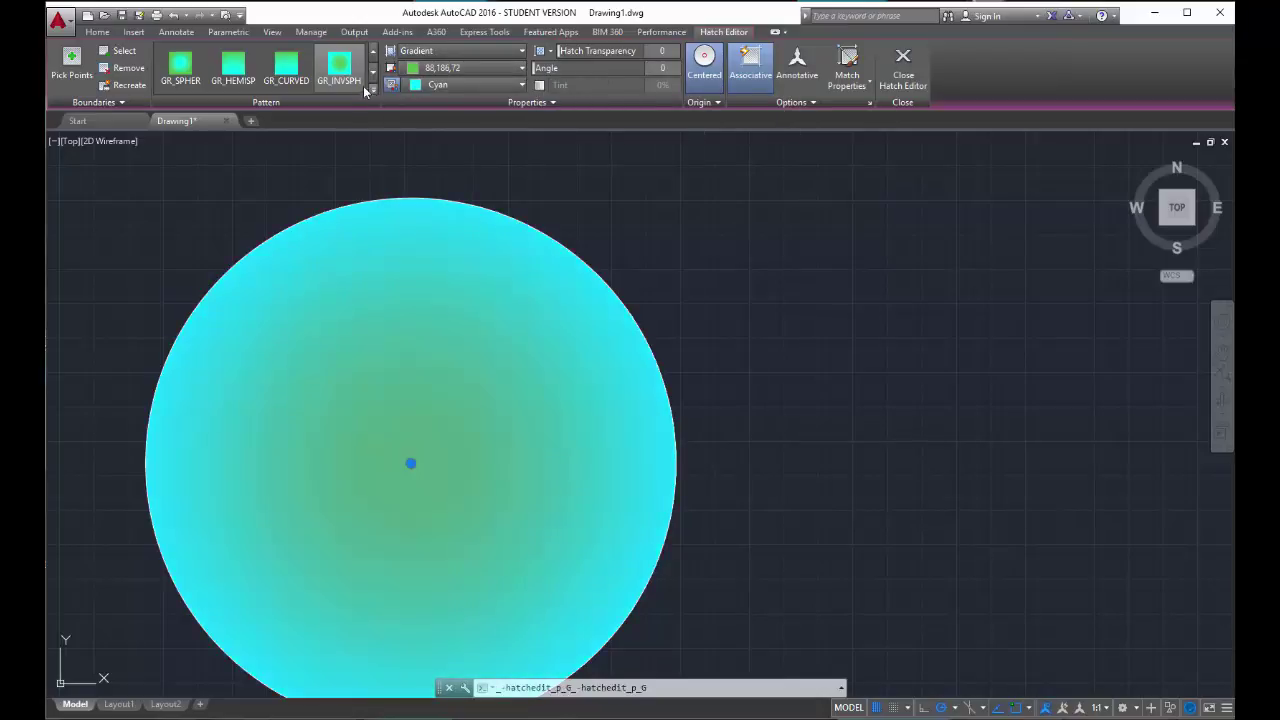
# Change the gradient to GR_CURVED at a 45° angle with single-colour tint enabled
pyautogui.click(300, 65)
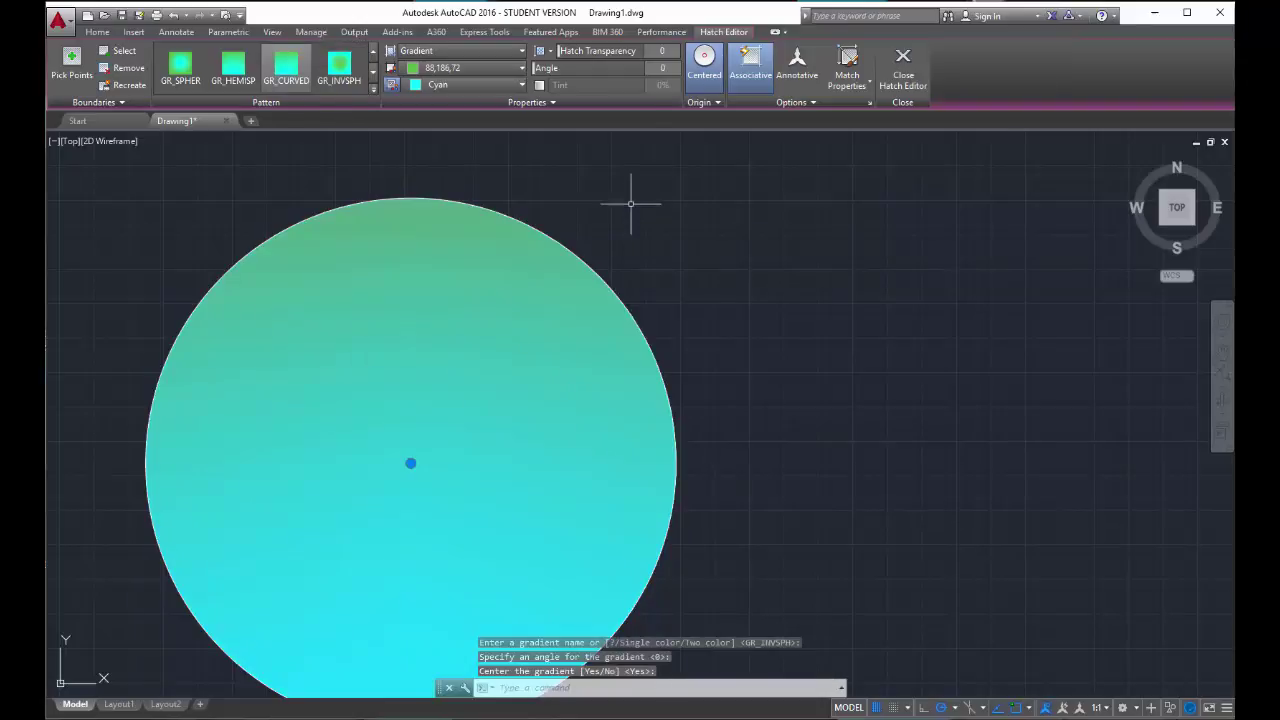
pyautogui.click(666, 71)
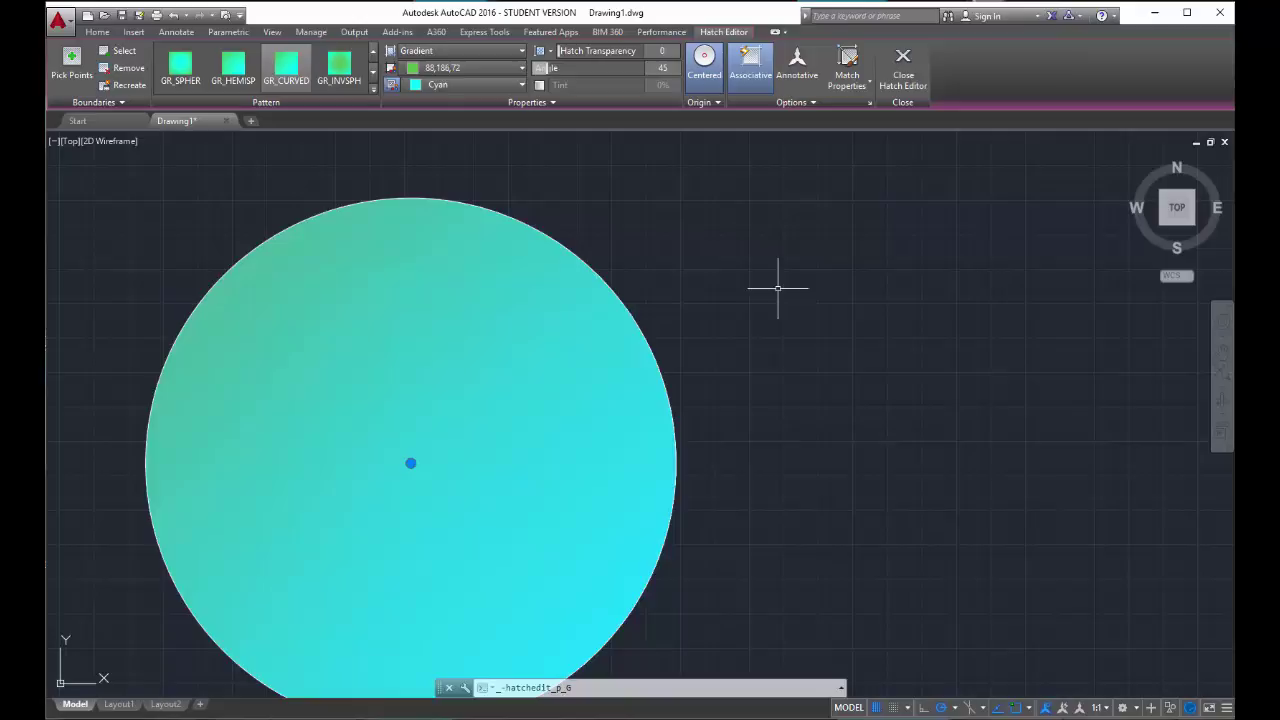
pyautogui.click(539, 86)
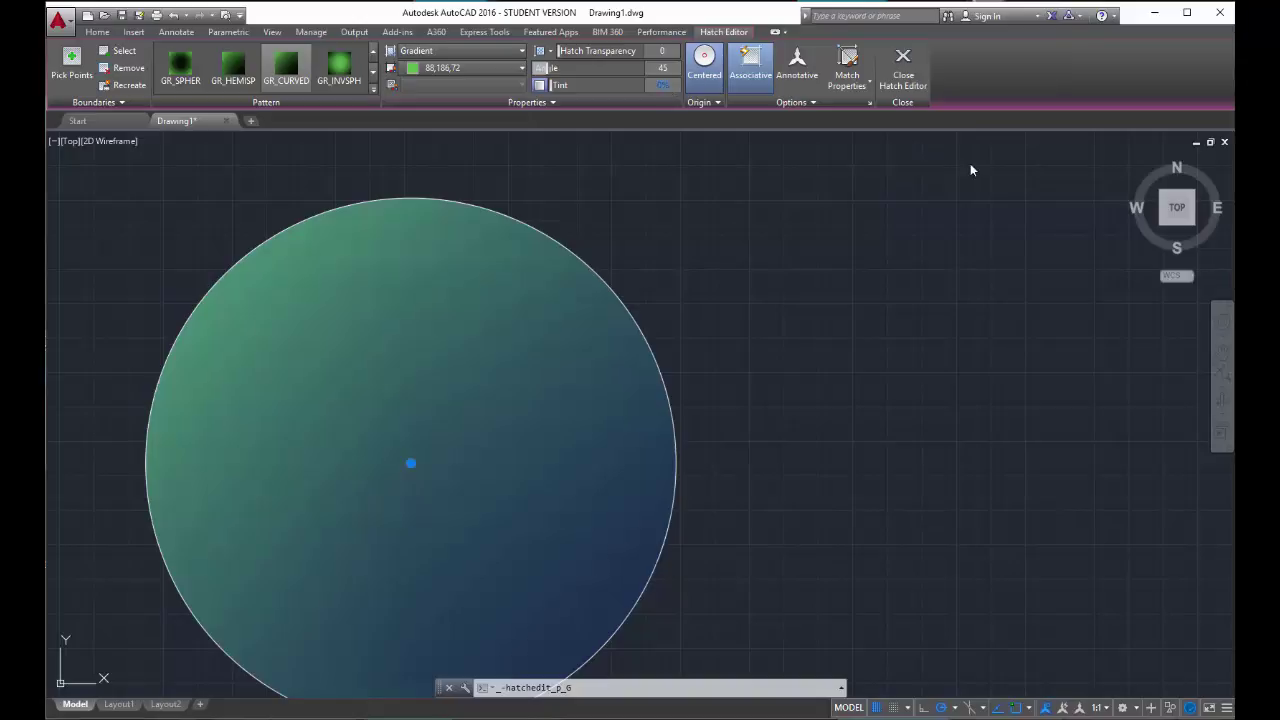
# Set the green gradient's tint to 50, then to 25
pyautogui.press('Return')
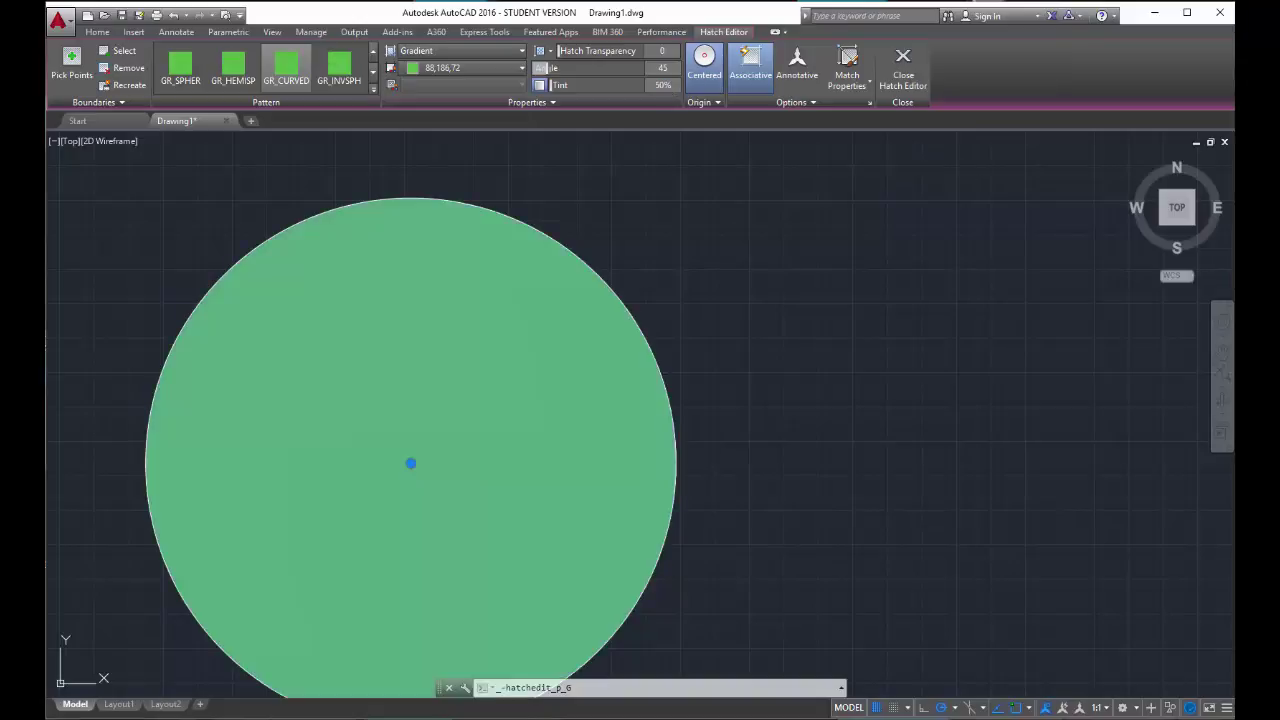
pyautogui.click(668, 85)
pyautogui.press('Return')
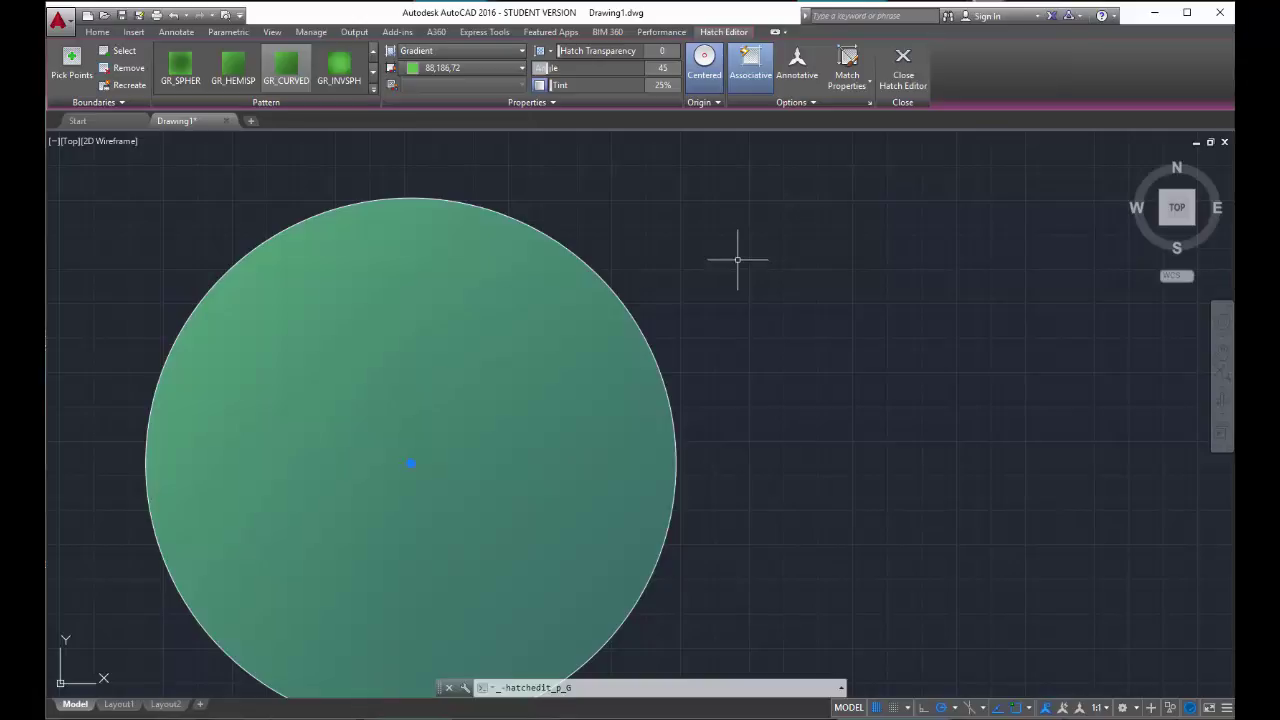
pyautogui.scroll(-2, 645, 465)
pyautogui.scroll(-4, 661, 469)
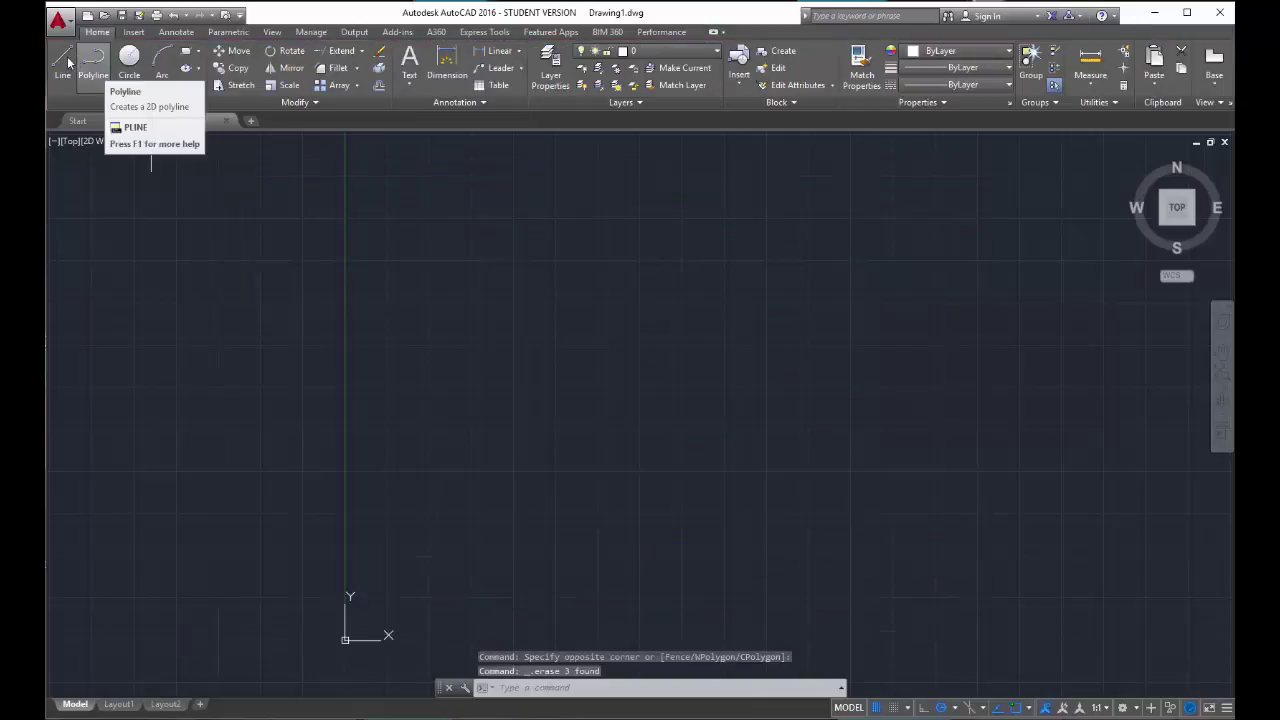
# Draw an outline of connected lines that leaves a gap at the top
pyautogui.click(63, 62)
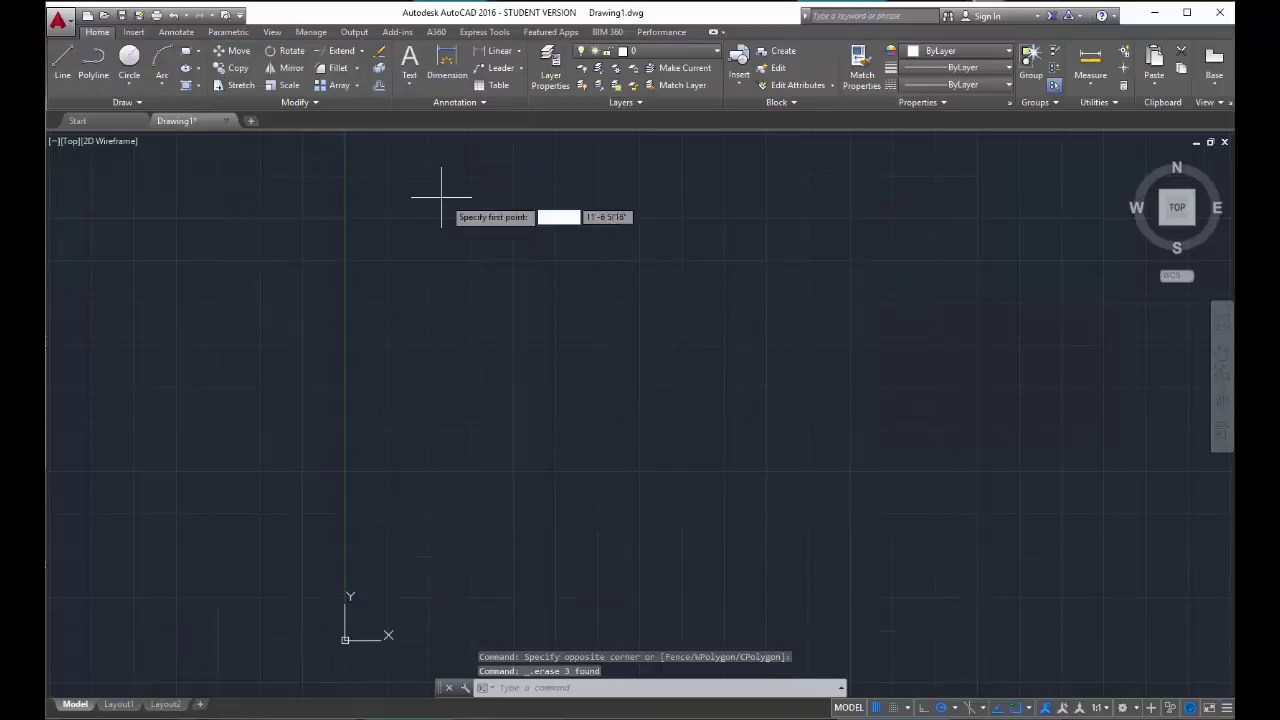
pyautogui.click(518, 283)
pyautogui.click(502, 475)
pyautogui.click(777, 475)
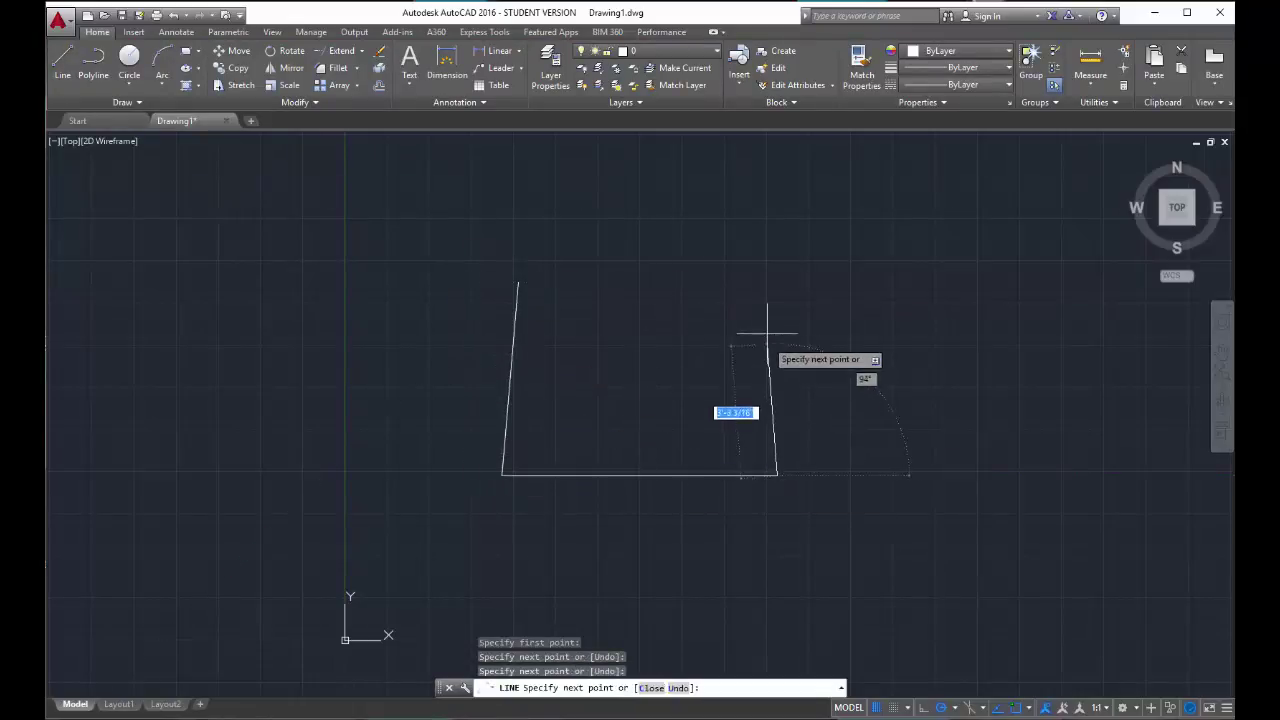
pyautogui.click(777, 303)
pyautogui.scroll(4, 525, 270)
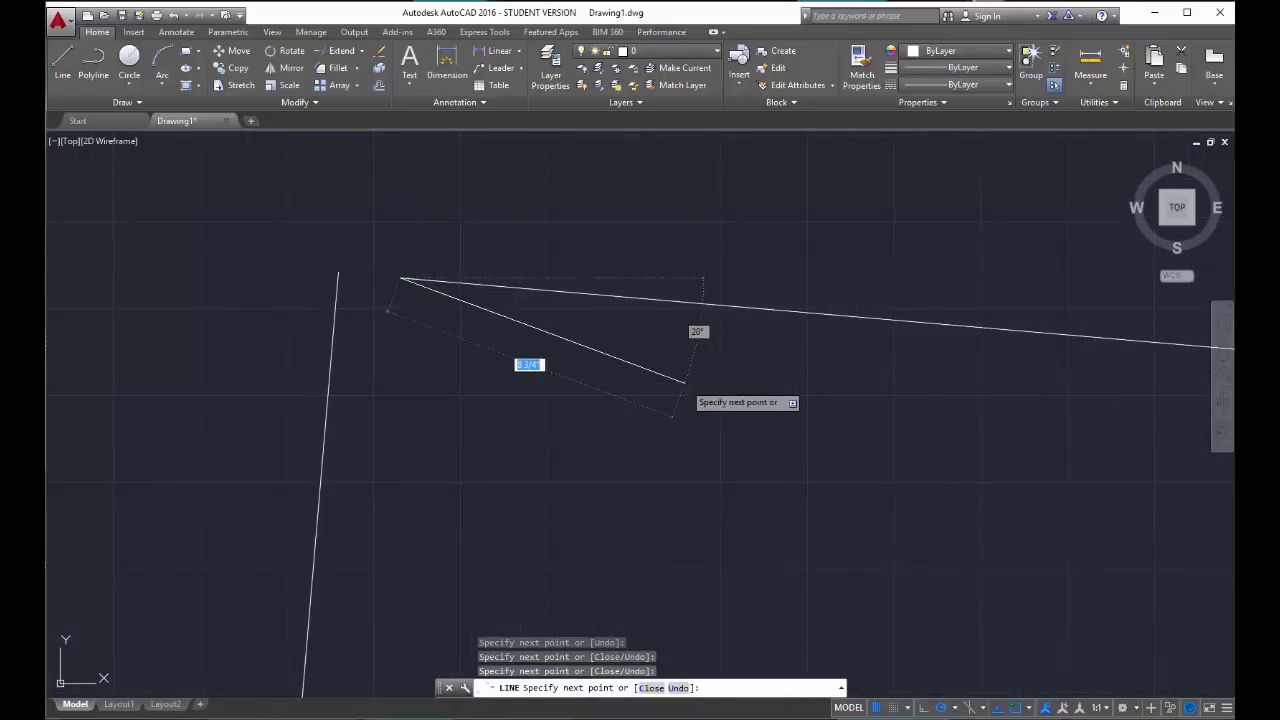
pyautogui.press('Escape')
pyautogui.scroll(-4, 600, 383)
pyautogui.scroll(-4, 626, 409)
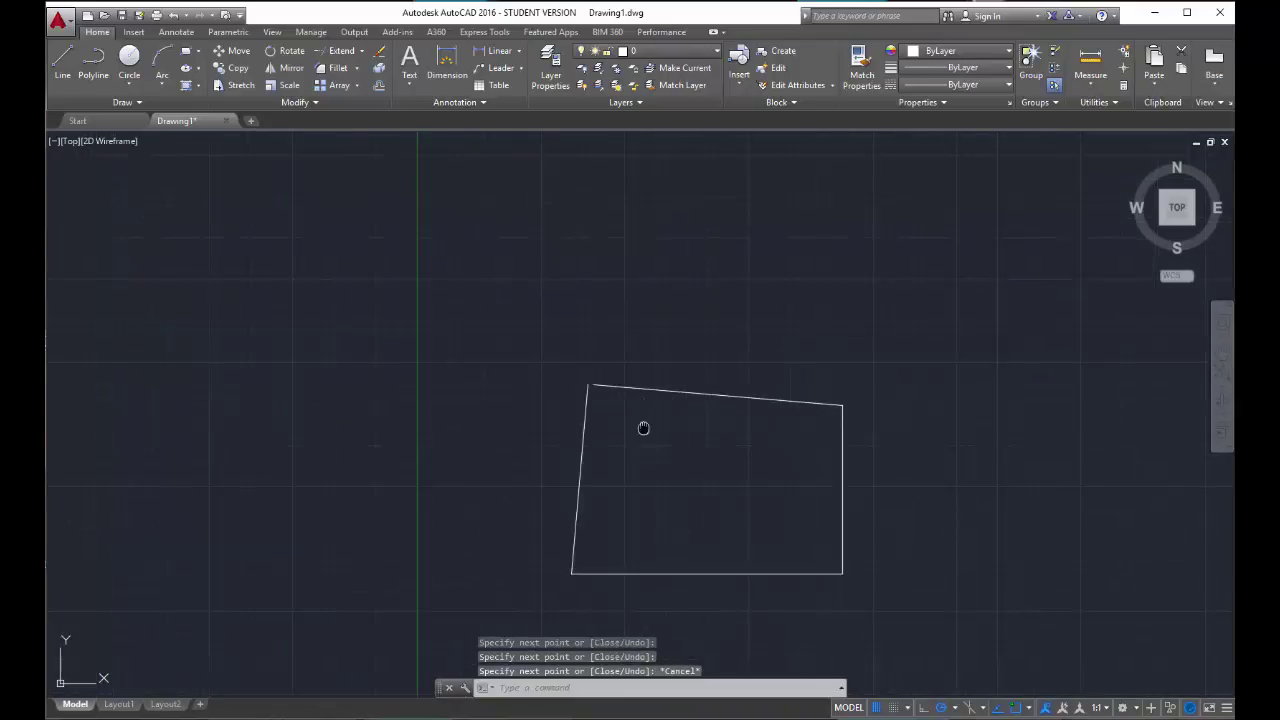
pyautogui.moveTo(643, 426); pyautogui.dragTo(583, 400, button='middle')
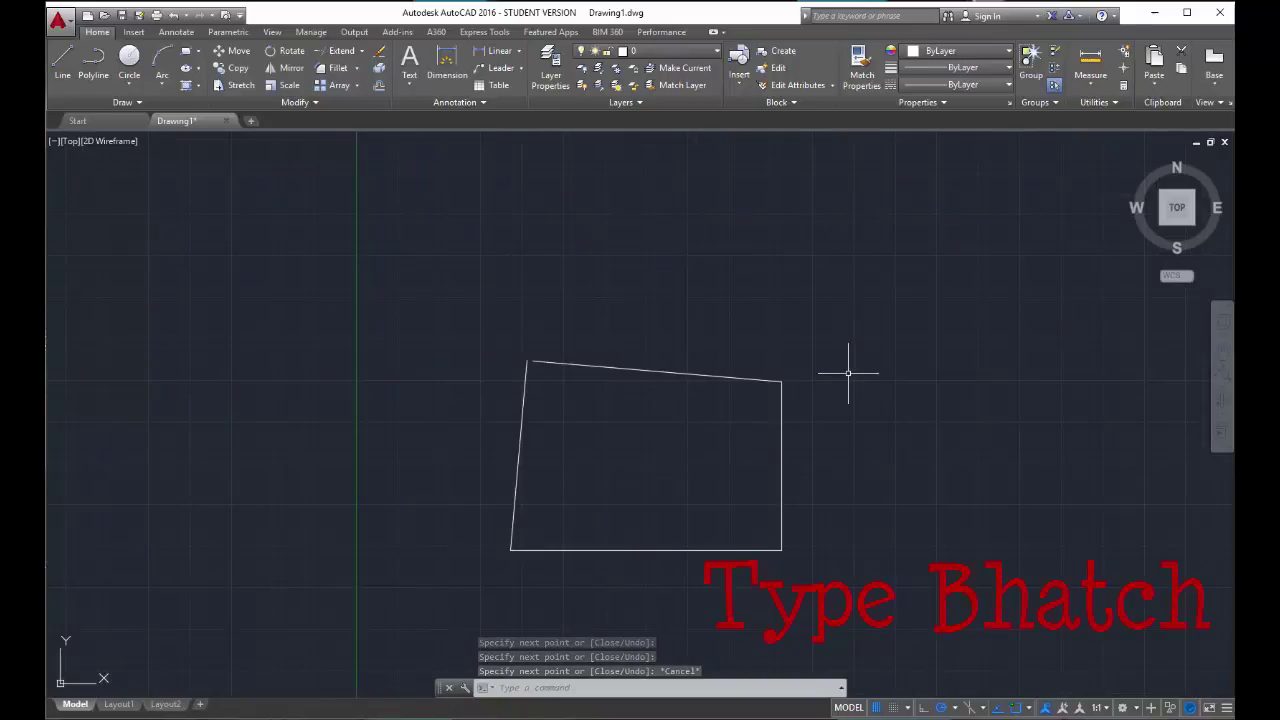
# Run BHATCH and pick inside the open outline, producing the no-closed-boundary error
pyautogui.write('bhatch')
pyautogui.press('Return')
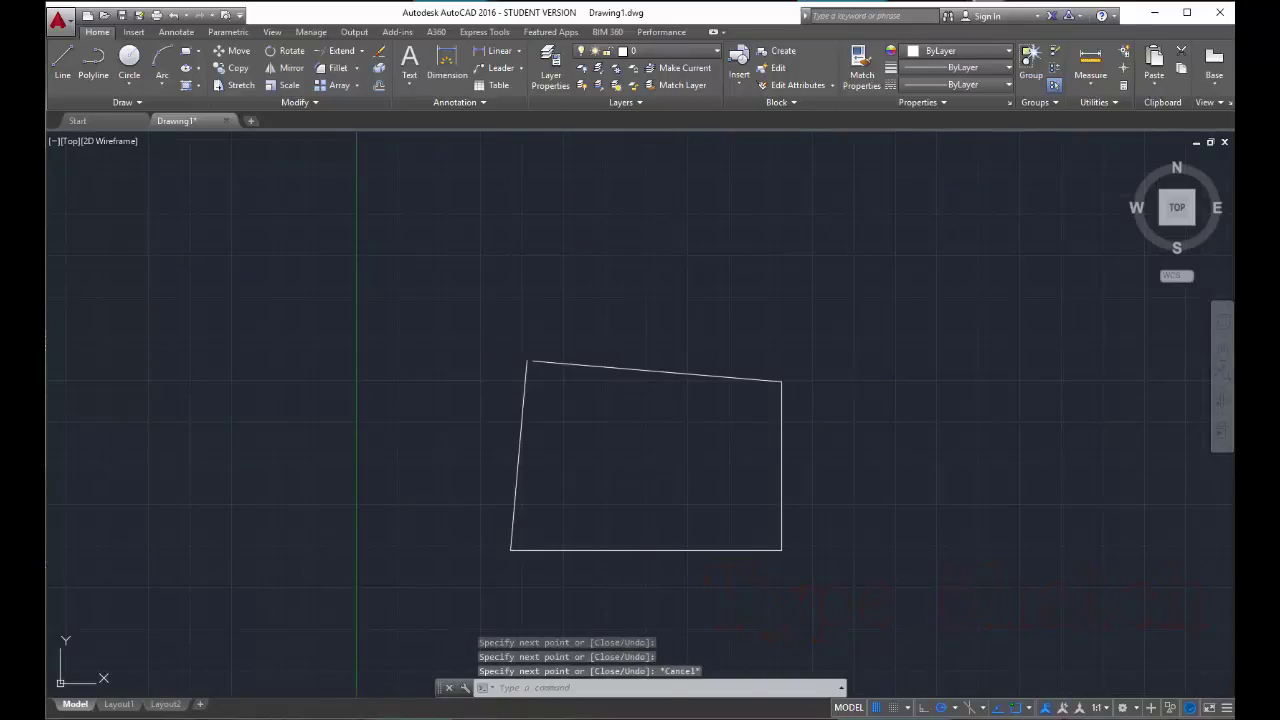
pyautogui.click(655, 447)
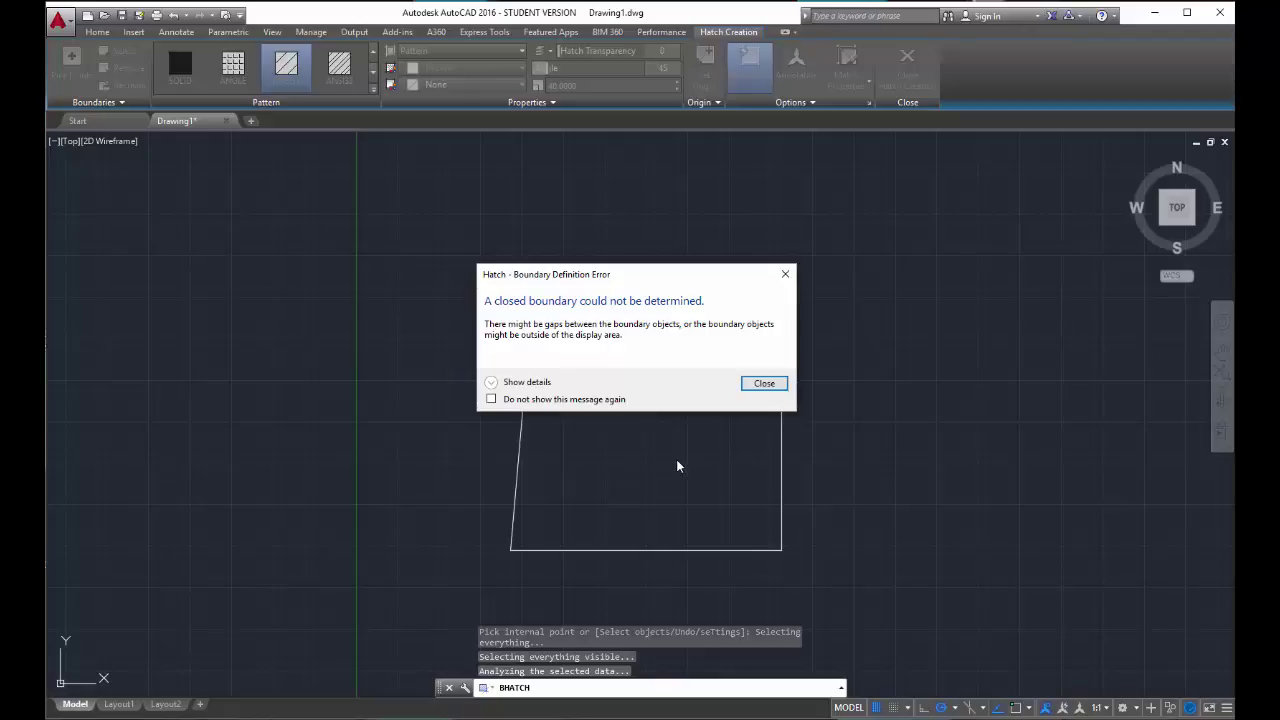
# Dismiss the boundary error and stretch the top edge's left endpoint onto the left side's corner
pyautogui.click(763, 384)
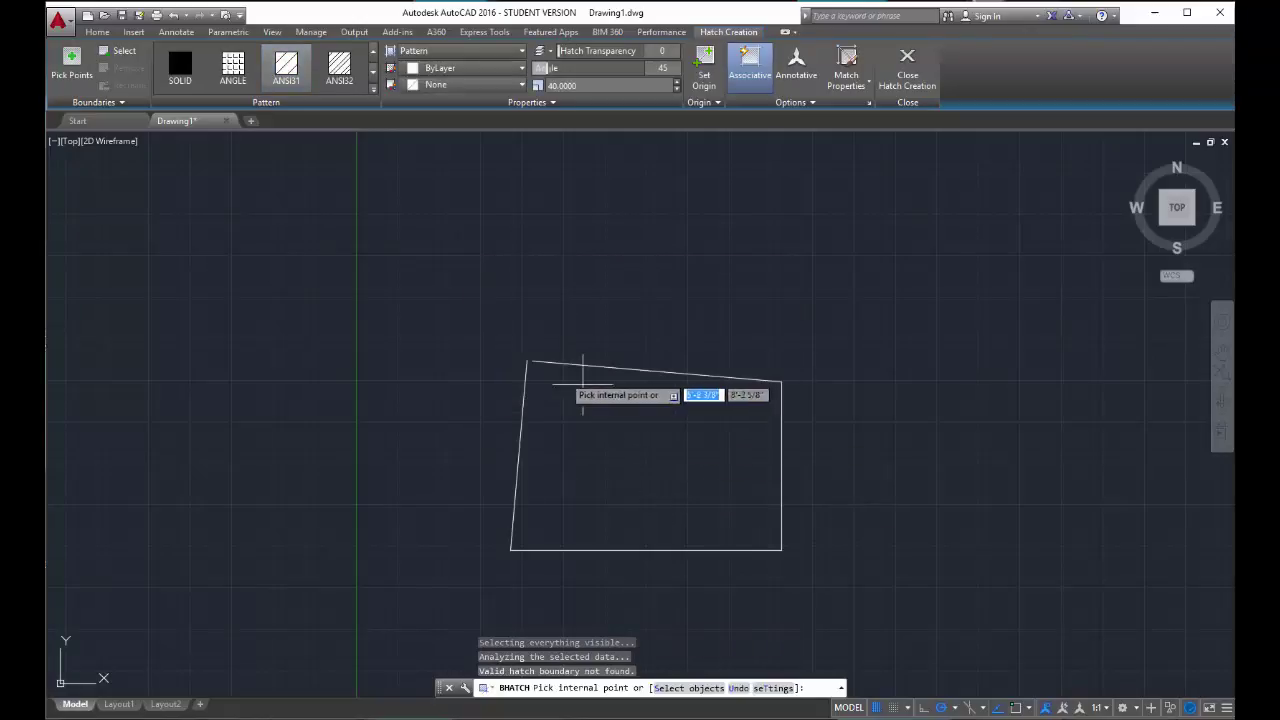
pyautogui.press('Escape')
pyautogui.click(532, 362)
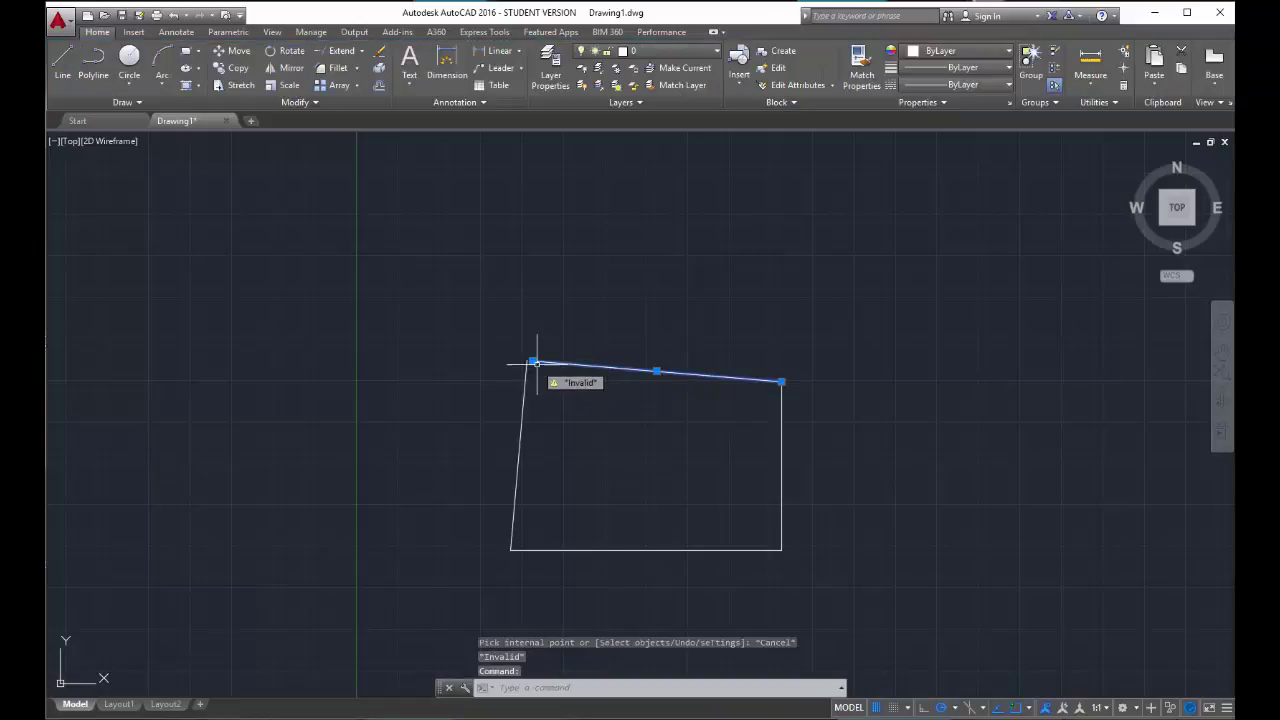
pyautogui.click(532, 361)
pyautogui.scroll(5, 540, 350)
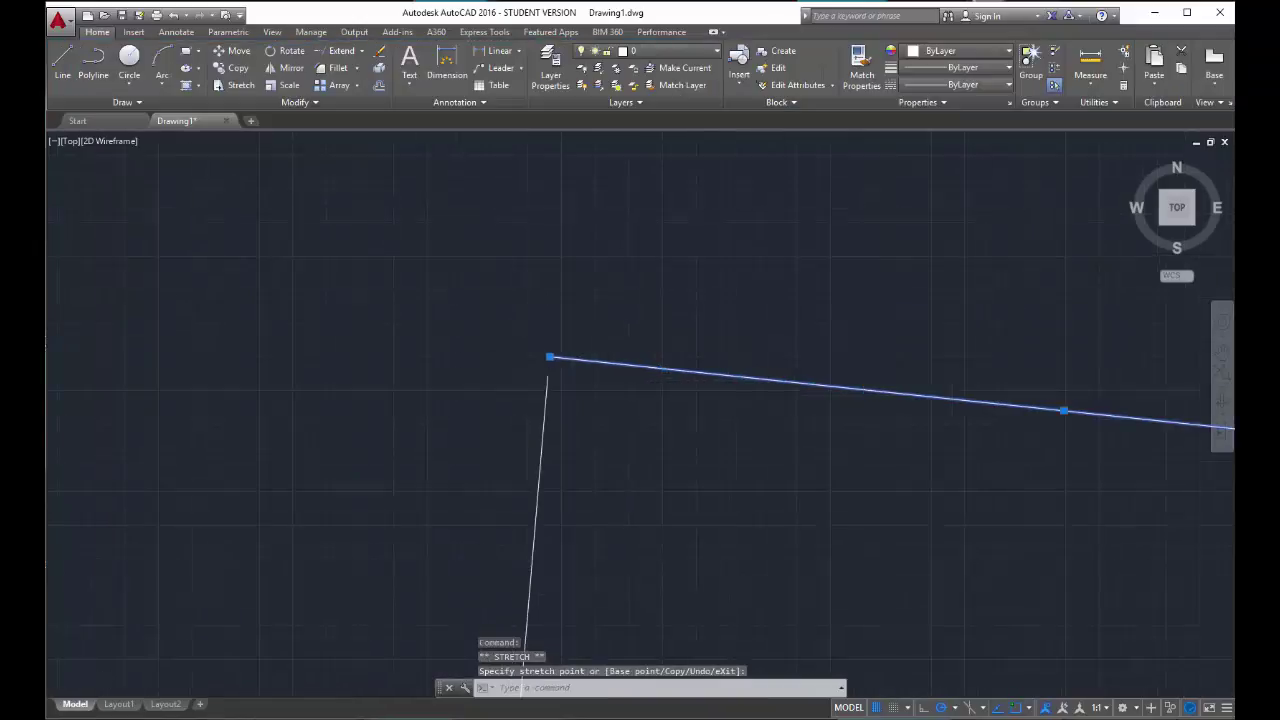
pyautogui.click(533, 345)
pyautogui.click(533, 345)
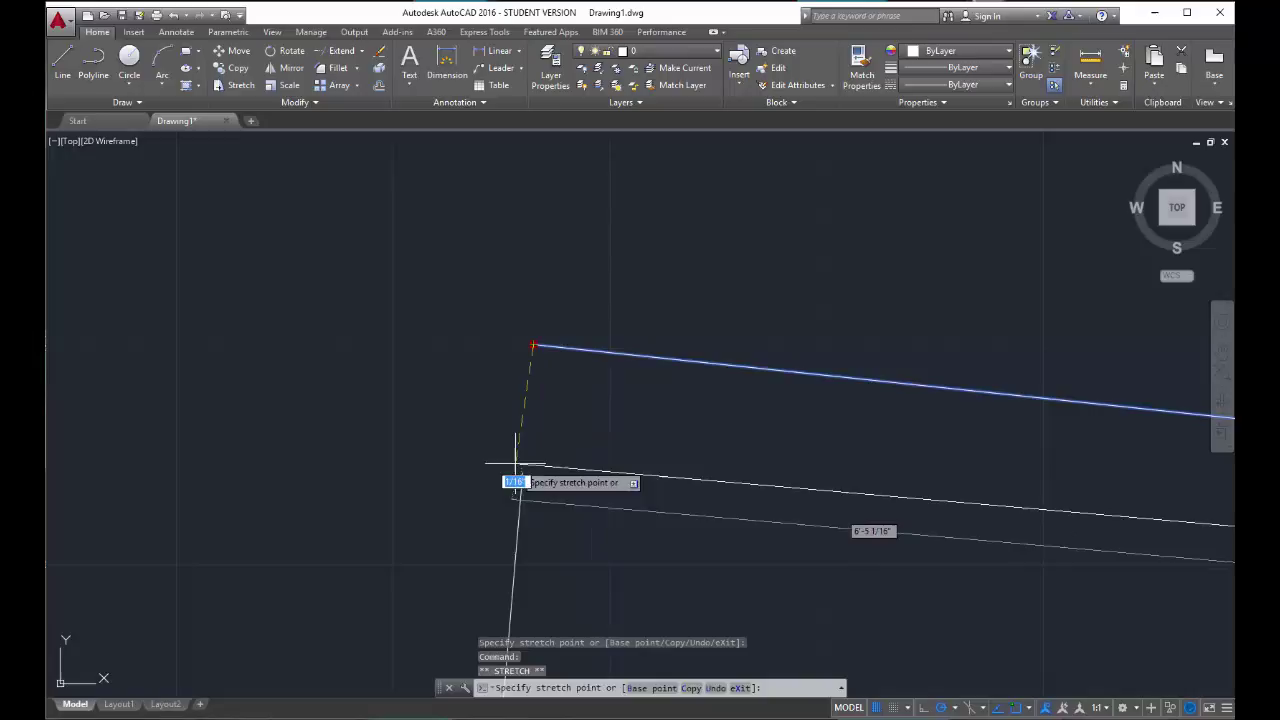
pyautogui.click(521, 475)
pyautogui.press('Escape')
pyautogui.moveTo(600, 491); pyautogui.dragTo(537, 277, button='middle')
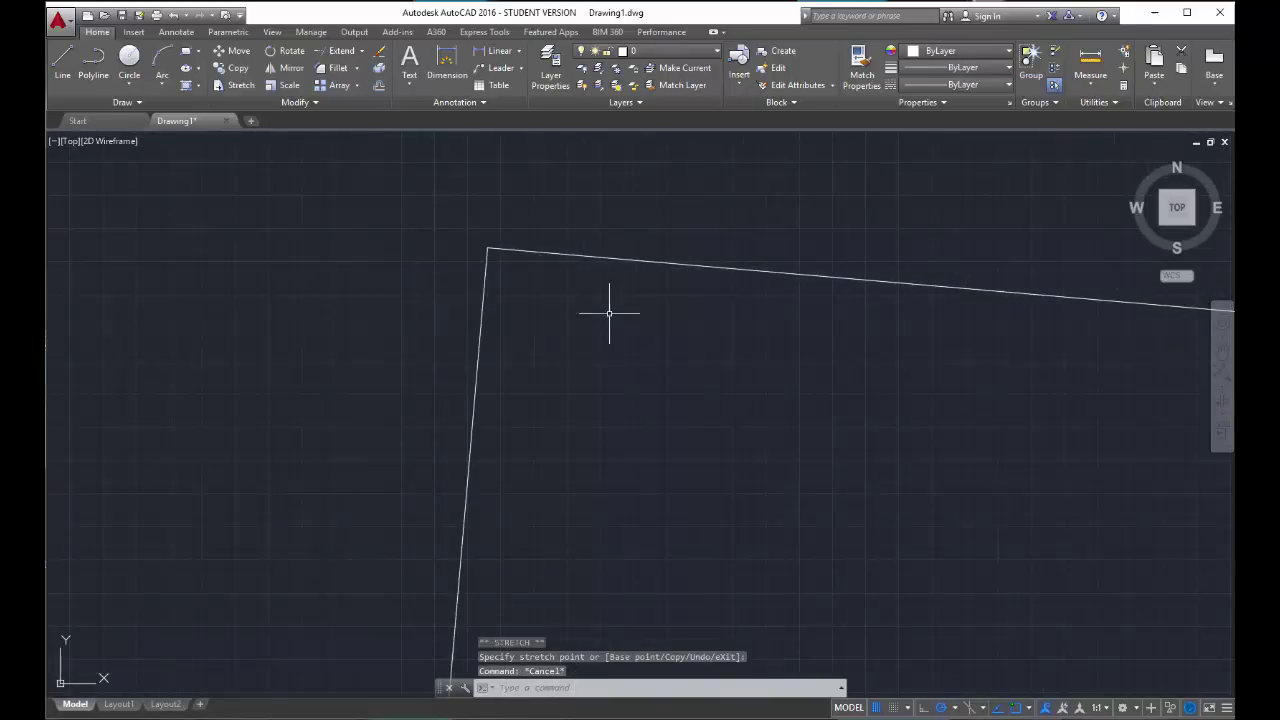
pyautogui.scroll(-3, 656, 344)
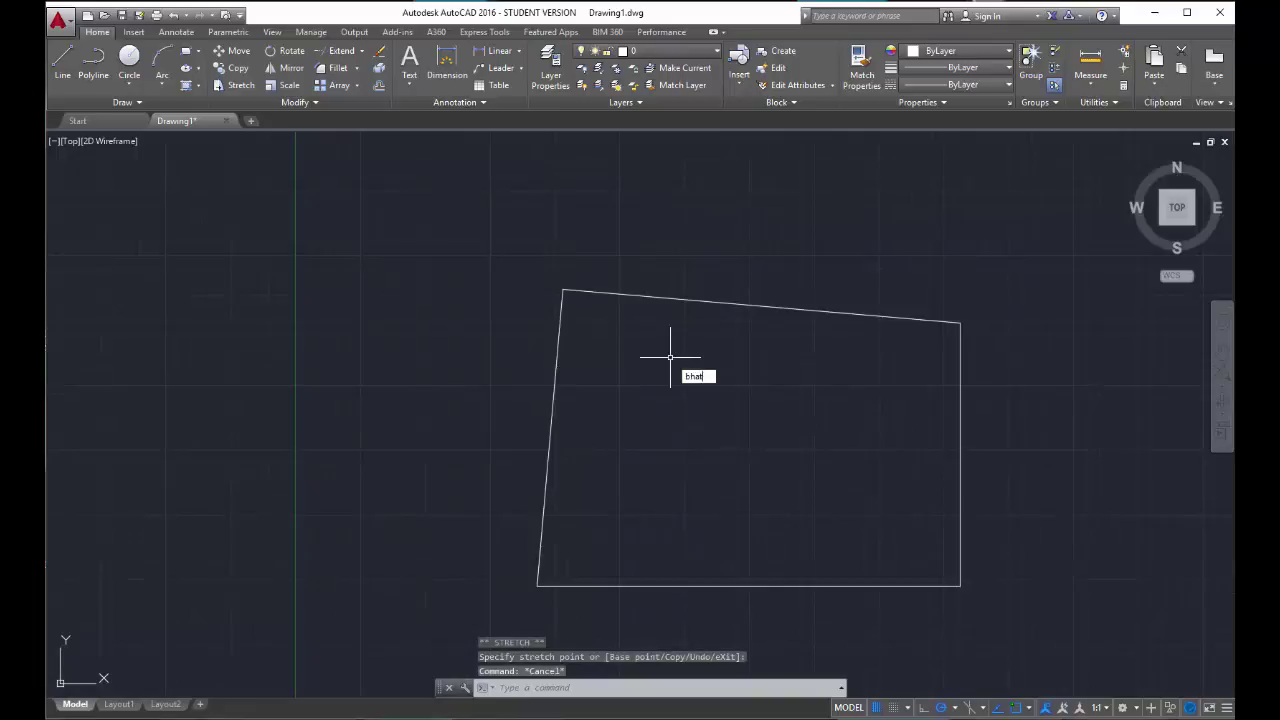
# Fill the now-closed quadrilateral with the ANSI31 hatch pattern
pyautogui.write('h')
pyautogui.press('Return')
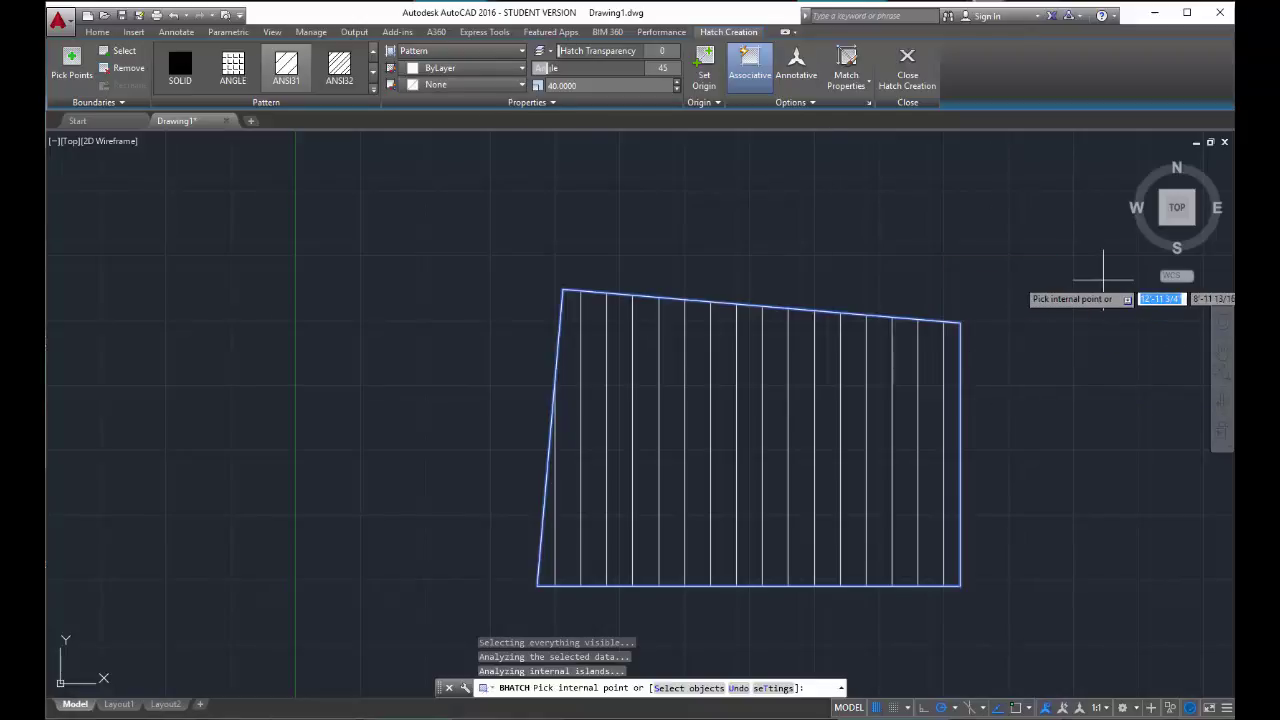
pyautogui.click(286, 67)
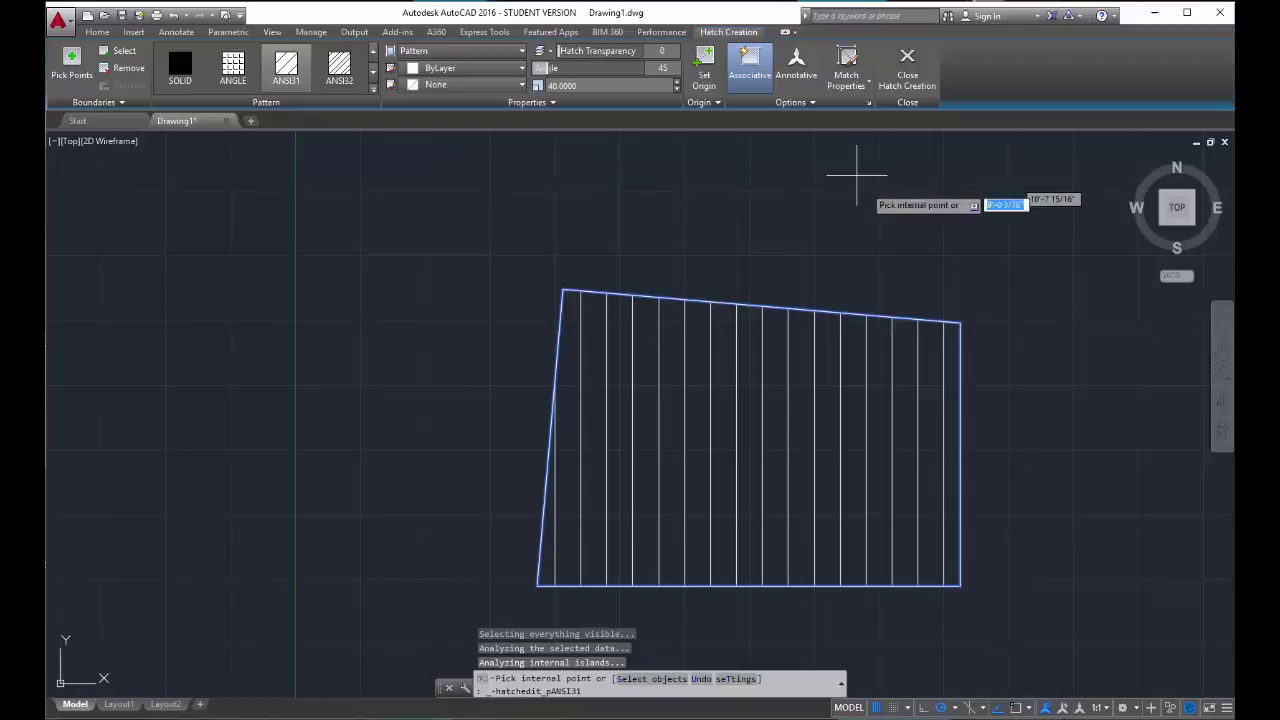
pyautogui.press('Return')
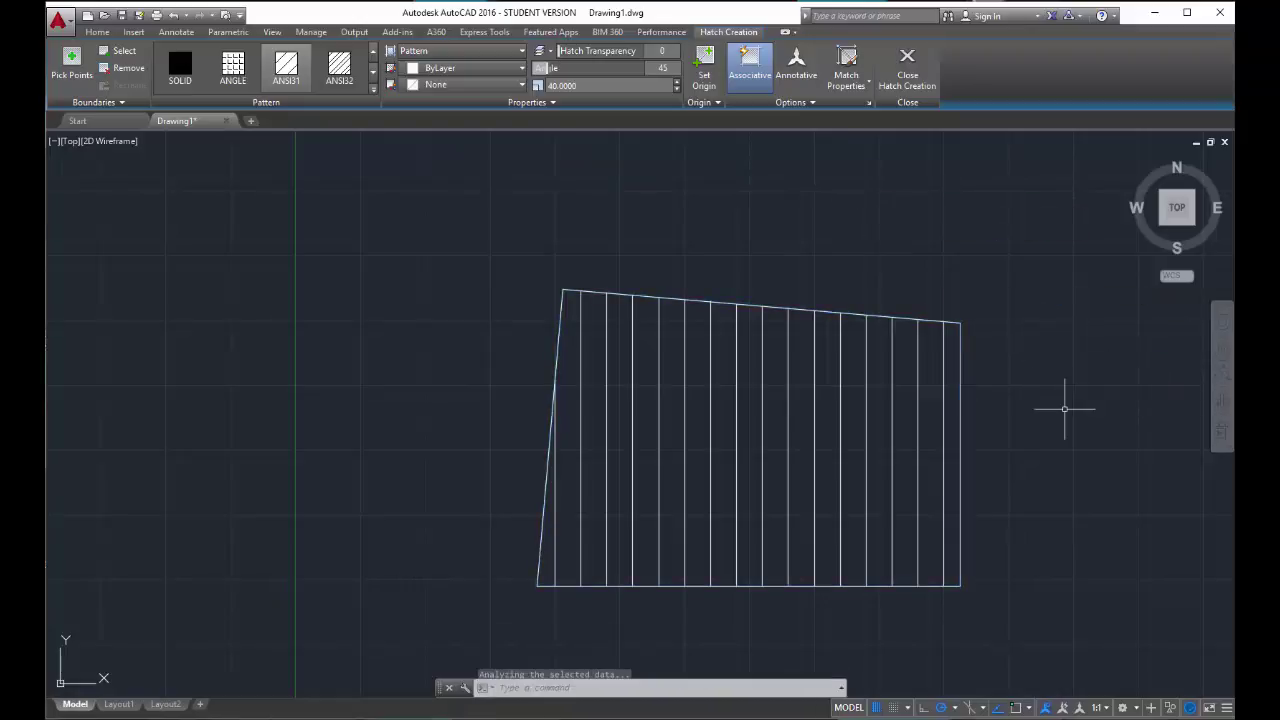
pyautogui.press('Escape')
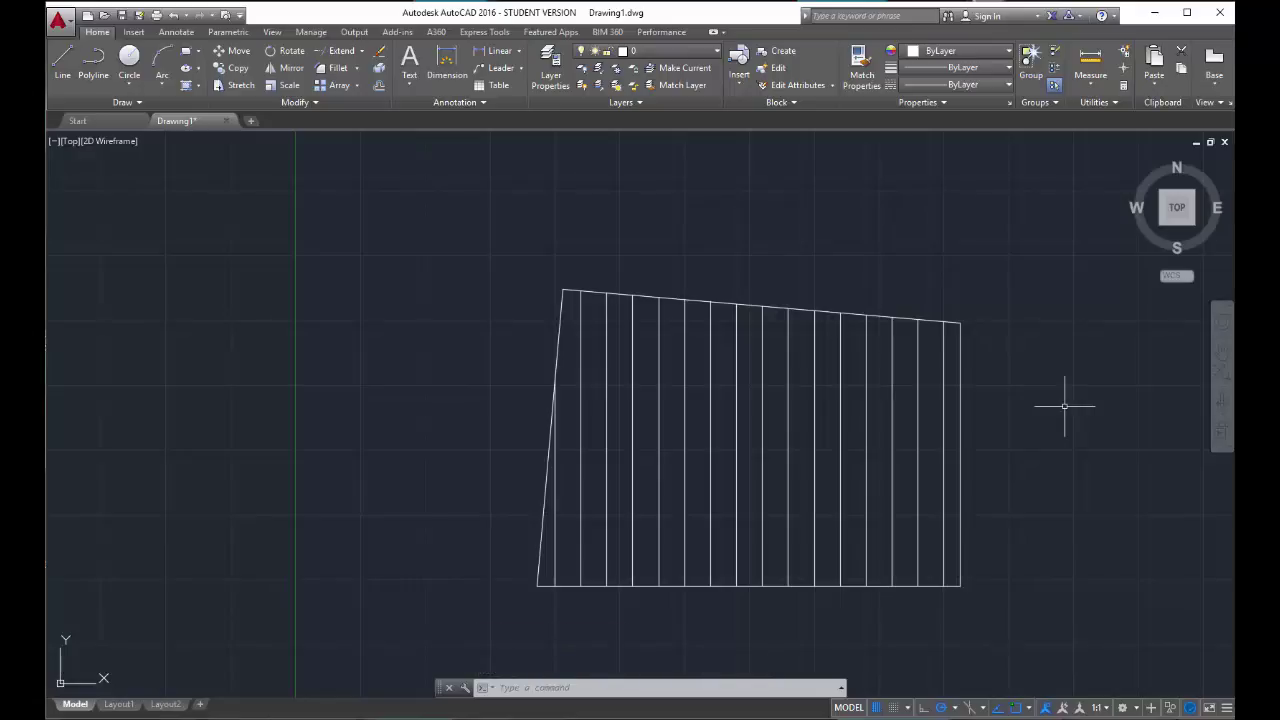
# Window-select and delete the hatched quadrilateral, clearing space to work
pyautogui.scroll(-4, 1030, 420)
pyautogui.click(1047, 501)
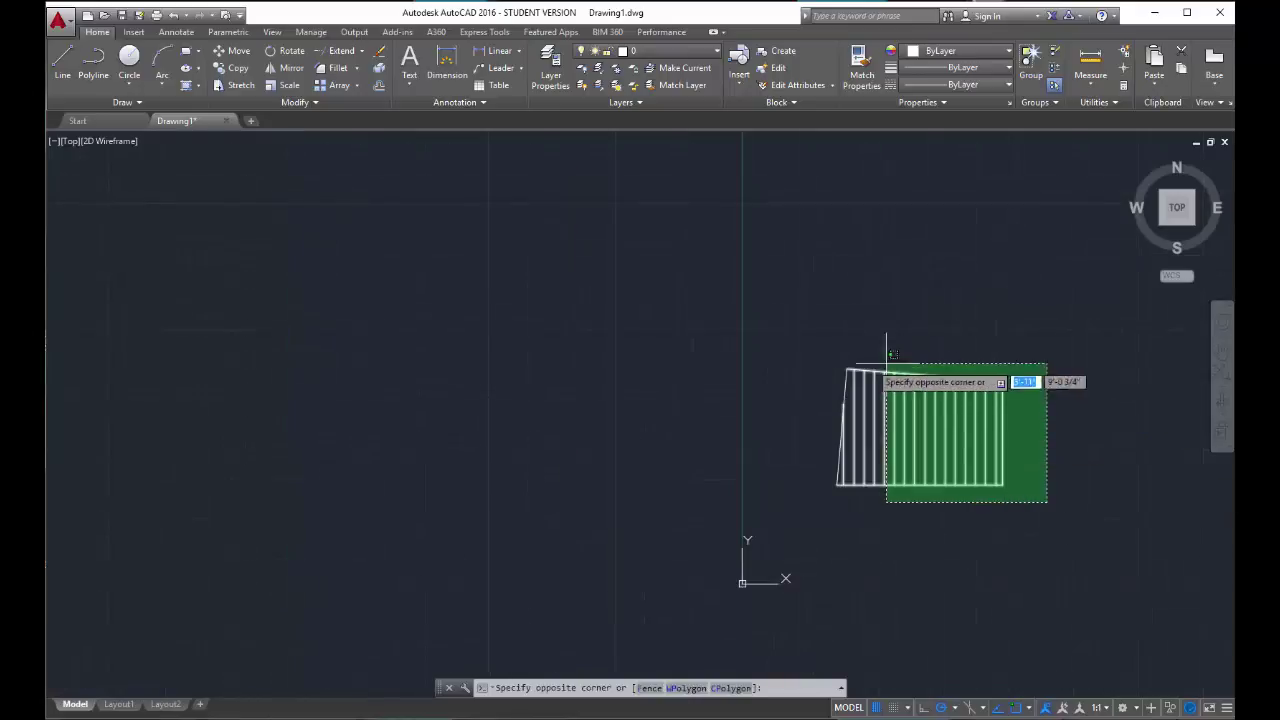
pyautogui.click(836, 350)
pyautogui.press('Delete')
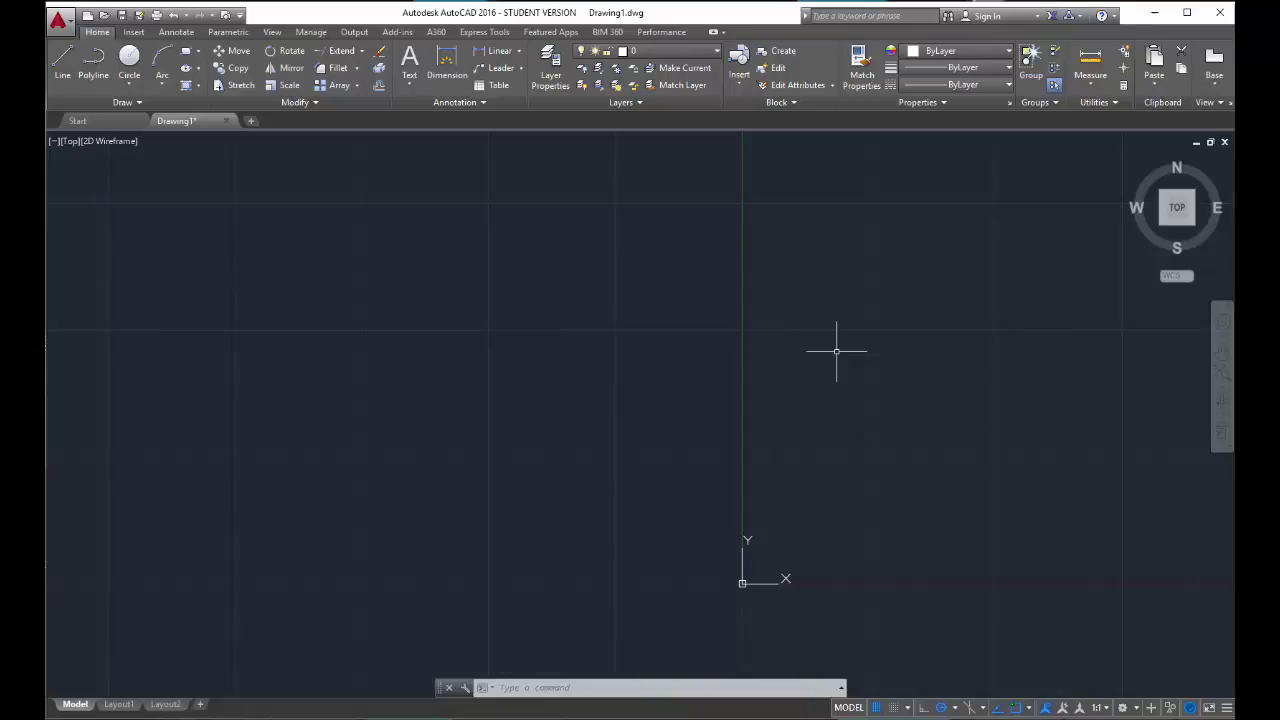
pyautogui.moveTo(836, 350)
pyautogui.mouseDown(button='middle')
pyautogui.moveTo(700, 374)
pyautogui.moveTo(514, 374)
pyautogui.moveTo(430, 357)
pyautogui.mouseUp(button='middle')
# Draw a new rectangle with the Rectangle tool
pyautogui.click(185, 50)
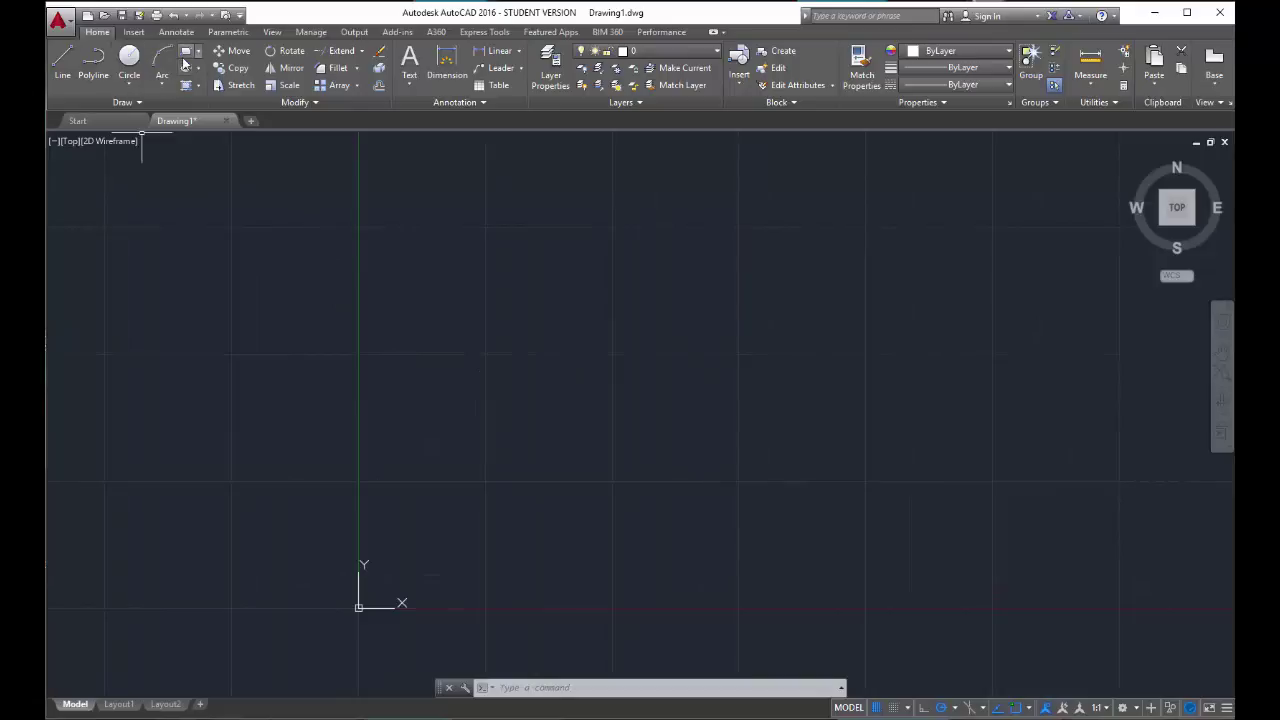
pyautogui.click(446, 387)
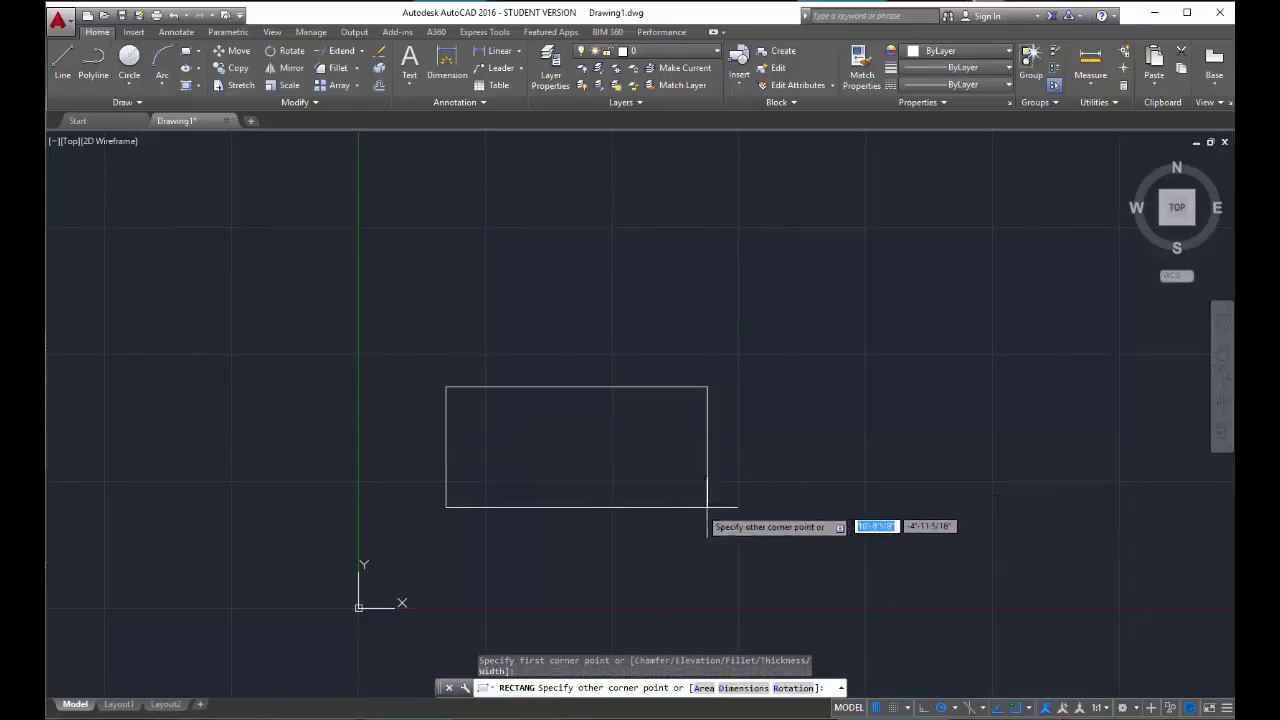
pyautogui.click(646, 517)
# Copy the rectangle twice to the right, evenly spaced from its top-left corner
pyautogui.click(663, 500)
pyautogui.click(580, 457)
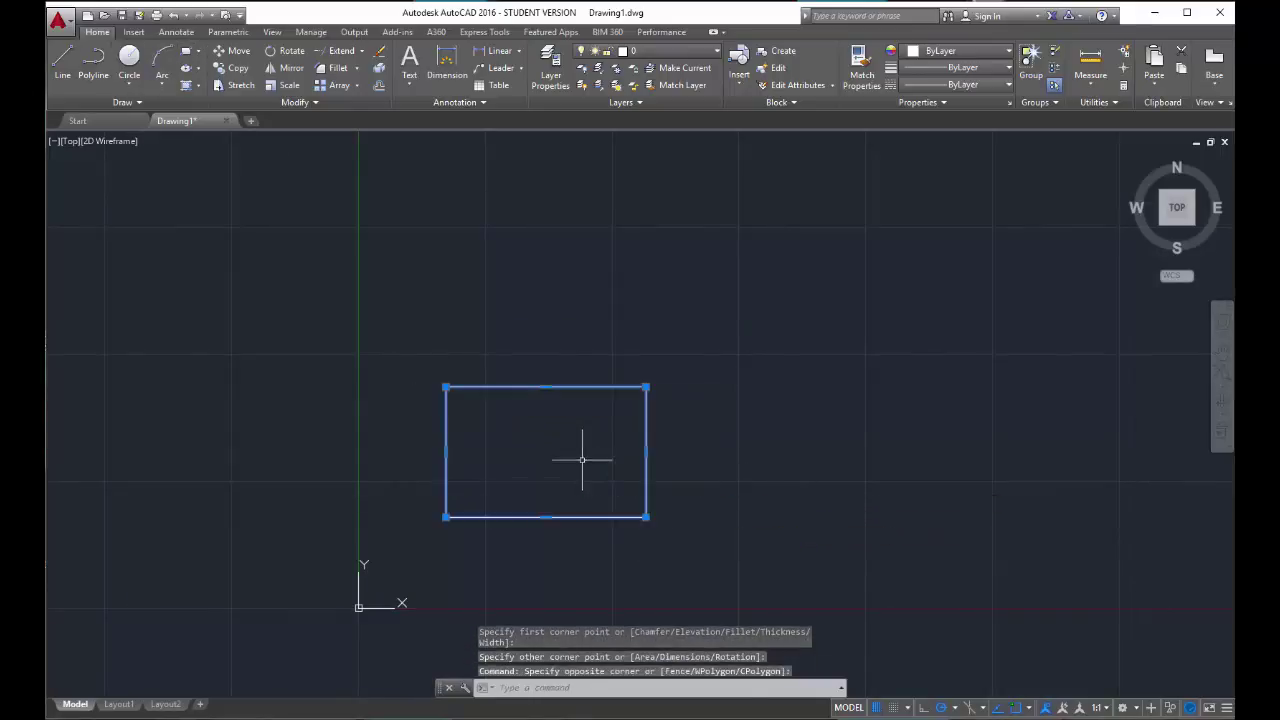
pyautogui.click(238, 67)
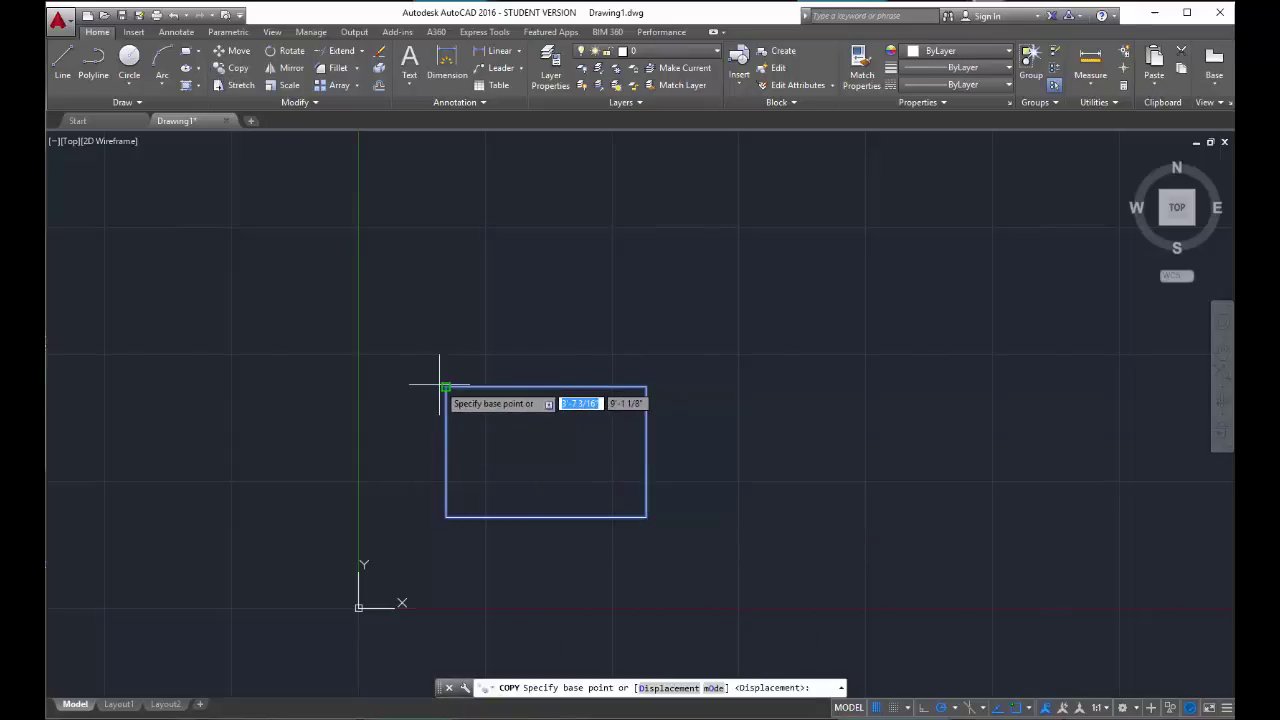
pyautogui.click(446, 387)
pyautogui.click(694, 387)
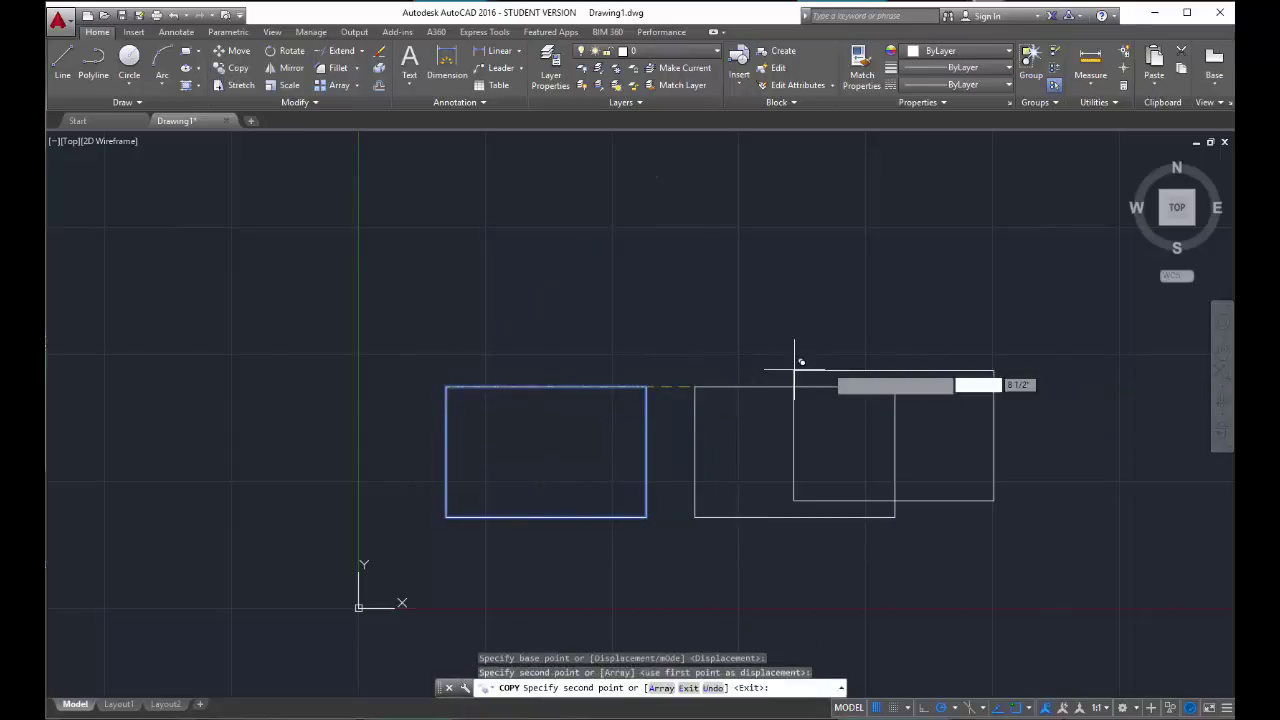
pyautogui.click(942, 387)
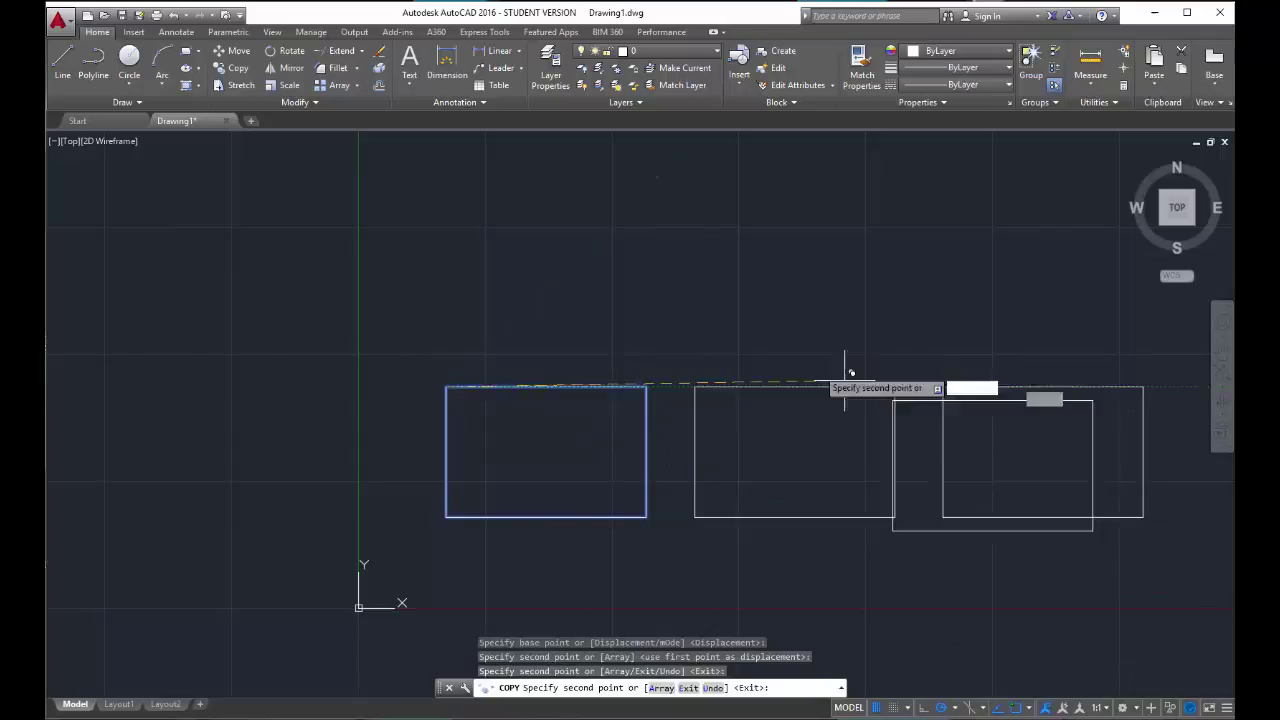
pyautogui.press('Escape')
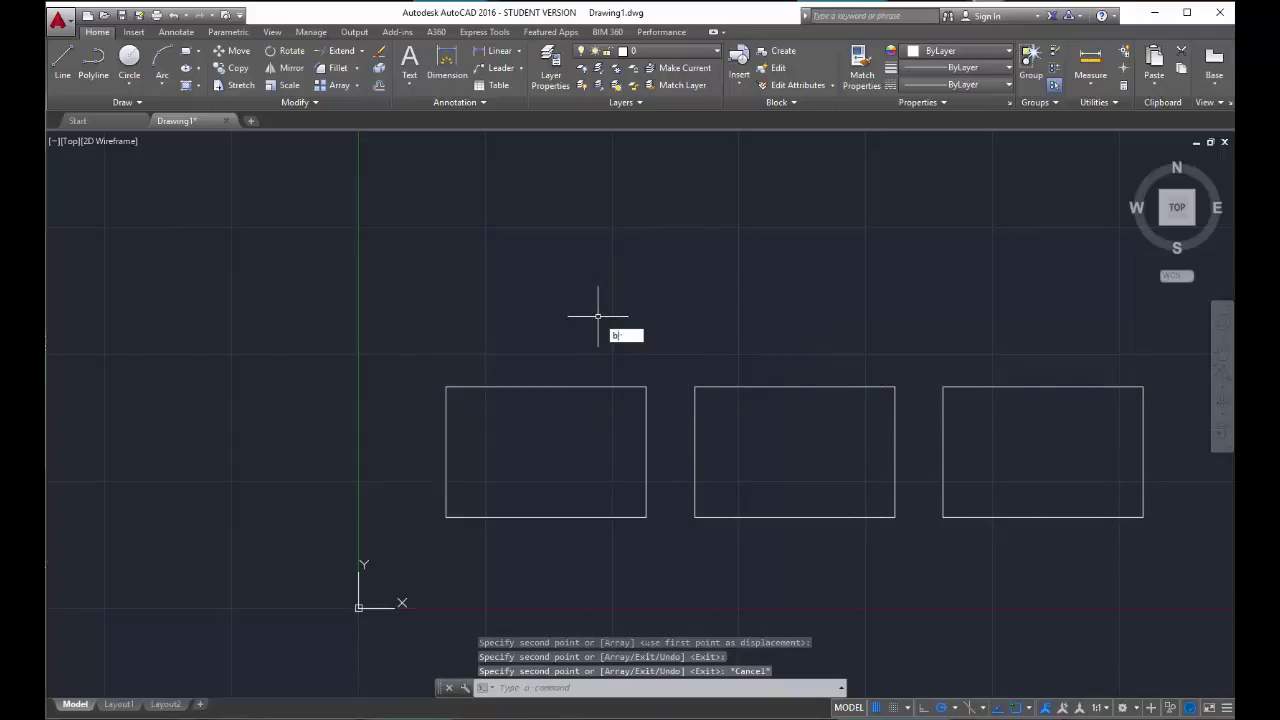
# Hatch the left, middle and right rectangles together with the hatch angle set to 0
pyautogui.write('h')
pyautogui.press('Return')
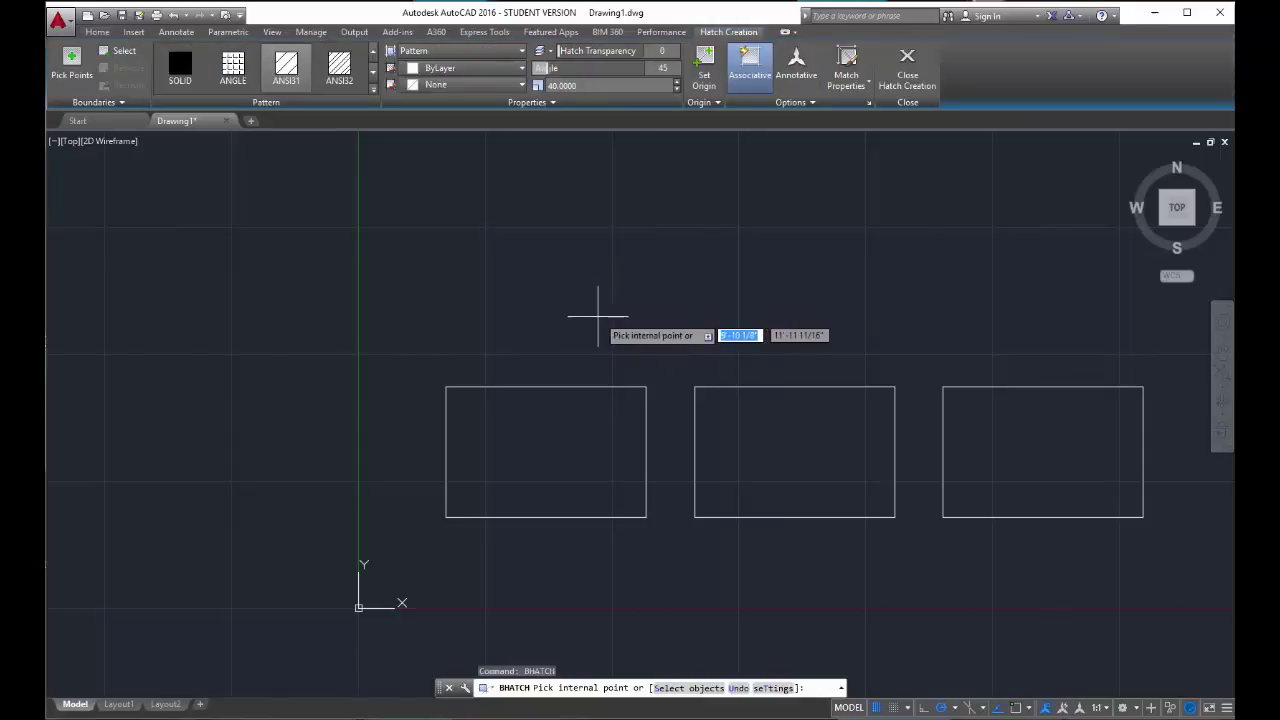
pyautogui.click(540, 422)
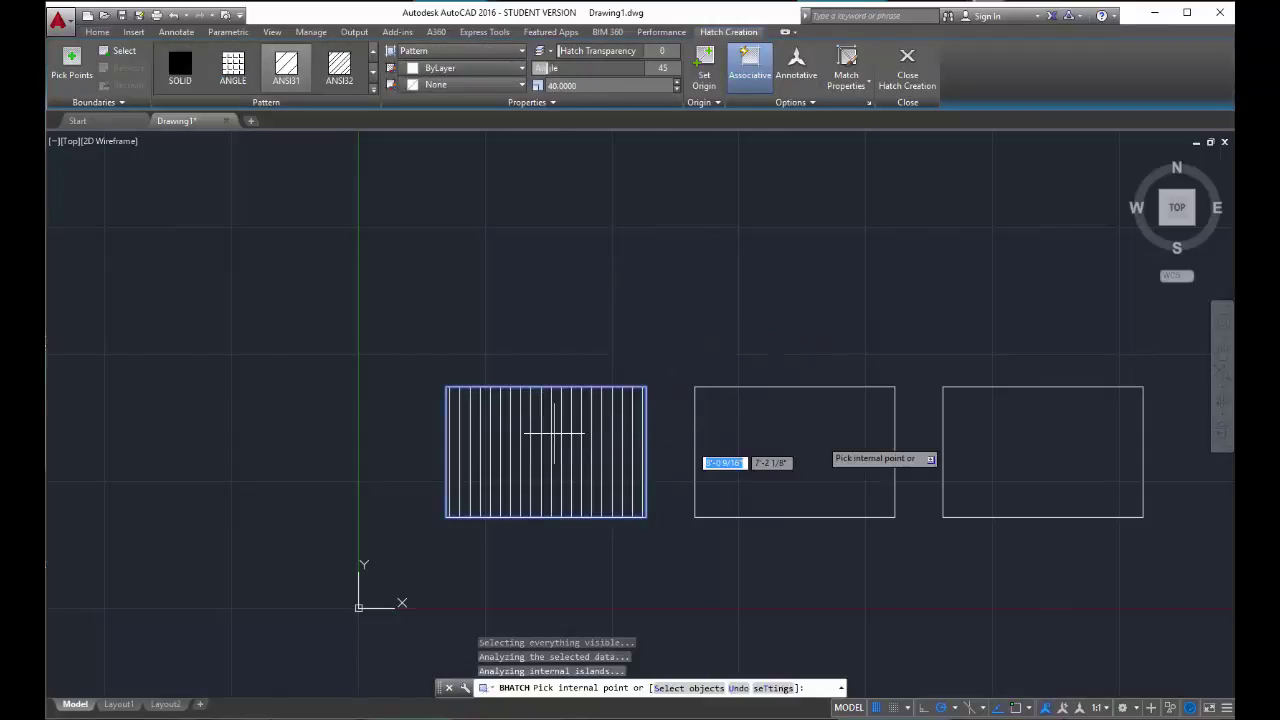
pyautogui.click(820, 437)
pyautogui.click(955, 435)
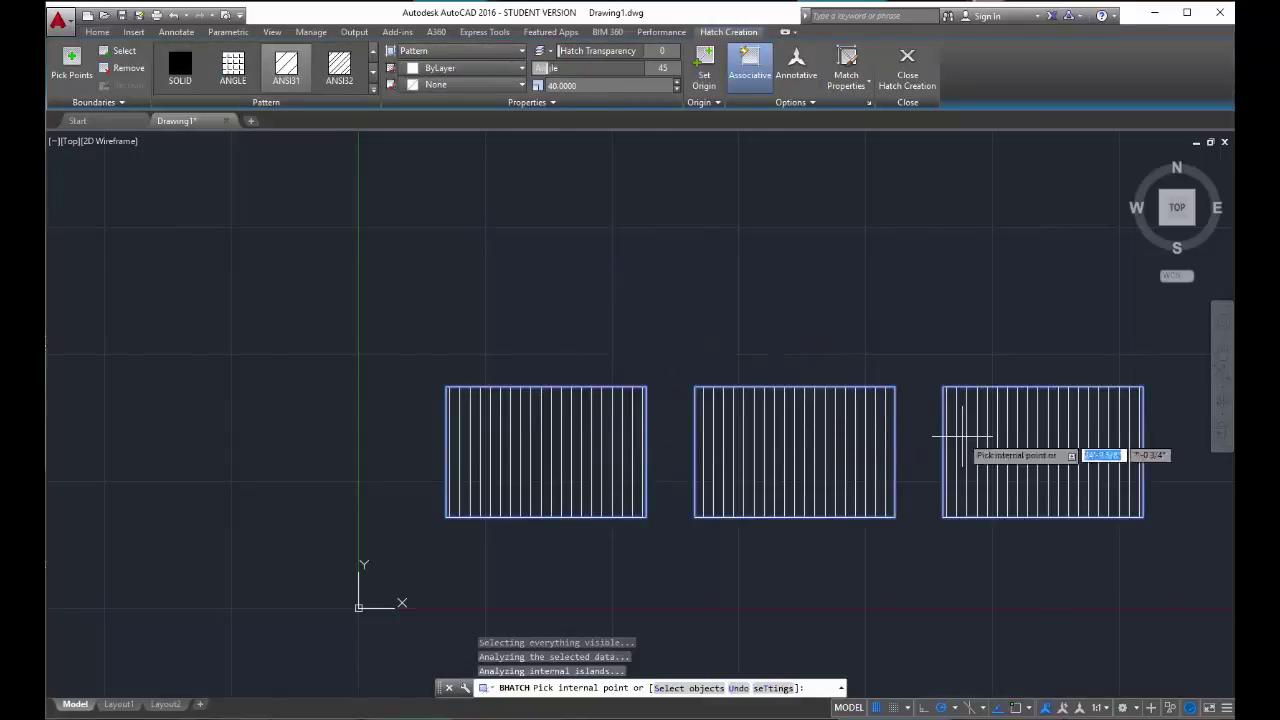
pyautogui.click(666, 68)
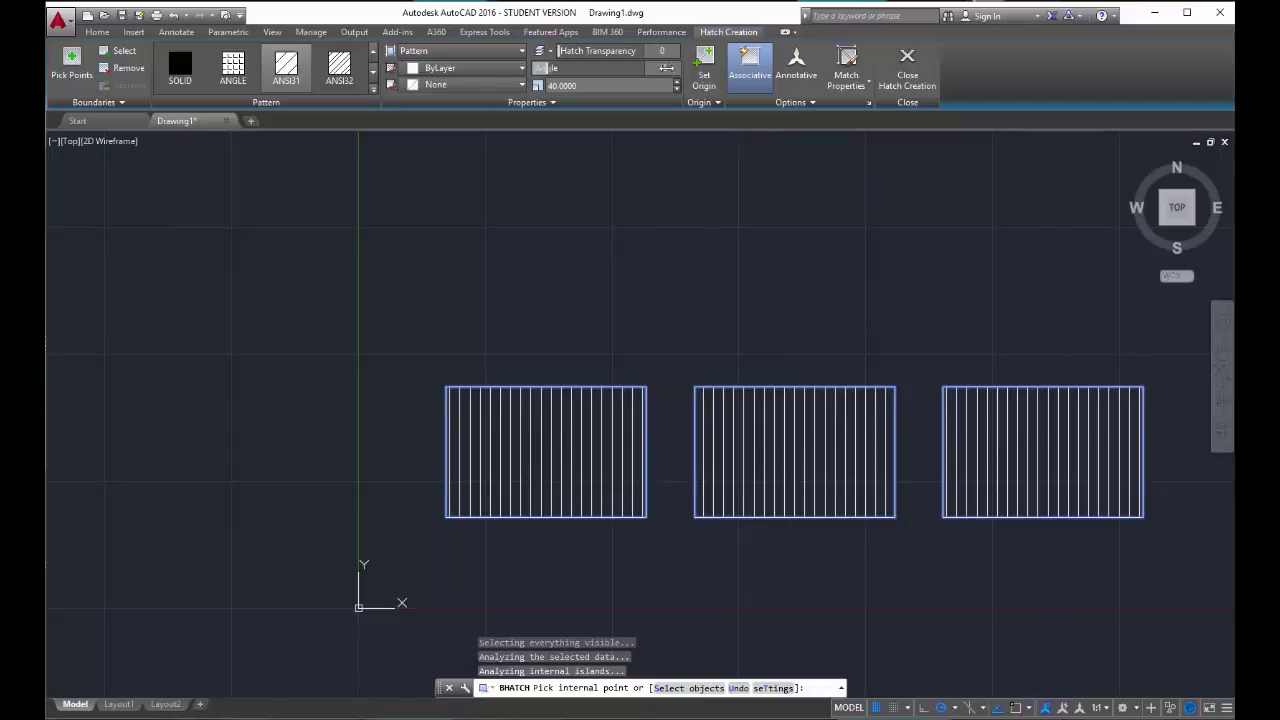
pyautogui.write('0')
pyautogui.press('Return')
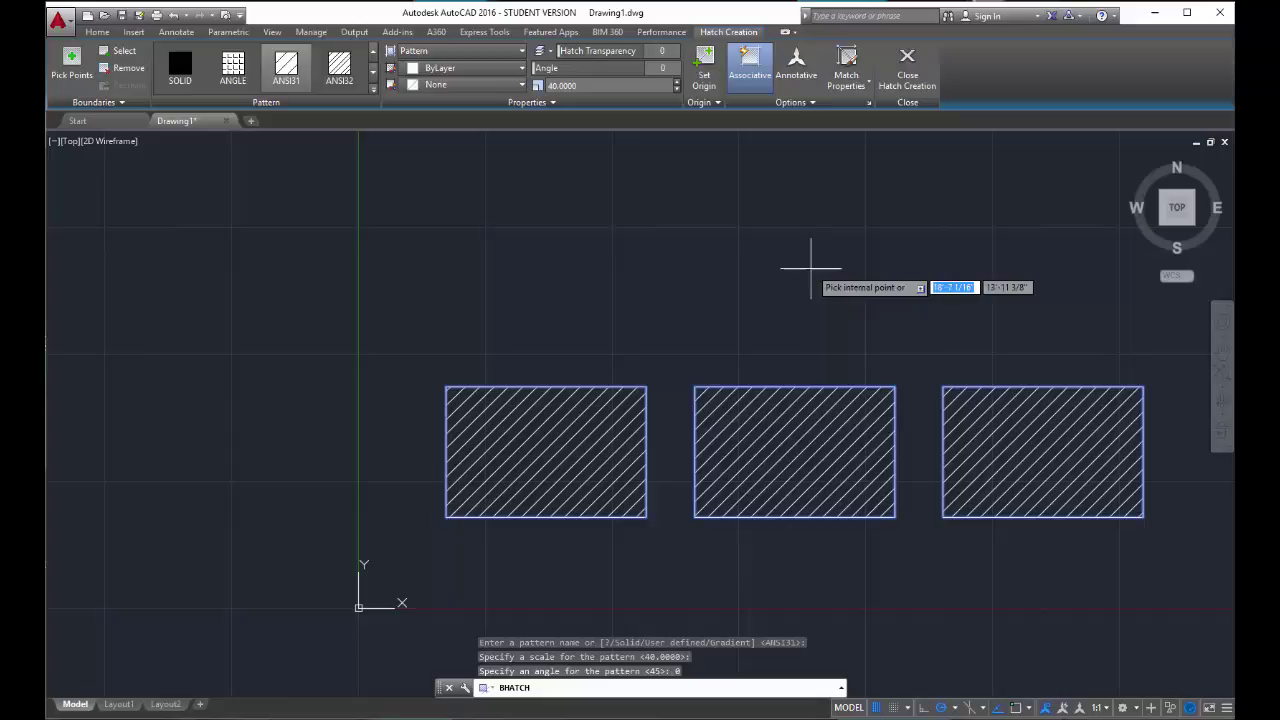
pyautogui.press('Return')
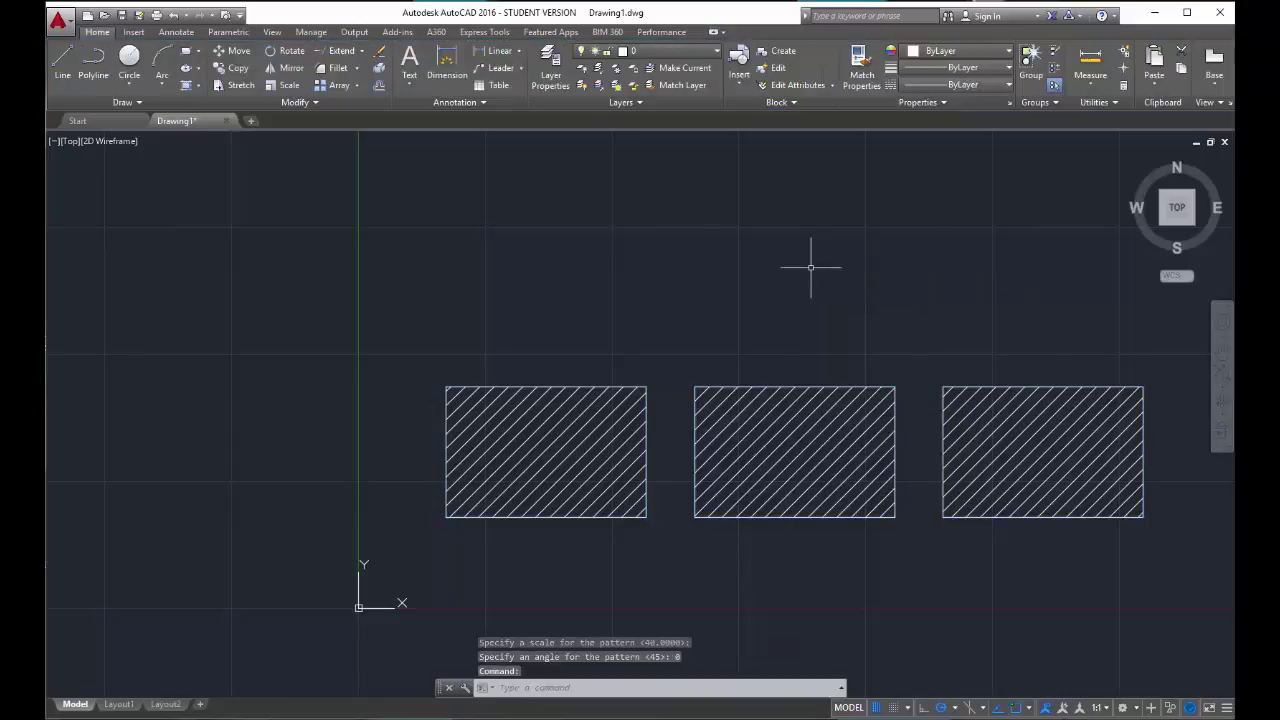
# Select the single hatch spanning all three rectangles to bring up the Hatch Editor
pyautogui.click(536, 447)
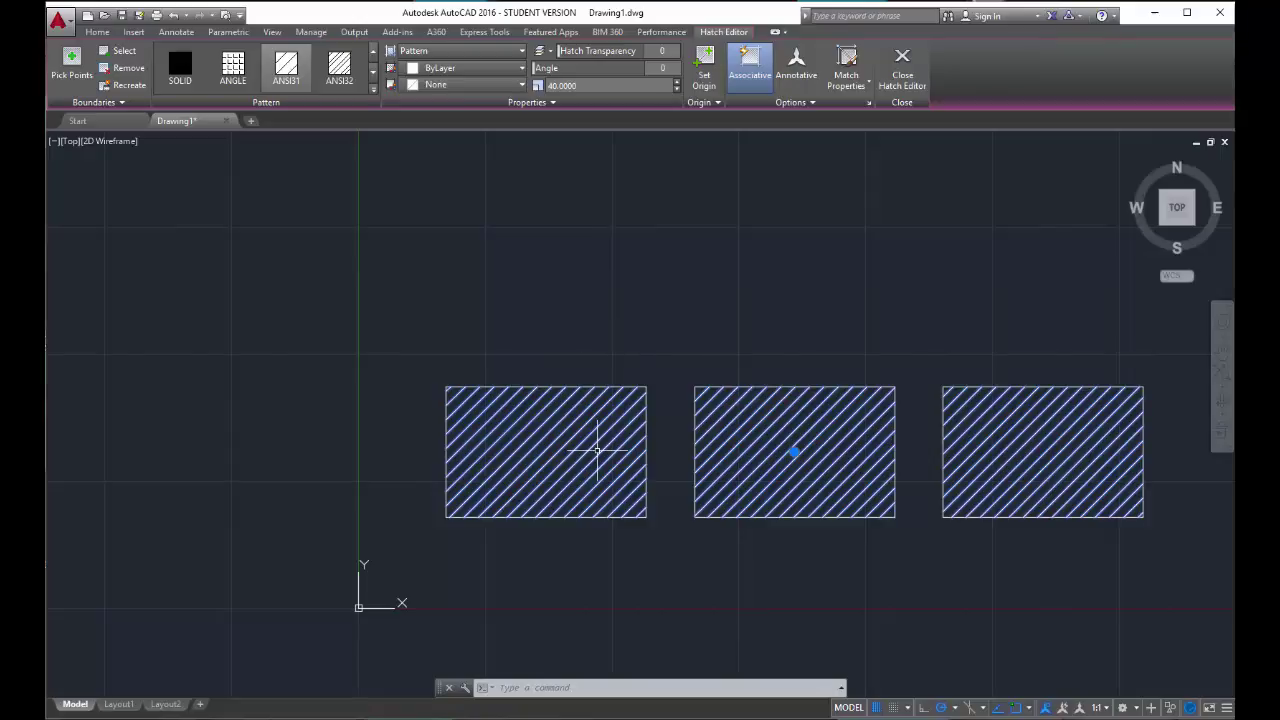
# Delete the shared hatch and use BHATCH to hatch the left and middle rectangles separately
pyautogui.press('Delete')
pyautogui.write('bhatch')
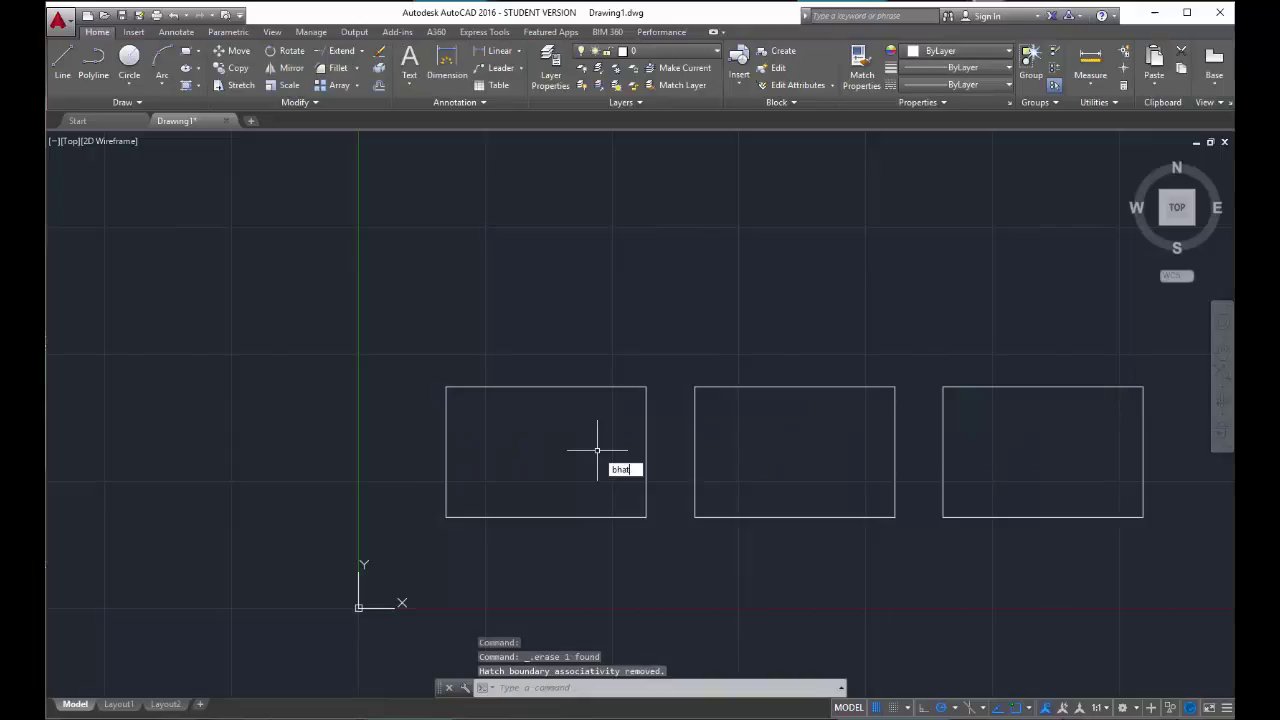
pyautogui.press('Return')
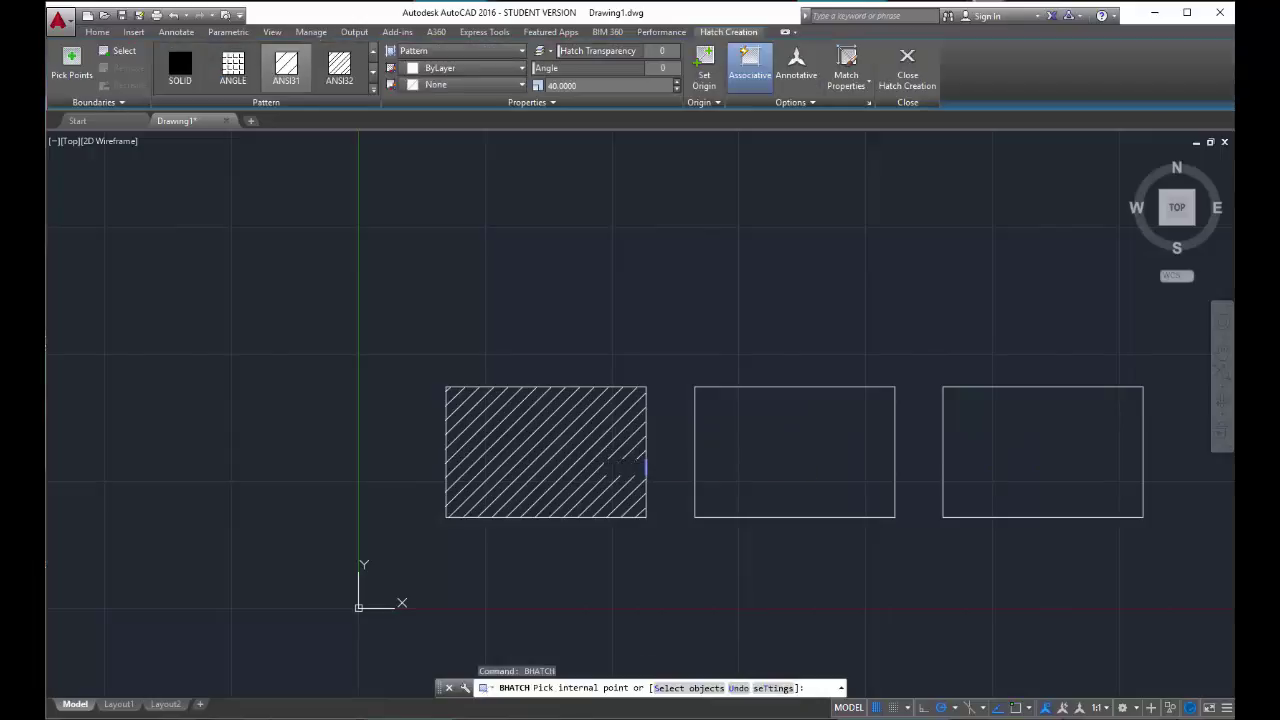
pyautogui.click(596, 450)
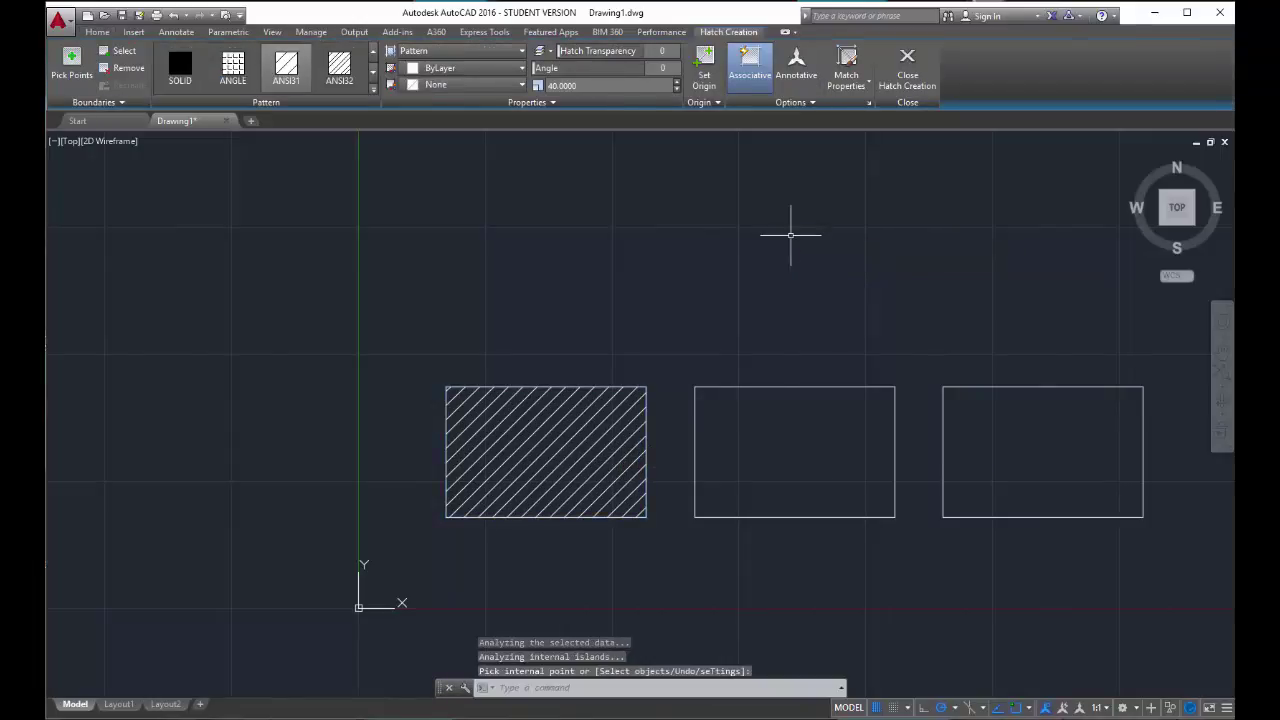
pyautogui.press('Return')
pyautogui.press('Return')
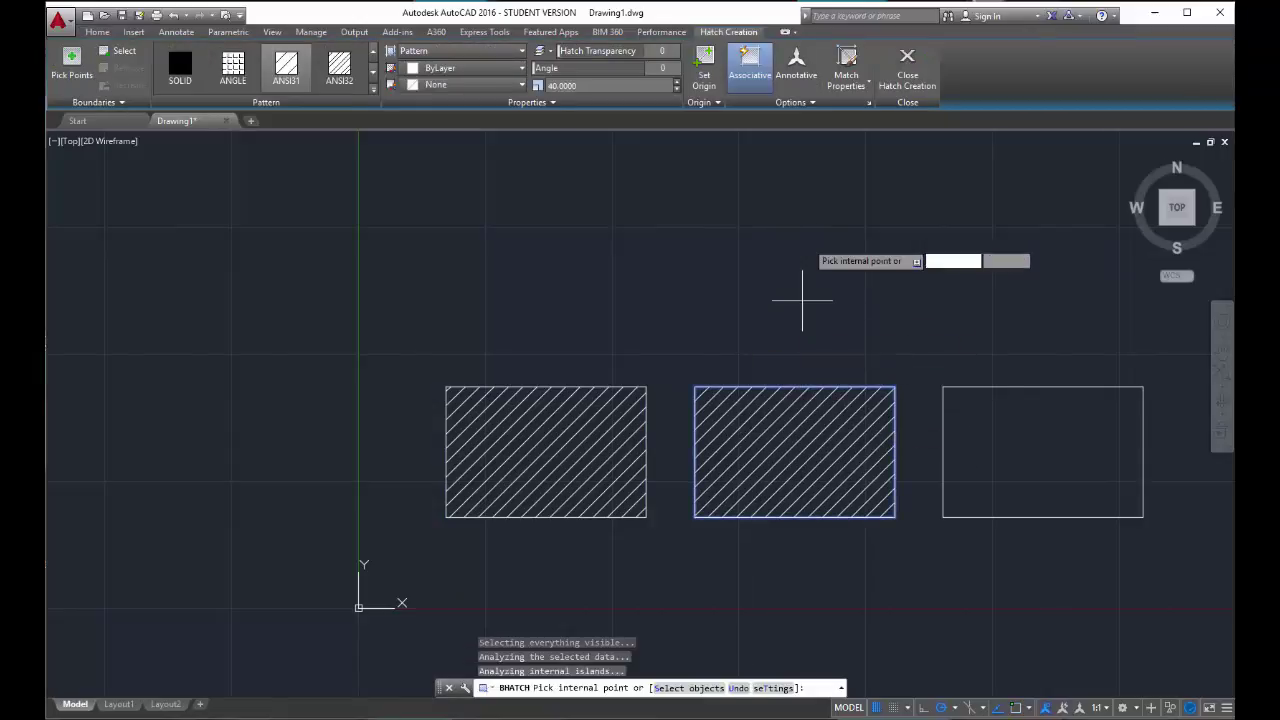
pyautogui.press('Return')
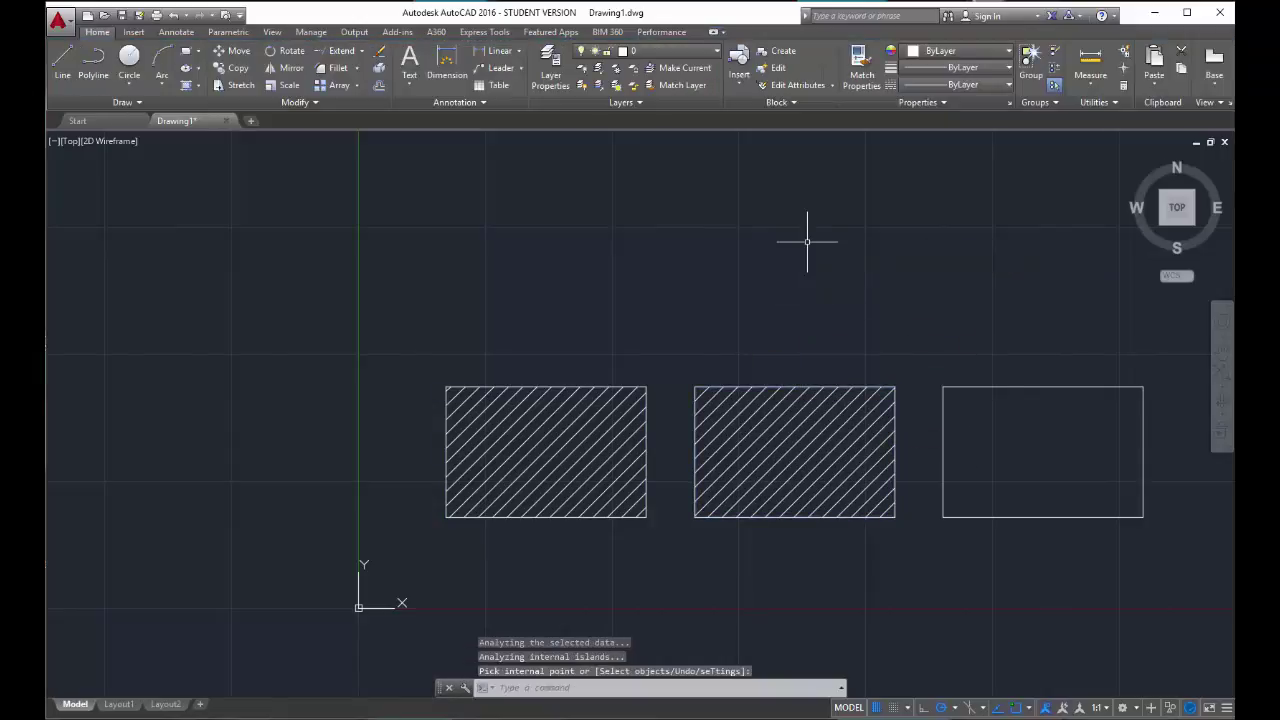
# Hatch the right rectangle as its own hatch object
pyautogui.write('hatch')
pyautogui.press('Return')
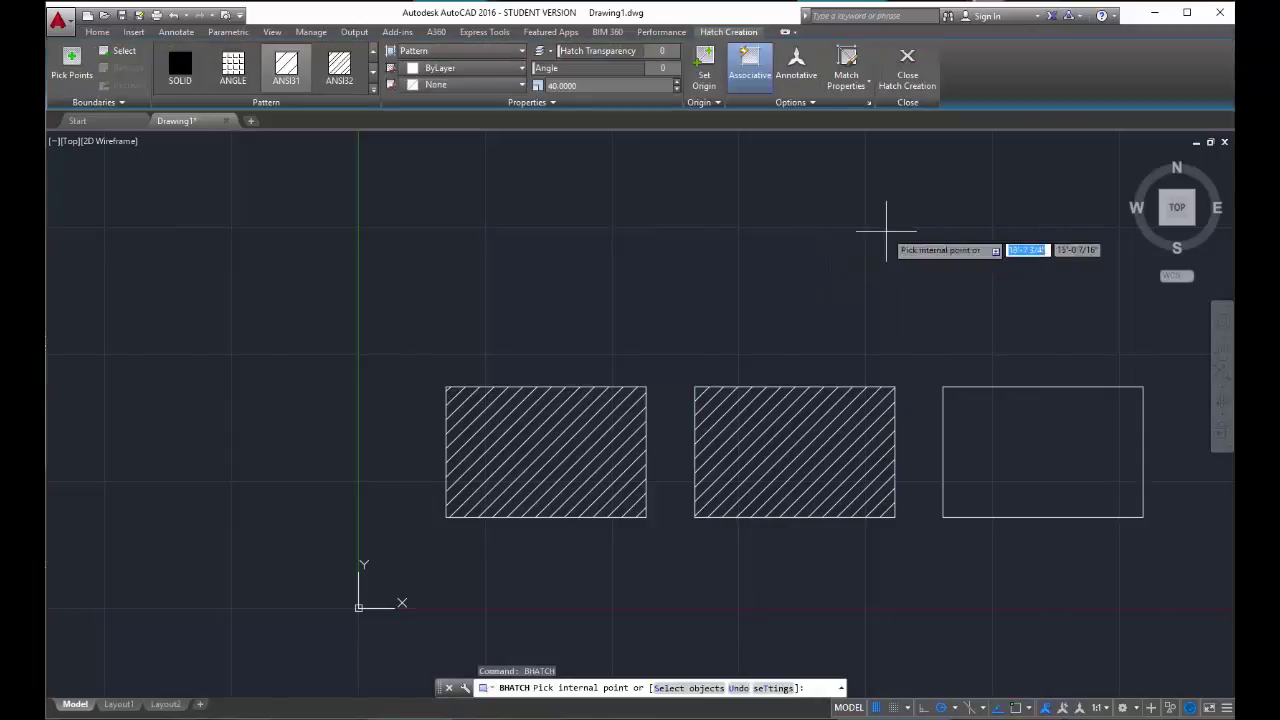
pyautogui.click(1024, 428)
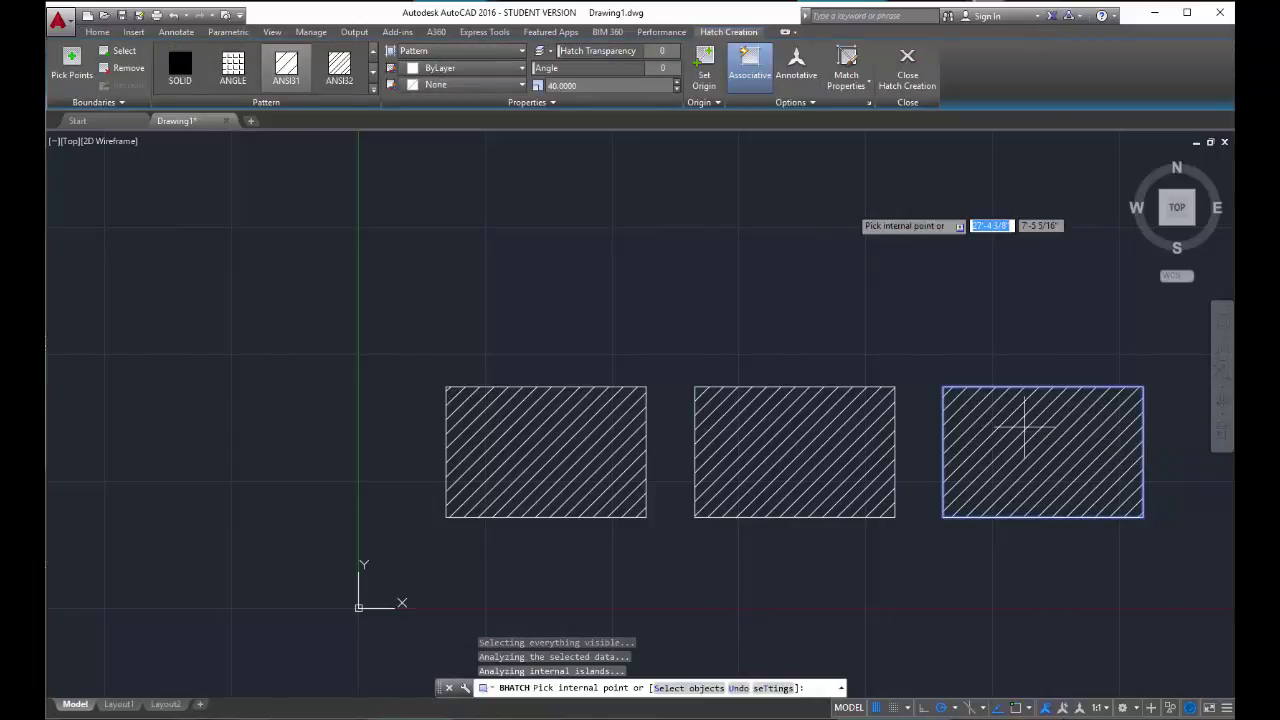
pyautogui.press('Return')
# Select the middle and left hatches to check they are separate, then clear the selection
pyautogui.click(774, 452)
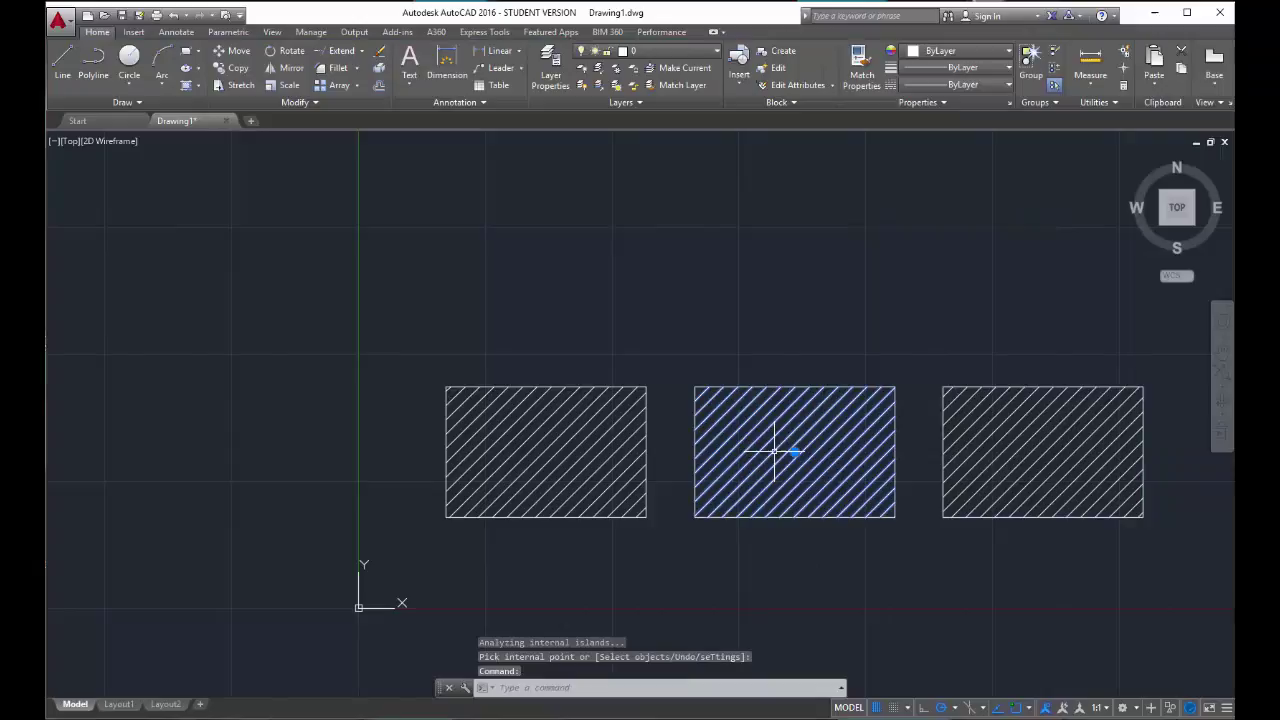
pyautogui.click(540, 430)
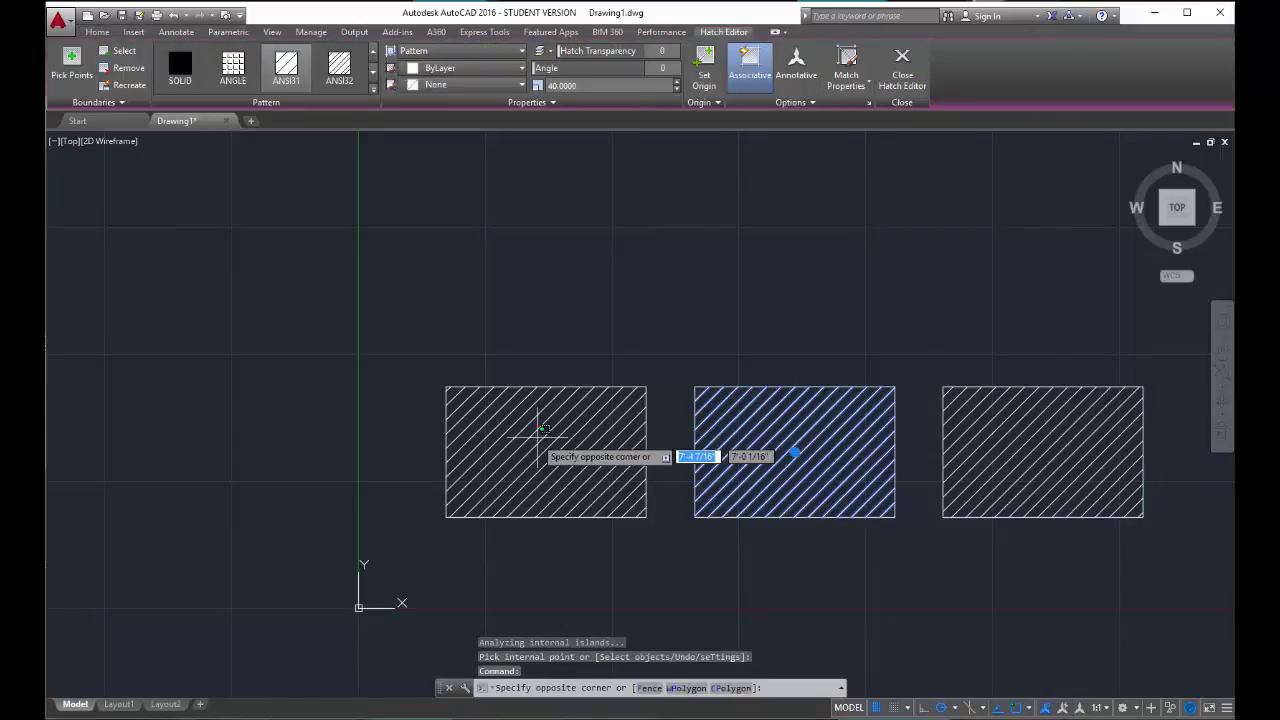
pyautogui.click(663, 443)
pyautogui.press('Escape')
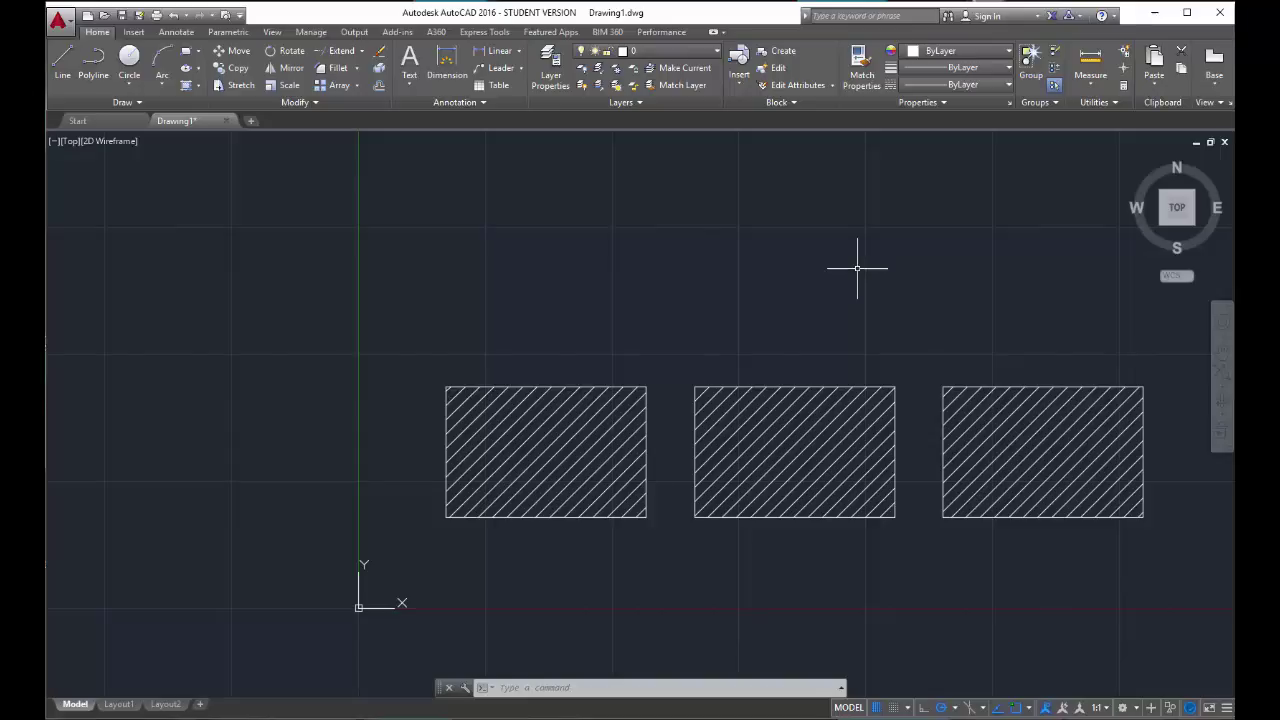
# Erase the left rectangle's hatch, draw a small square inside it, and start BHATCH
pyautogui.click(580, 415)
pyautogui.press('Delete')
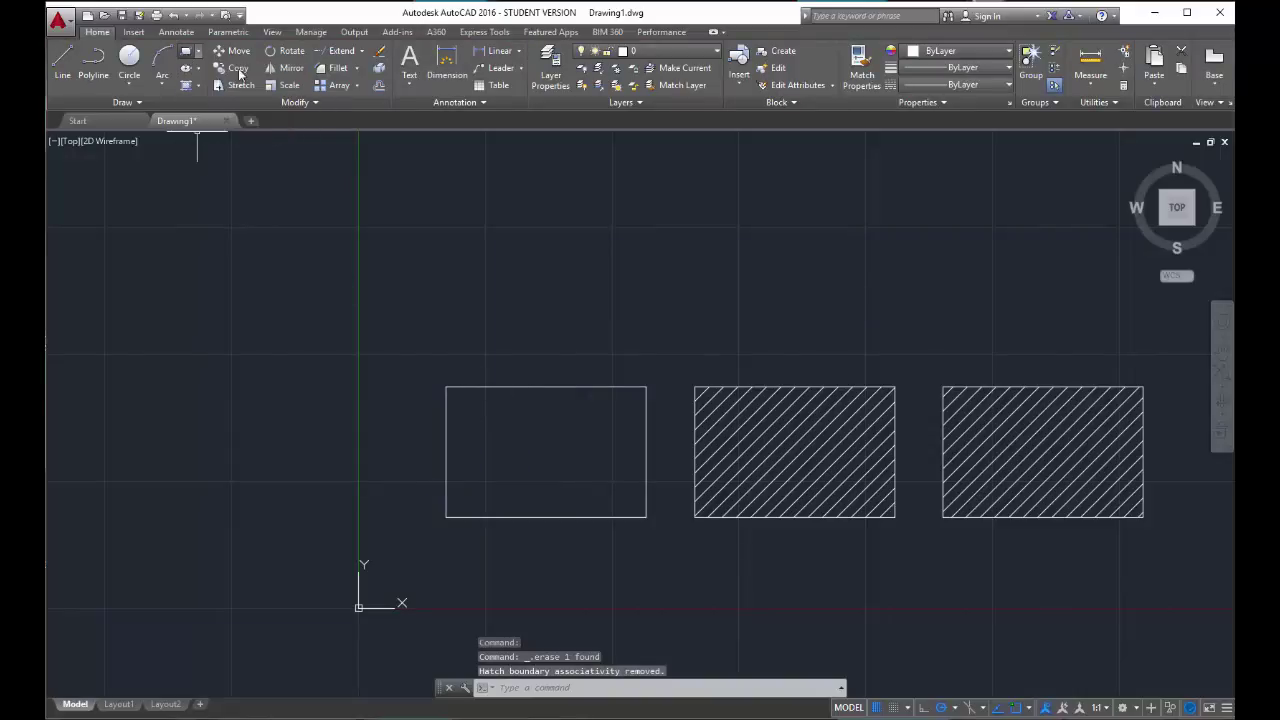
pyautogui.click(186, 60)
pyautogui.click(560, 414)
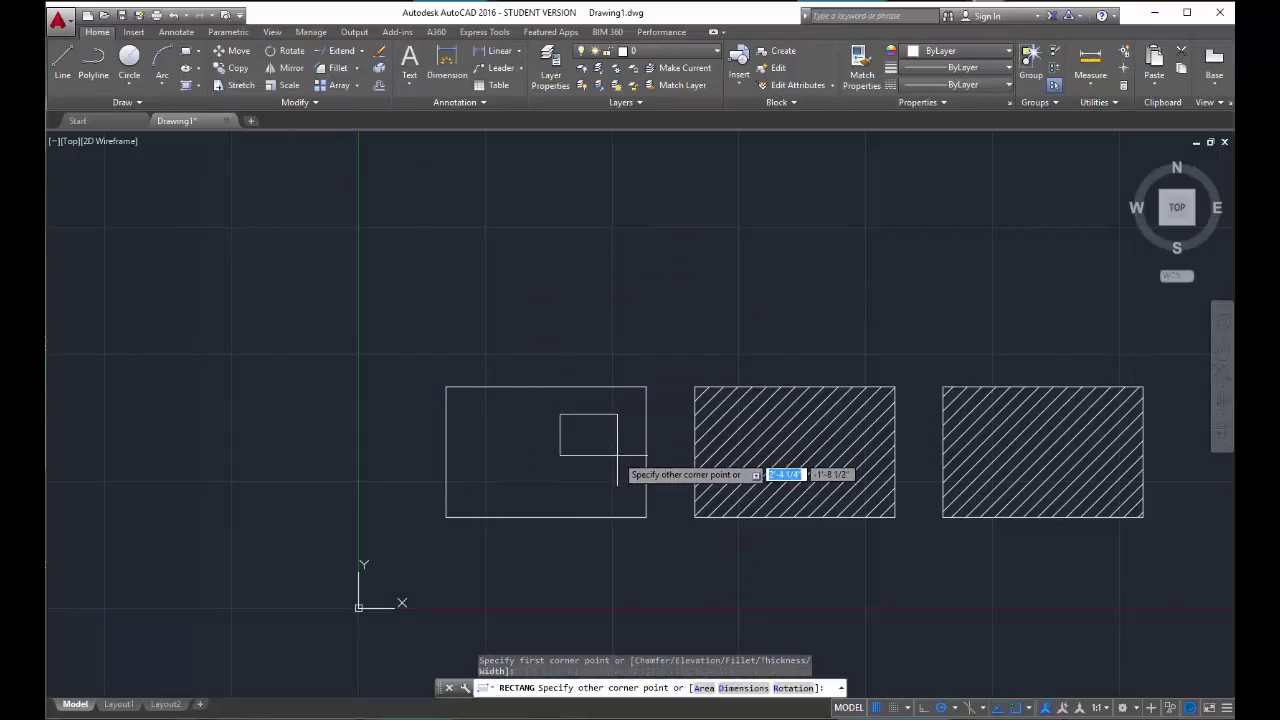
pyautogui.click(606, 460)
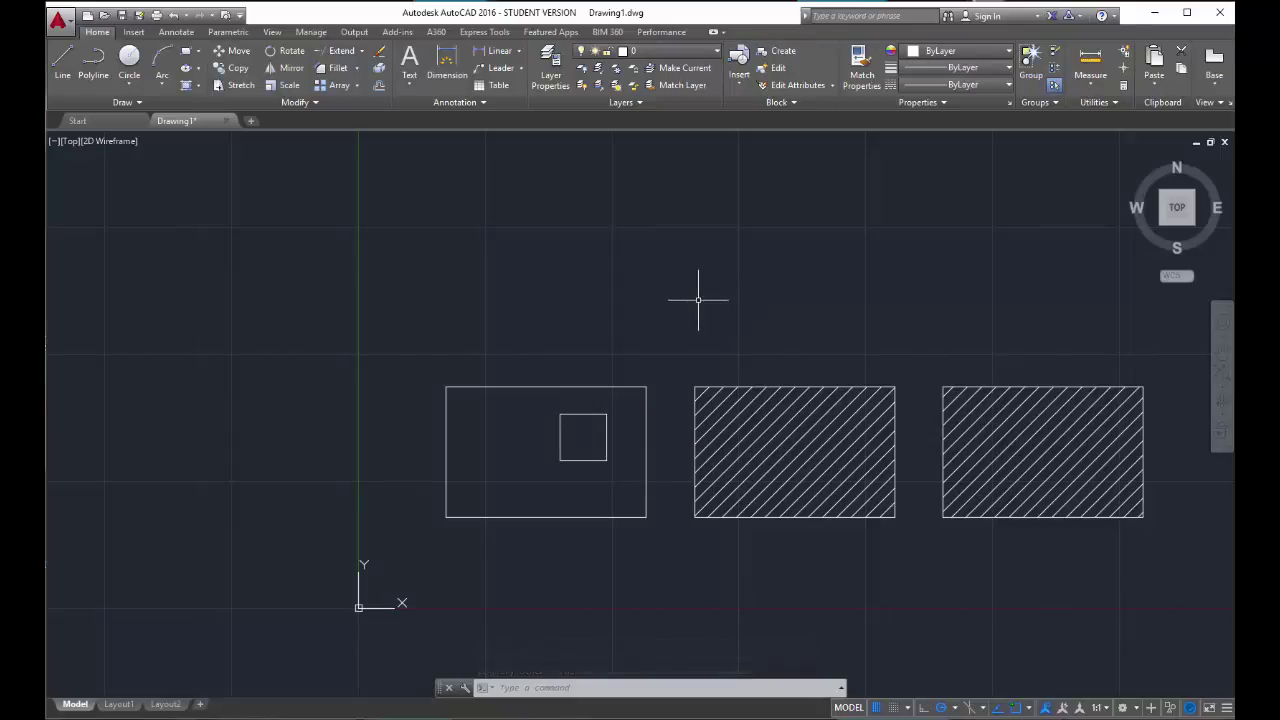
pyautogui.write('bhatch')
pyautogui.press('Return')
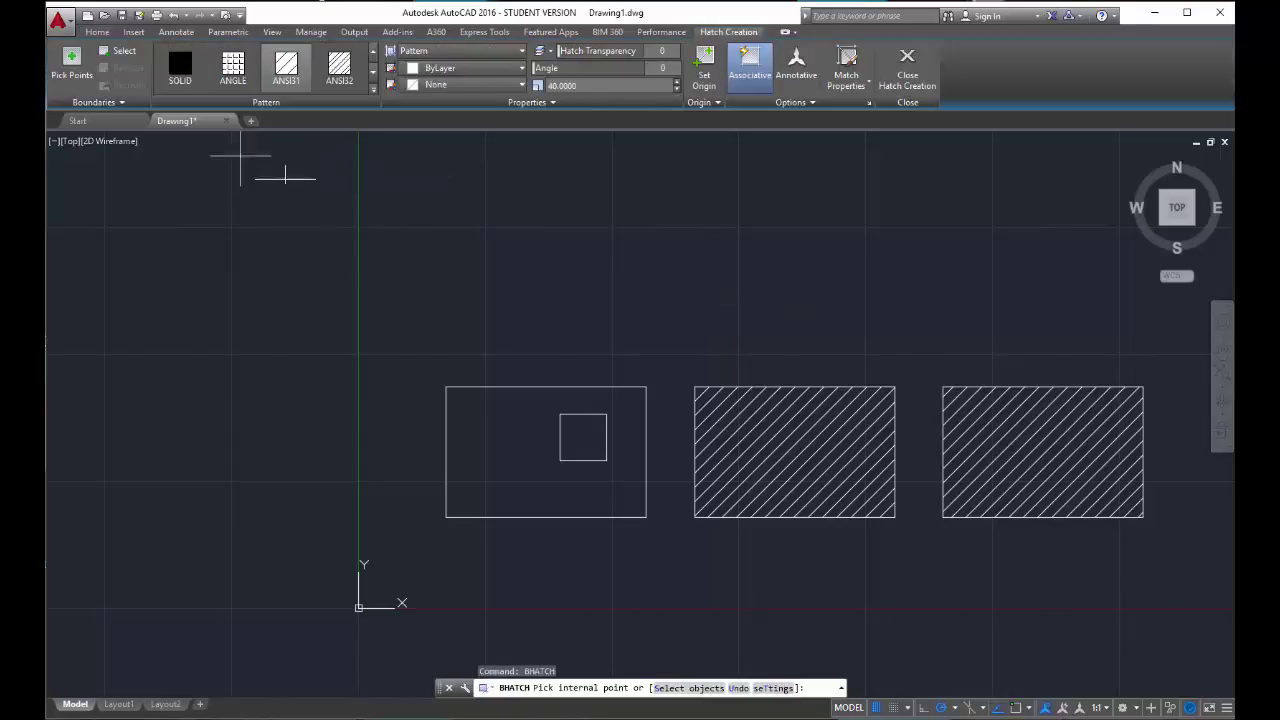
# Hatch the left rectangle around the square, leaving the square as an unfilled island
pyautogui.click(535, 480)
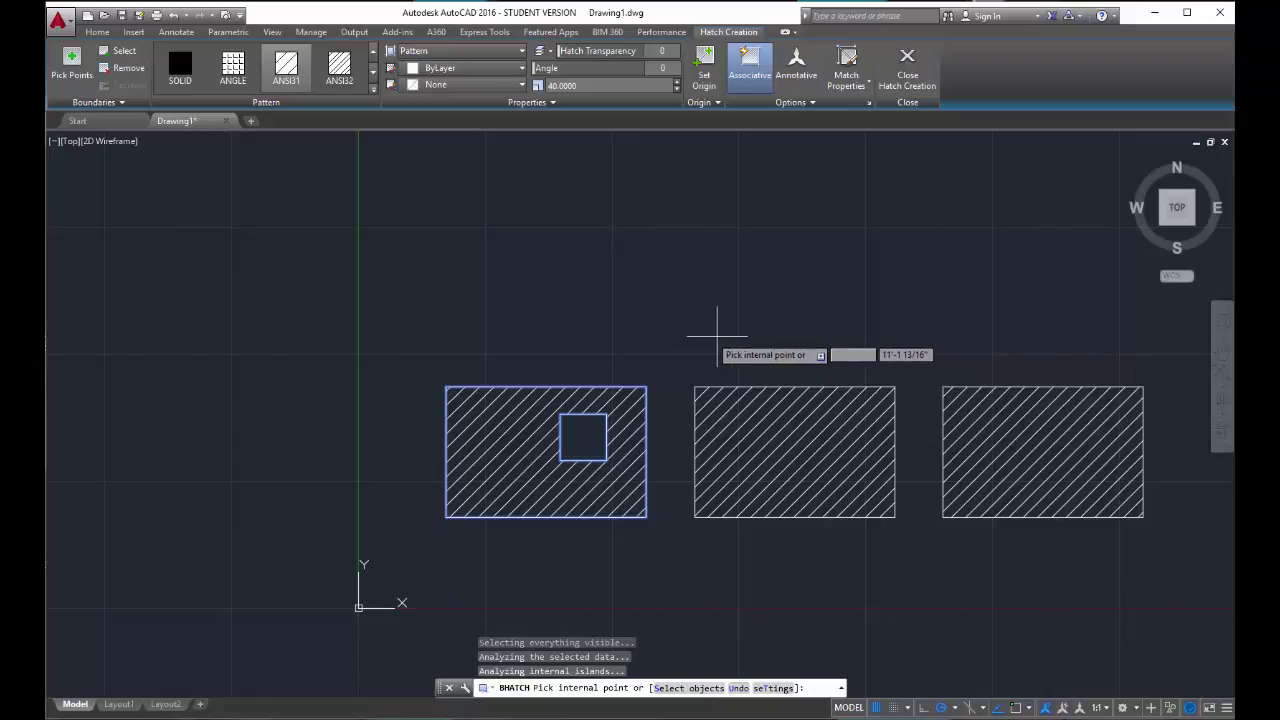
pyautogui.press('Escape')
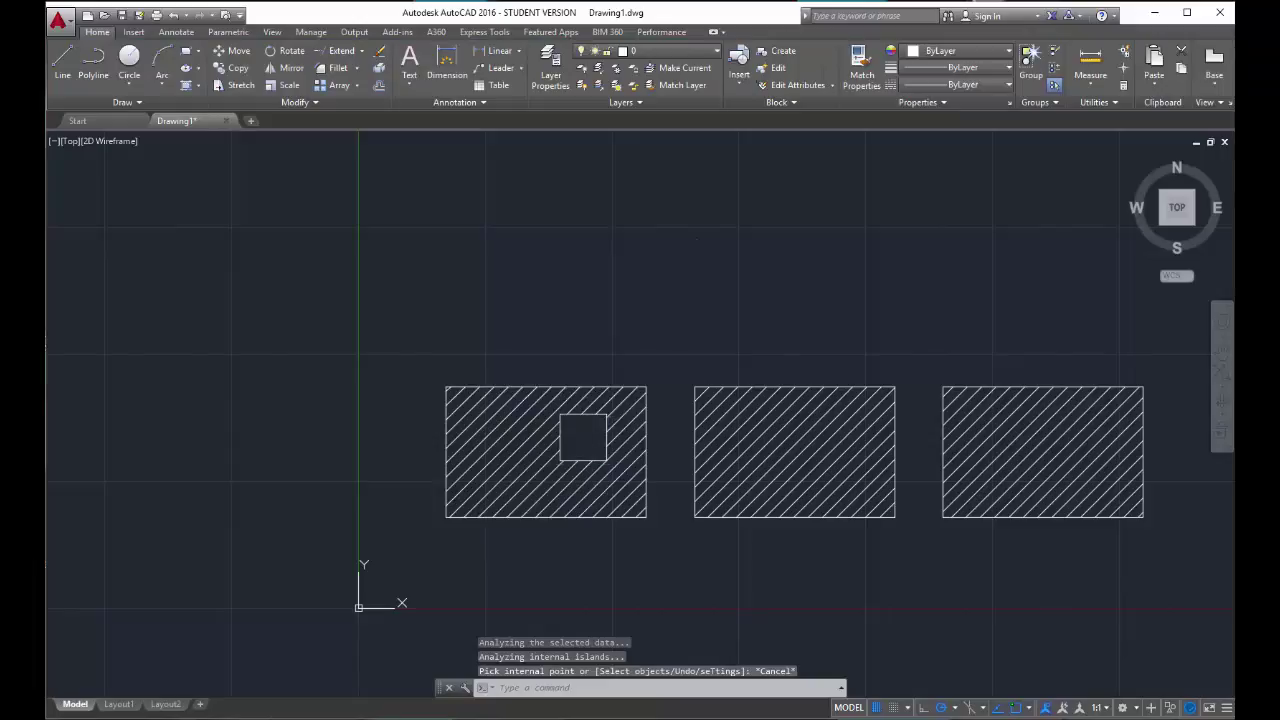
# Copy the left square into the middle rectangle, right of its centre
pyautogui.click(593, 414)
pyautogui.click(238, 68)
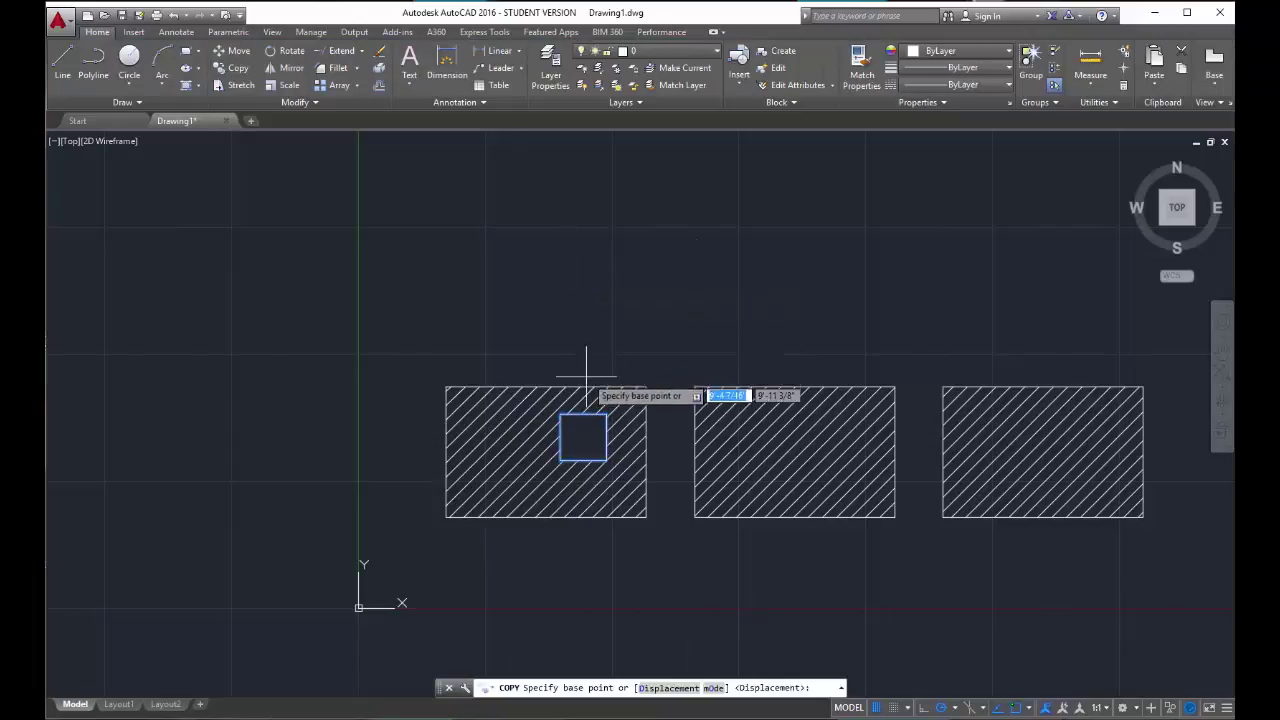
pyautogui.click(665, 369)
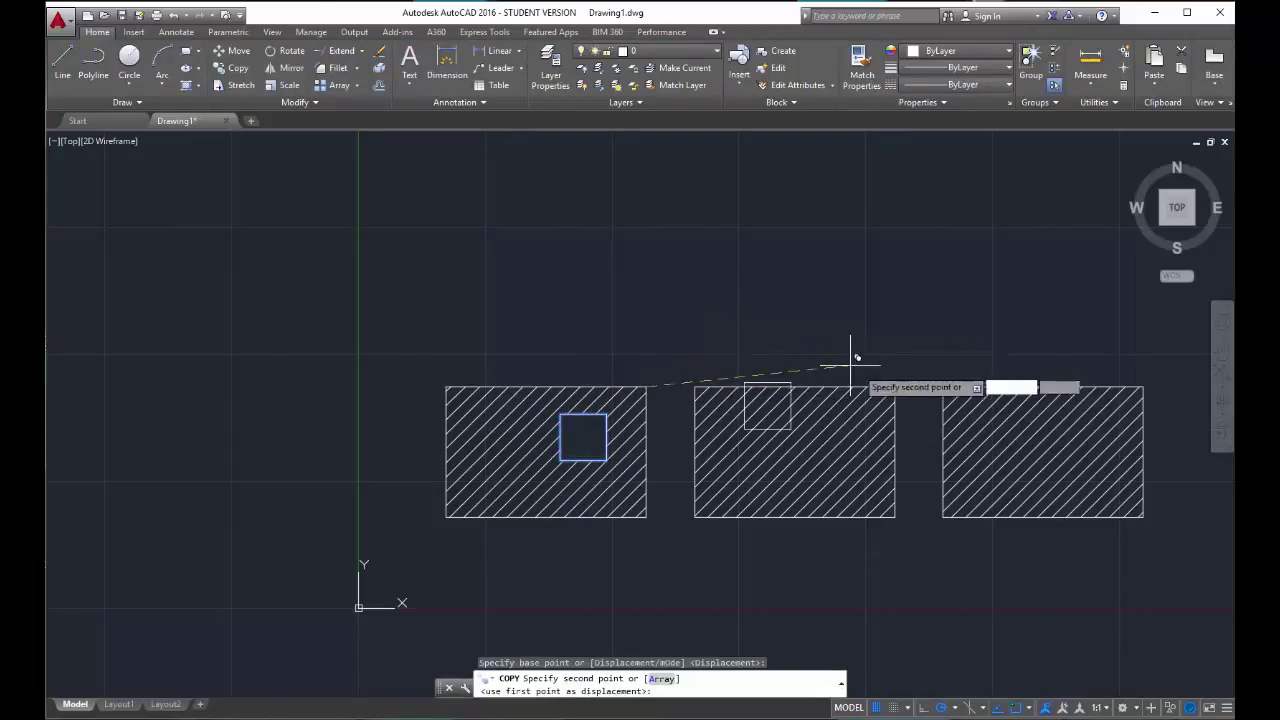
pyautogui.click(895, 386)
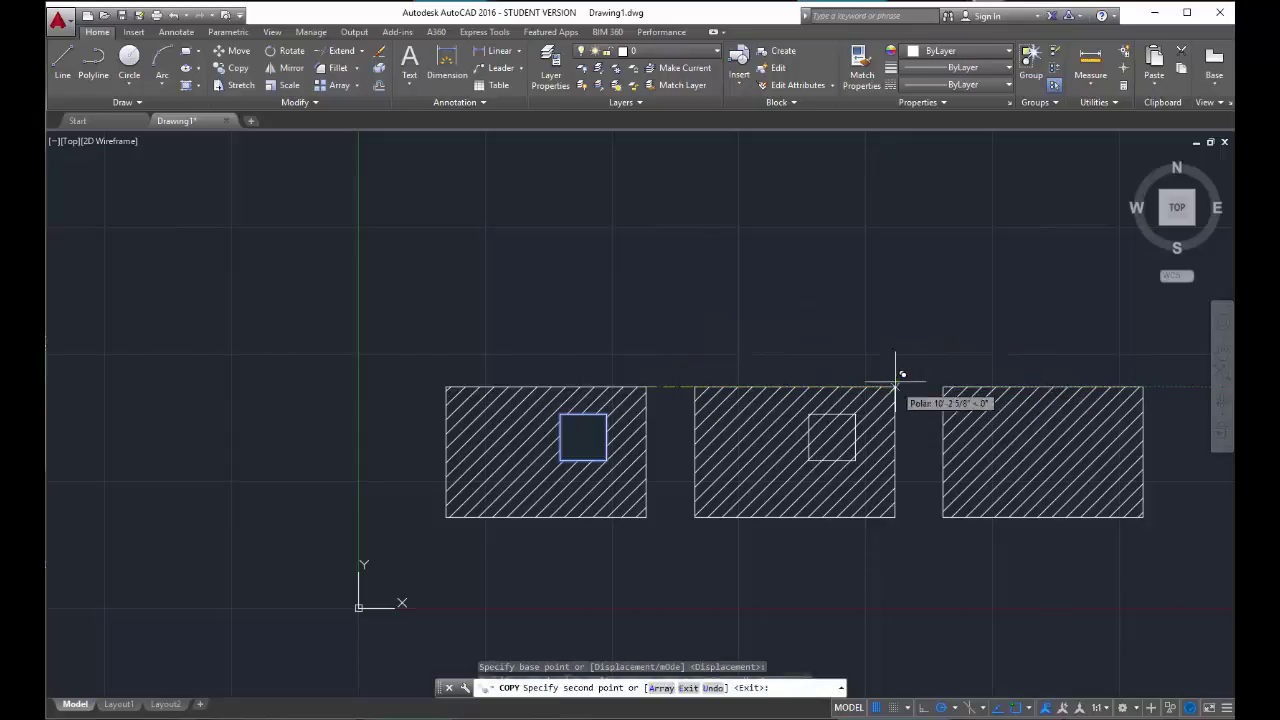
pyautogui.press('Escape')
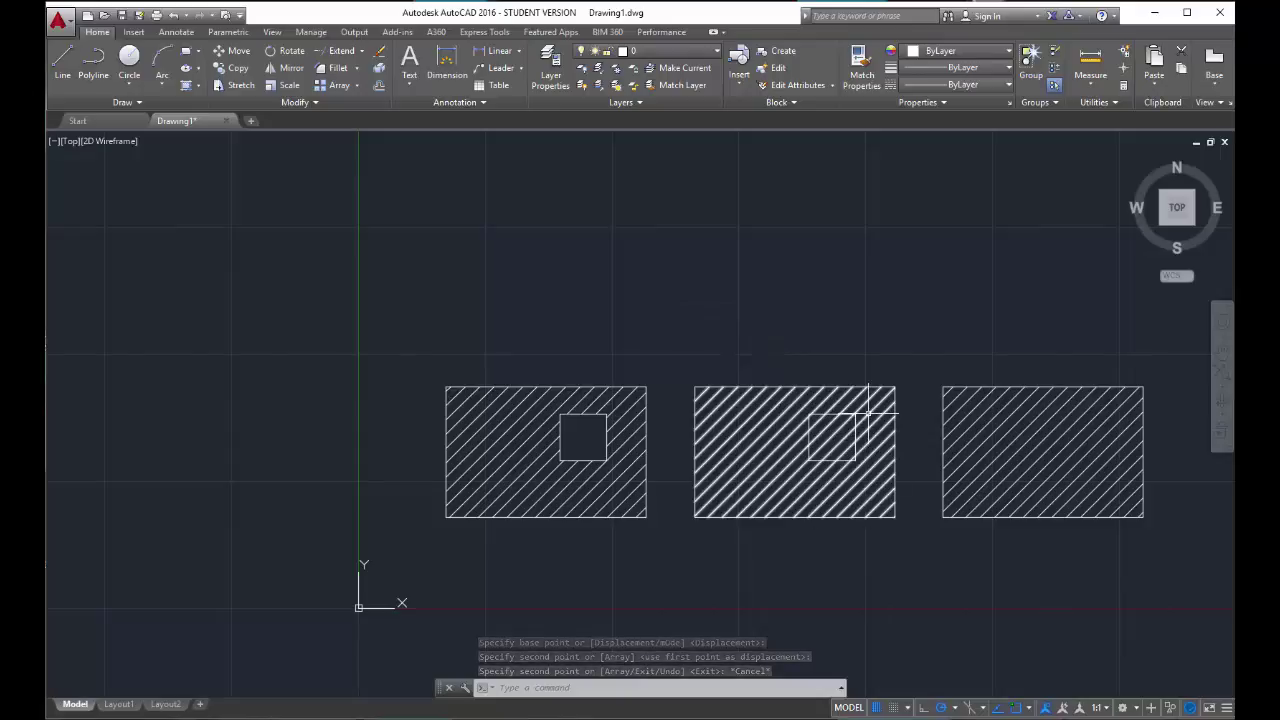
# Add the copied square as a boundary of the middle hatch via Hatch Editor Select
pyautogui.click(757, 437)
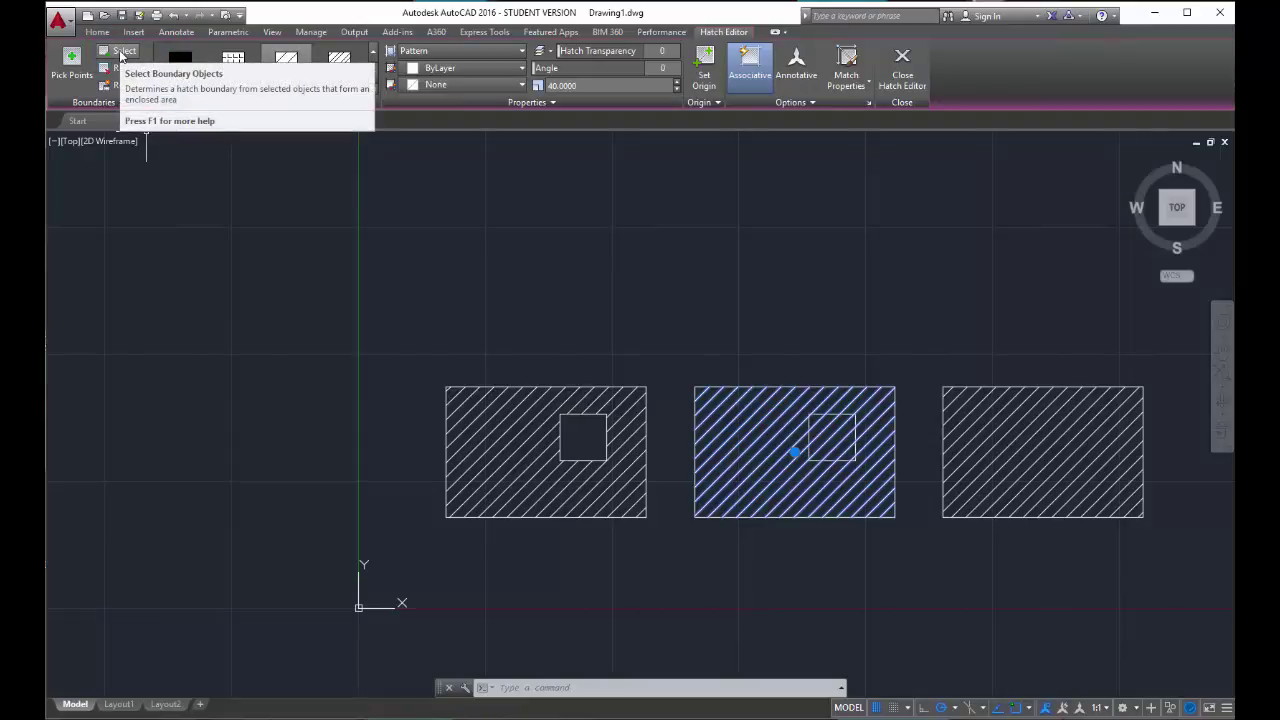
pyautogui.click(120, 52)
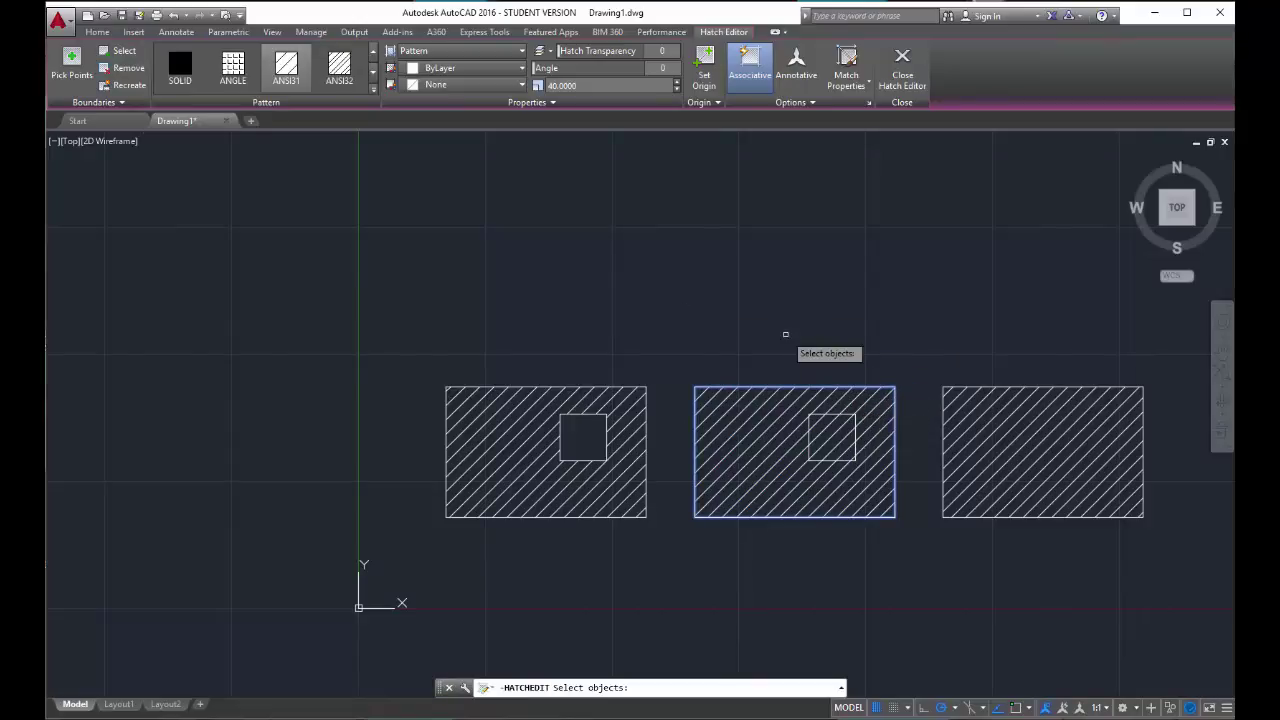
pyautogui.click(848, 410)
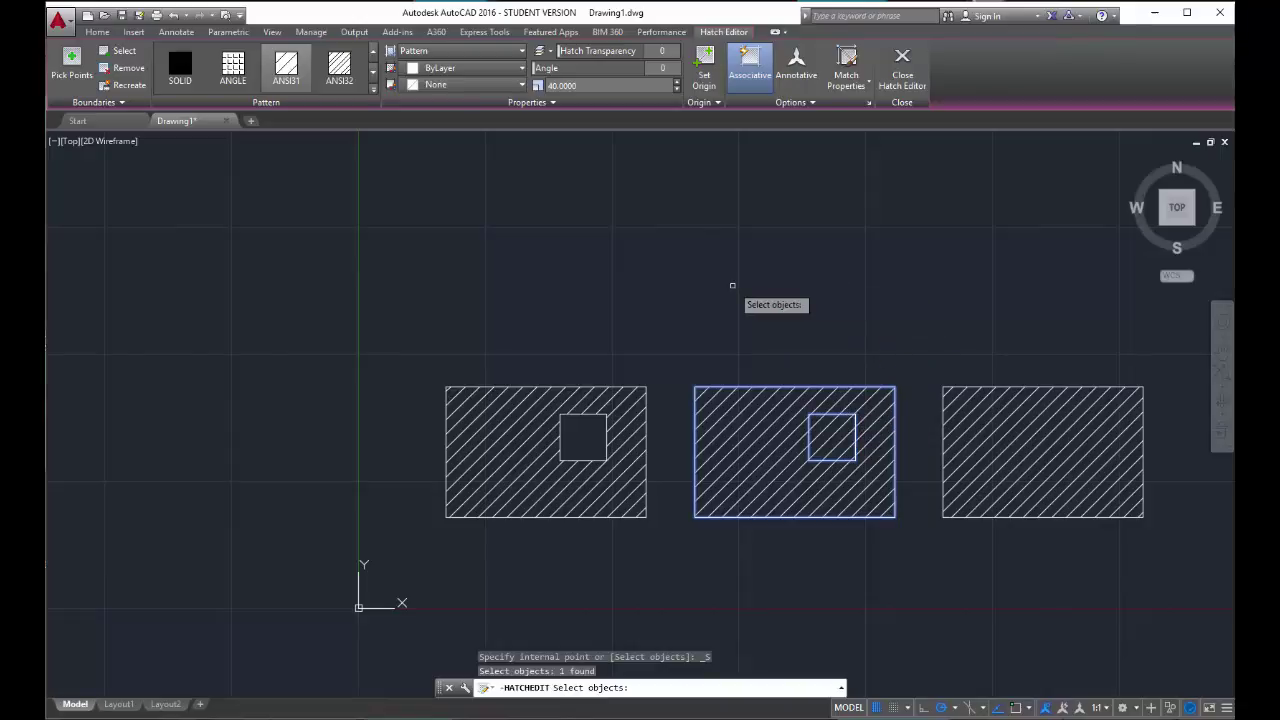
pyautogui.press('Return')
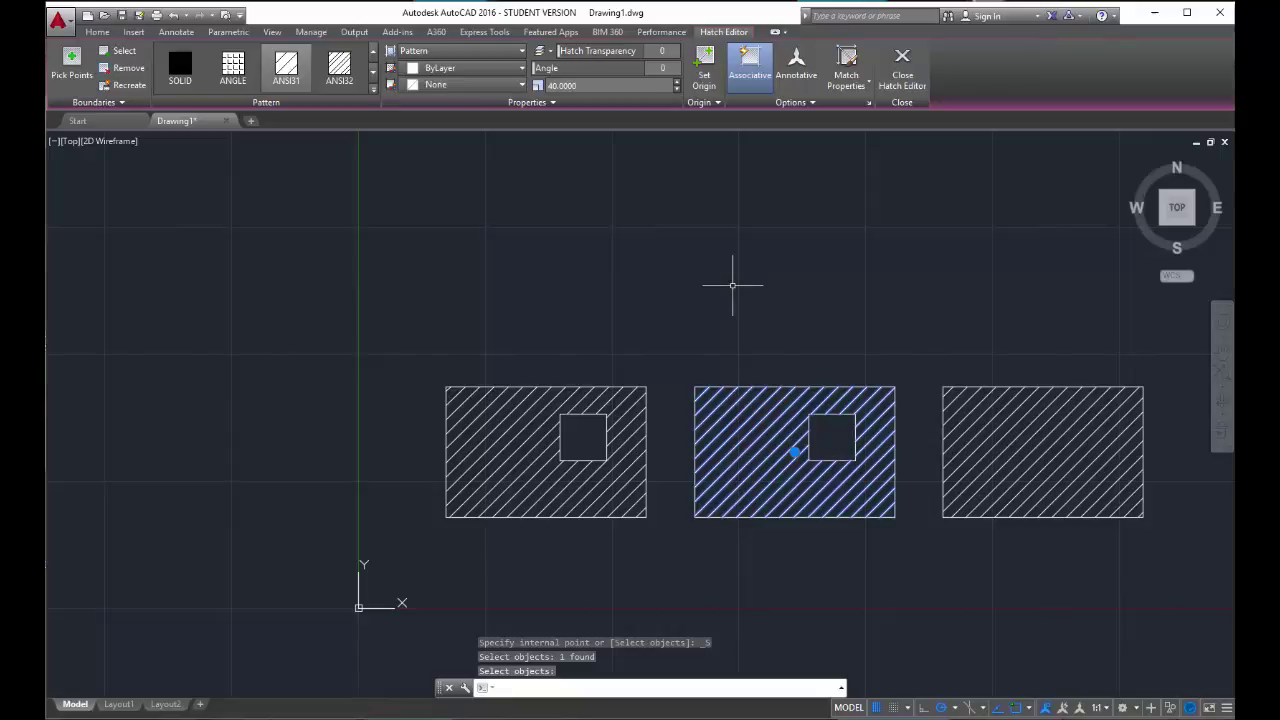
# Remove the copied square from the middle hatch's boundaries with Hatch Editor Remove
pyautogui.click(130, 69)
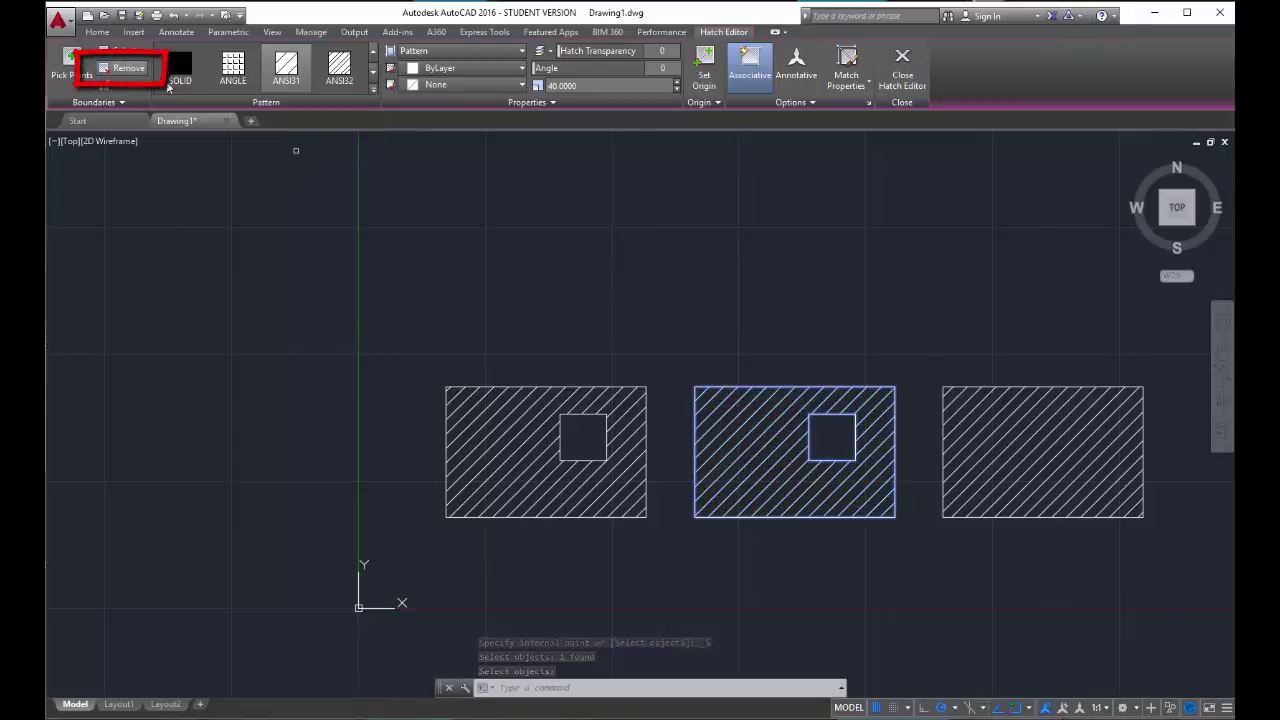
pyautogui.click(821, 412)
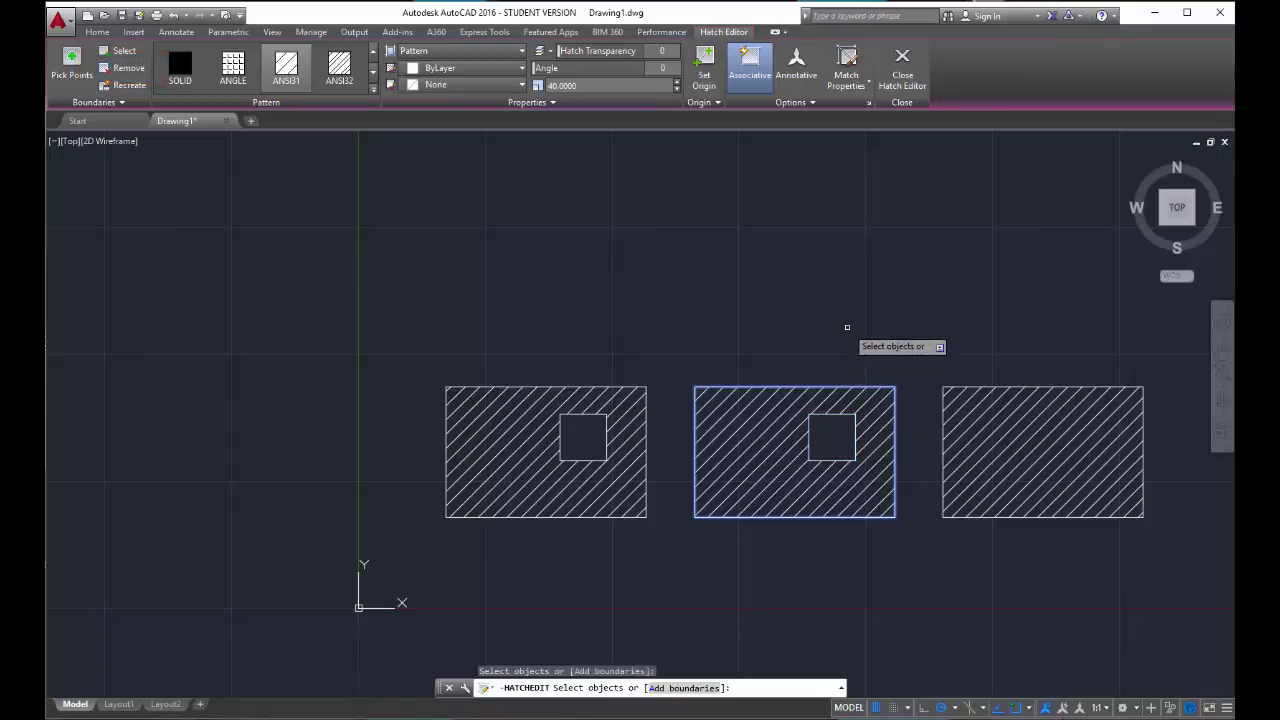
pyautogui.press('Return')
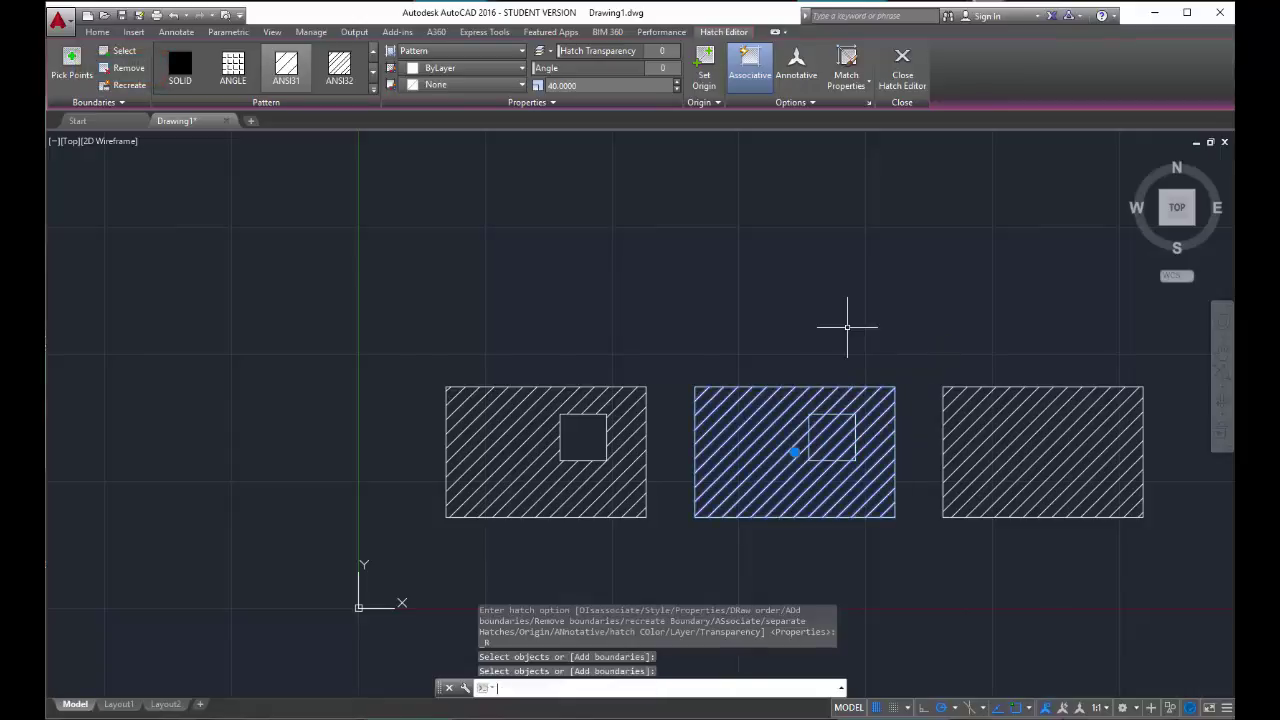